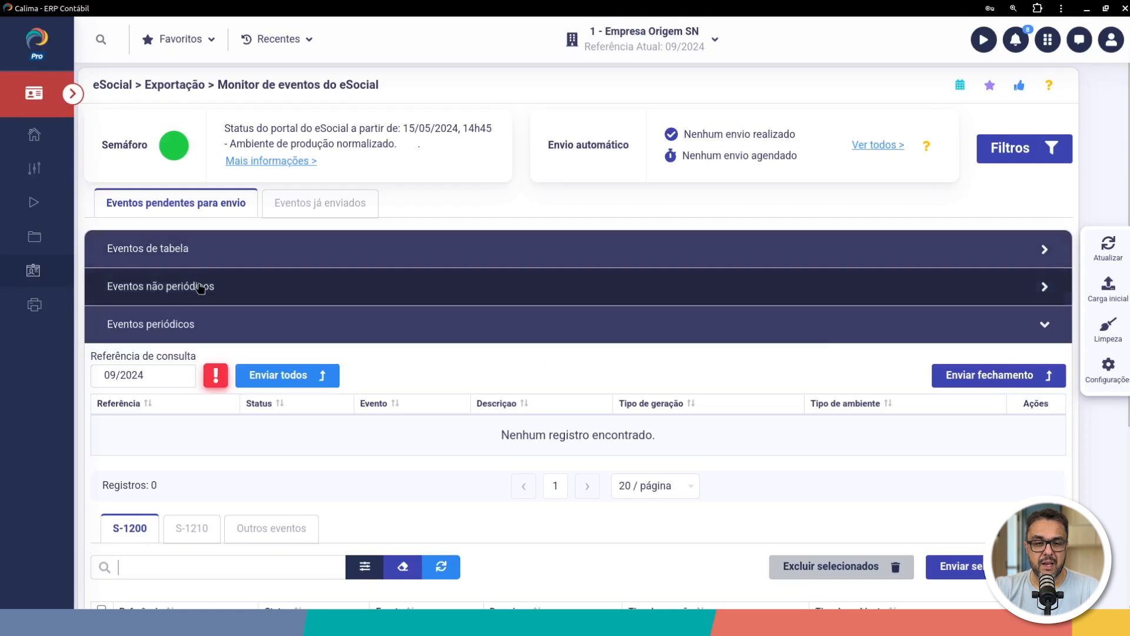
- Review the periodic events under both the pending and the already sent events in the eSocial event monitor
{"action": "left_click", "coordinate": [187, 326]}
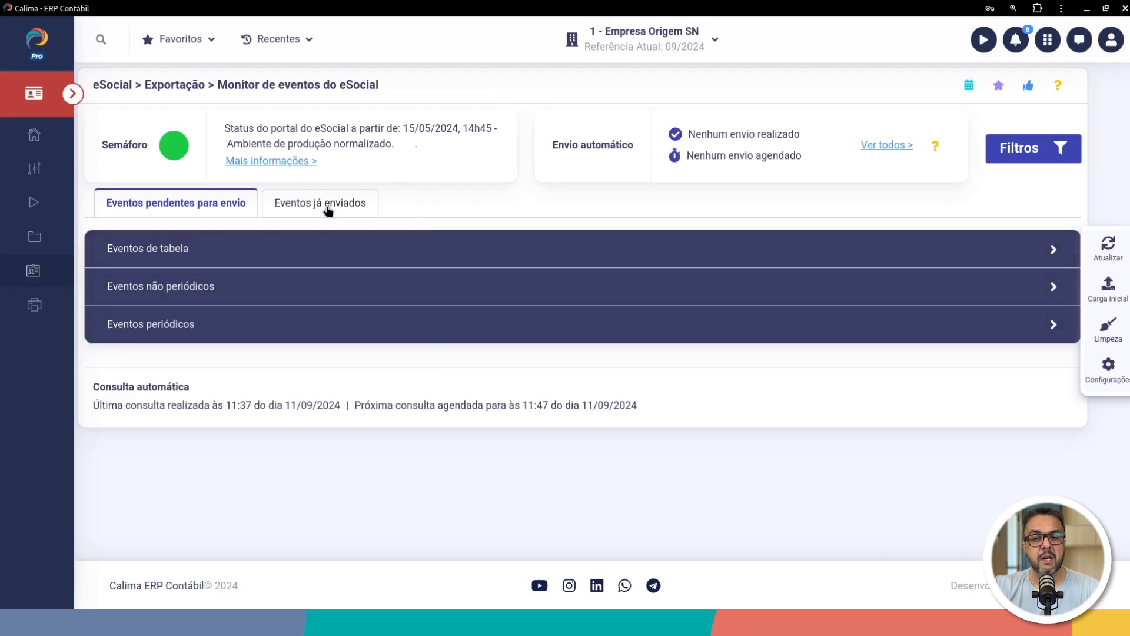
{"action": "left_click", "coordinate": [301, 208]}
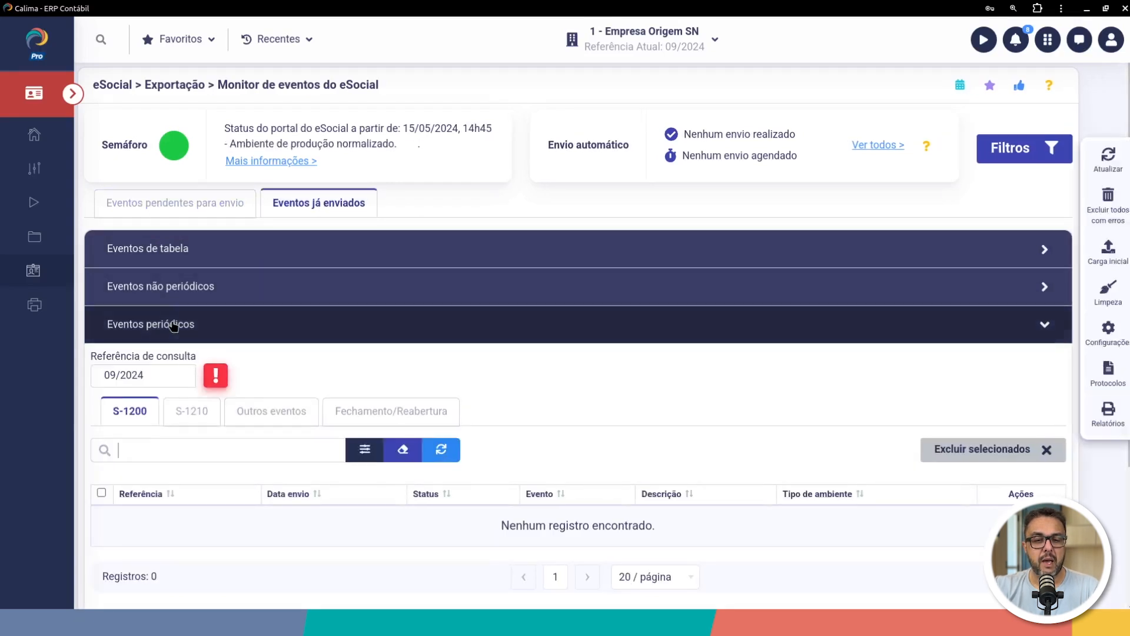
{"action": "left_click", "coordinate": [174, 324]}
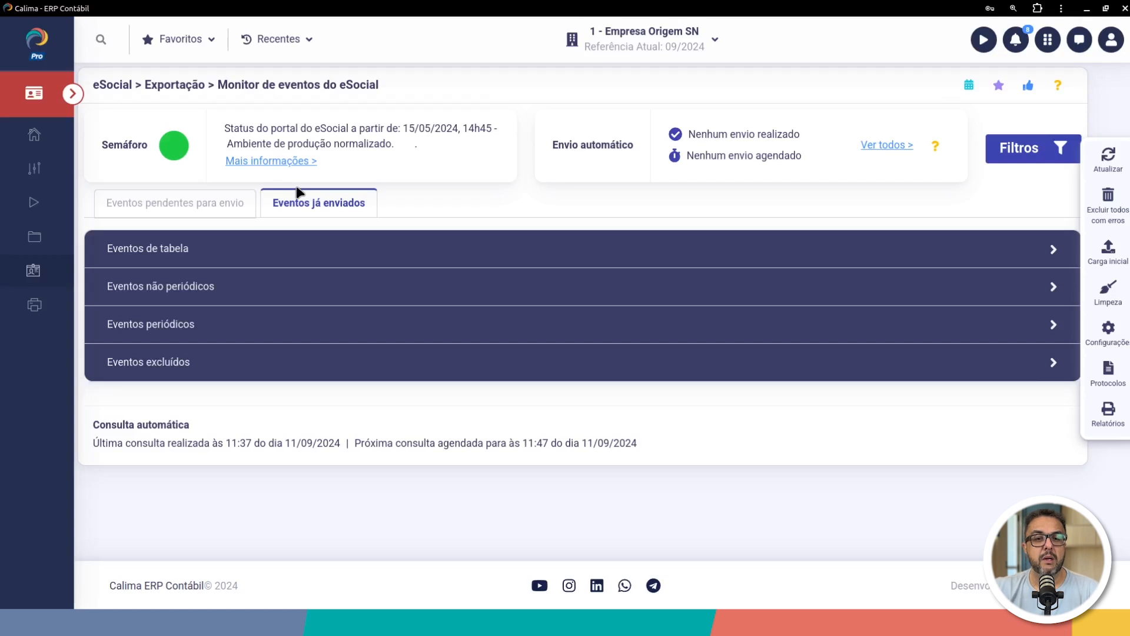
{"action": "left_click_drag", "start_coordinate": [217, 84], "coordinate": [379, 96]}
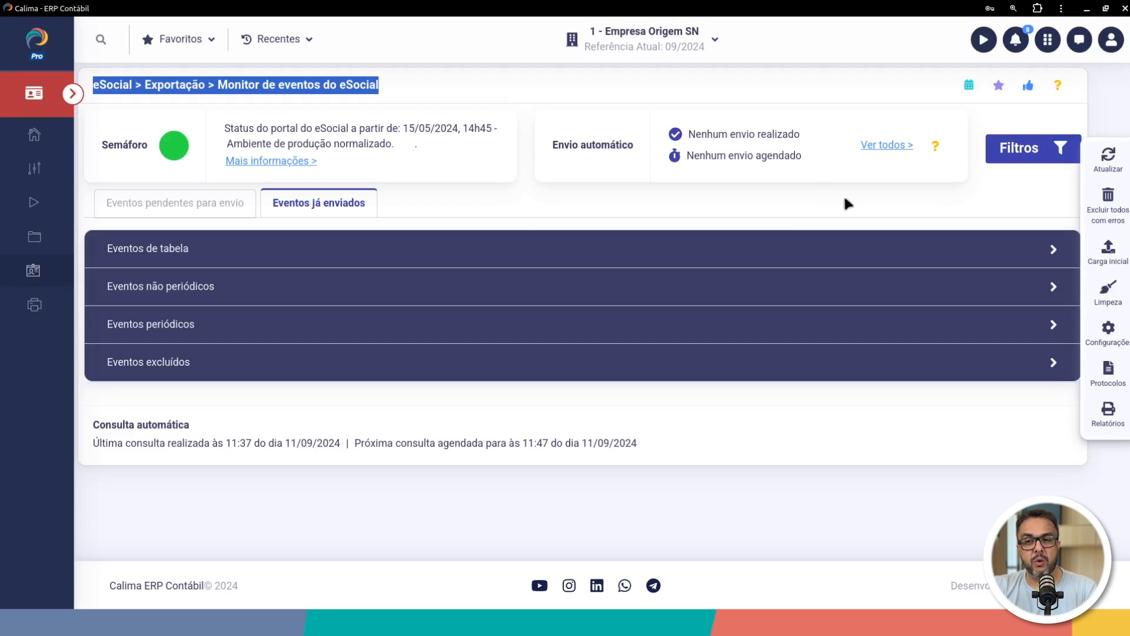
- Examine the completed and scheduled submissions in the automatic sending details, and close them
{"action": "left_click", "coordinate": [901, 144]}
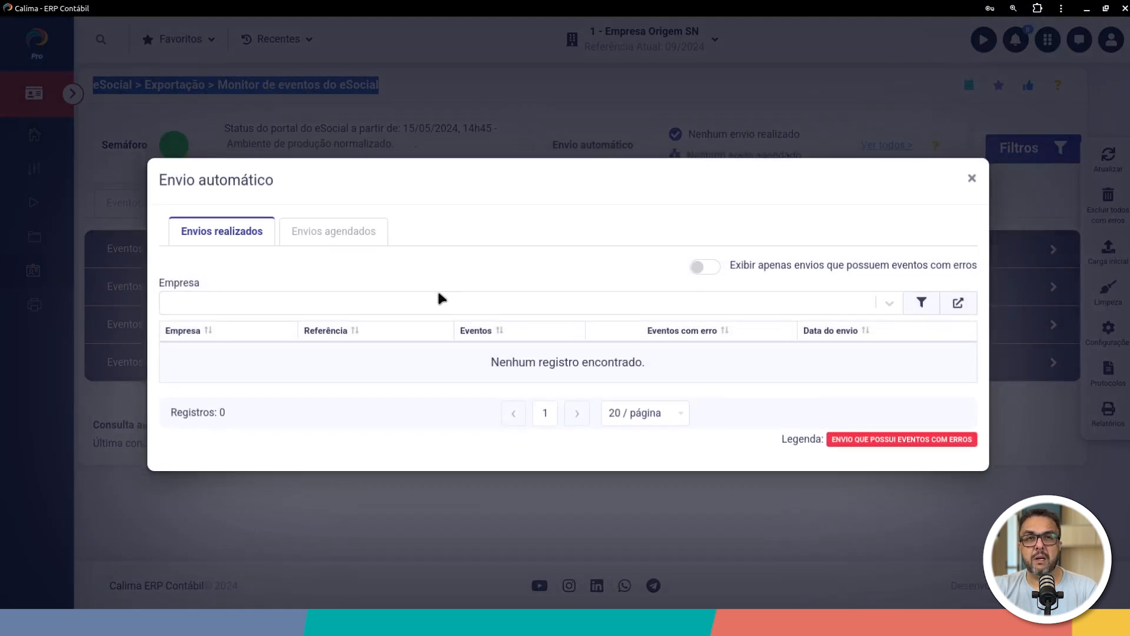
{"action": "left_click", "coordinate": [334, 234]}
{"action": "left_click", "coordinate": [213, 253]}
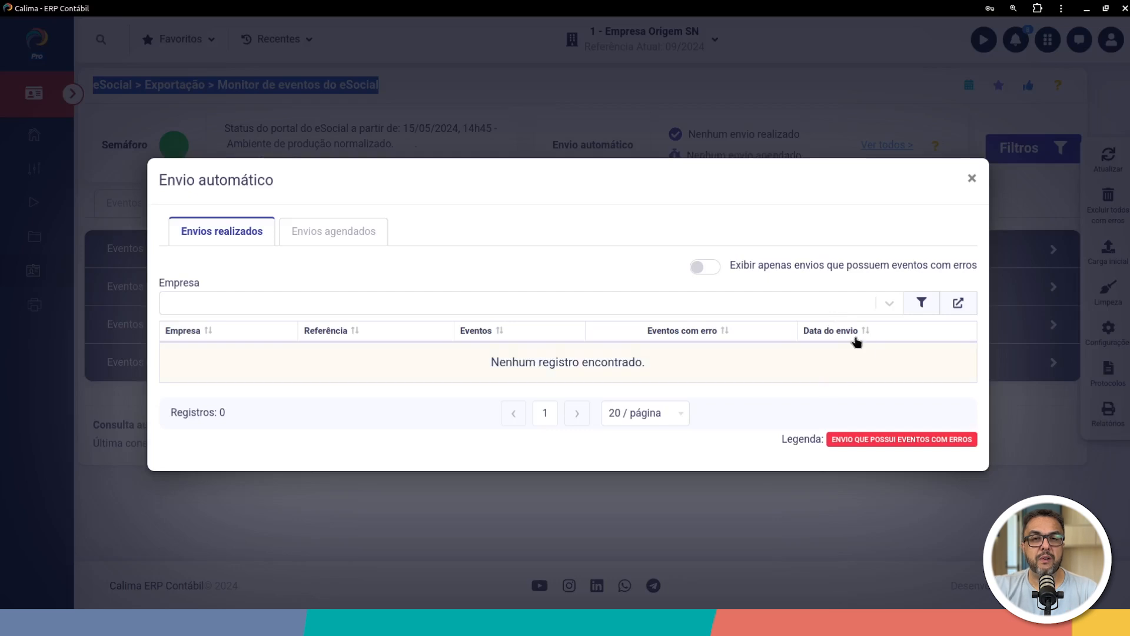
{"action": "left_click", "coordinate": [972, 178]}
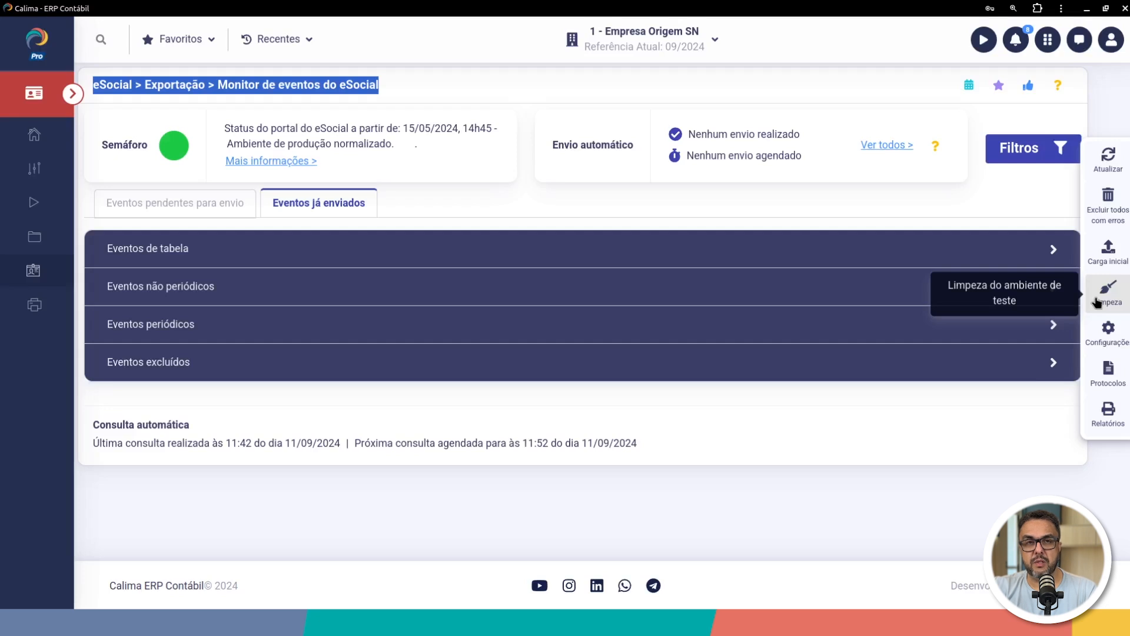
- Look over the general eSocial settings and the available monitor reports without changing anything
{"action": "left_click", "coordinate": [1105, 339]}
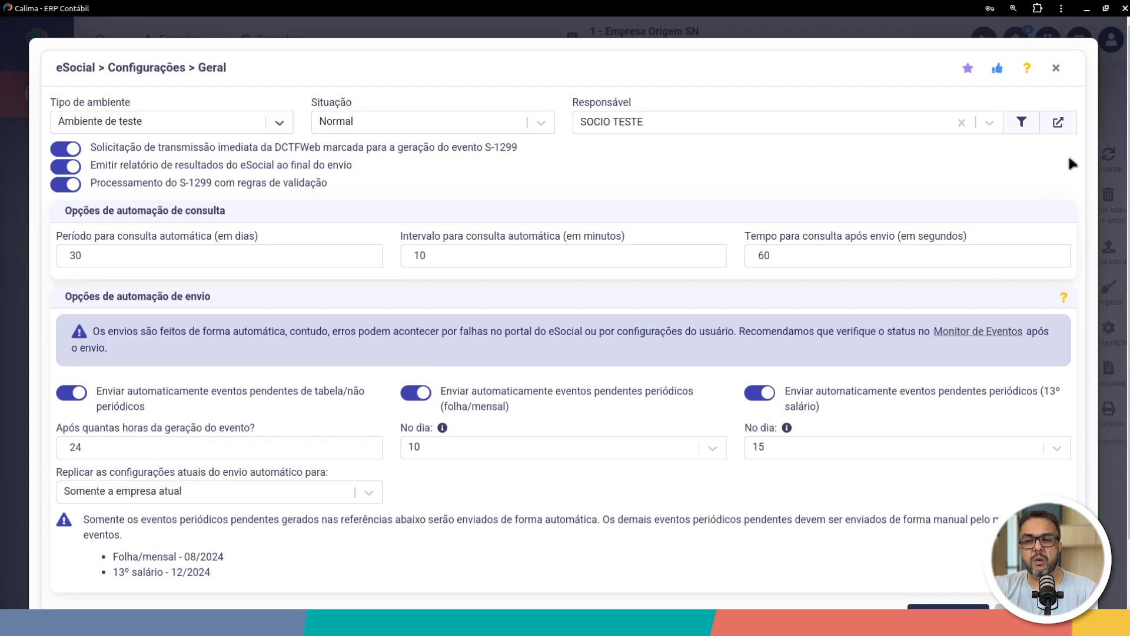
{"action": "left_click", "coordinate": [1056, 68]}
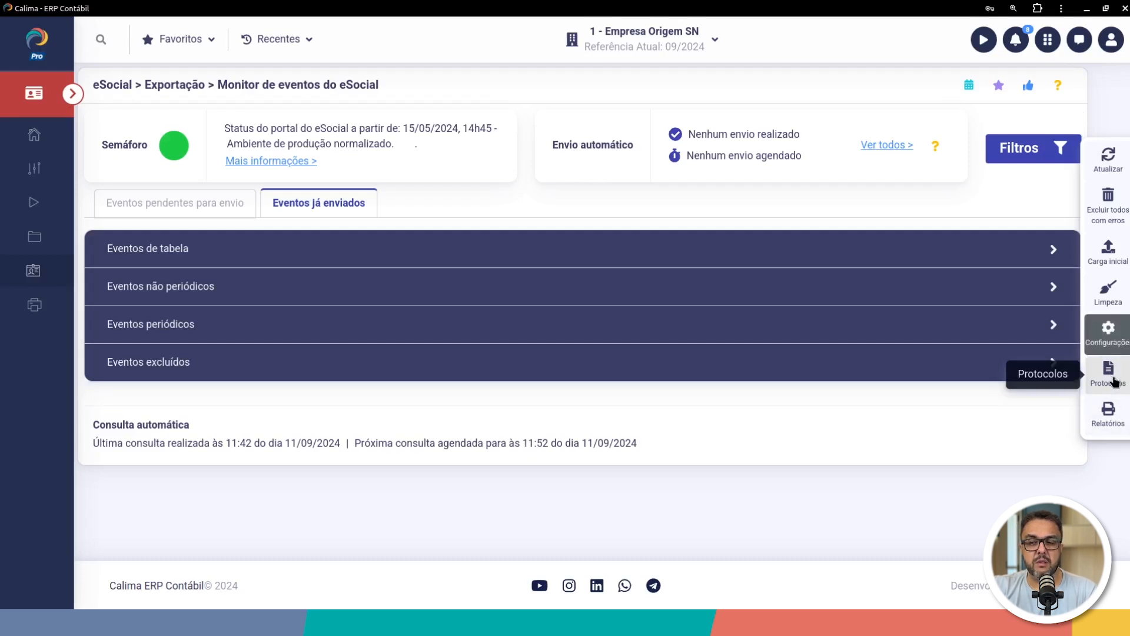
{"action": "left_click", "coordinate": [1111, 425]}
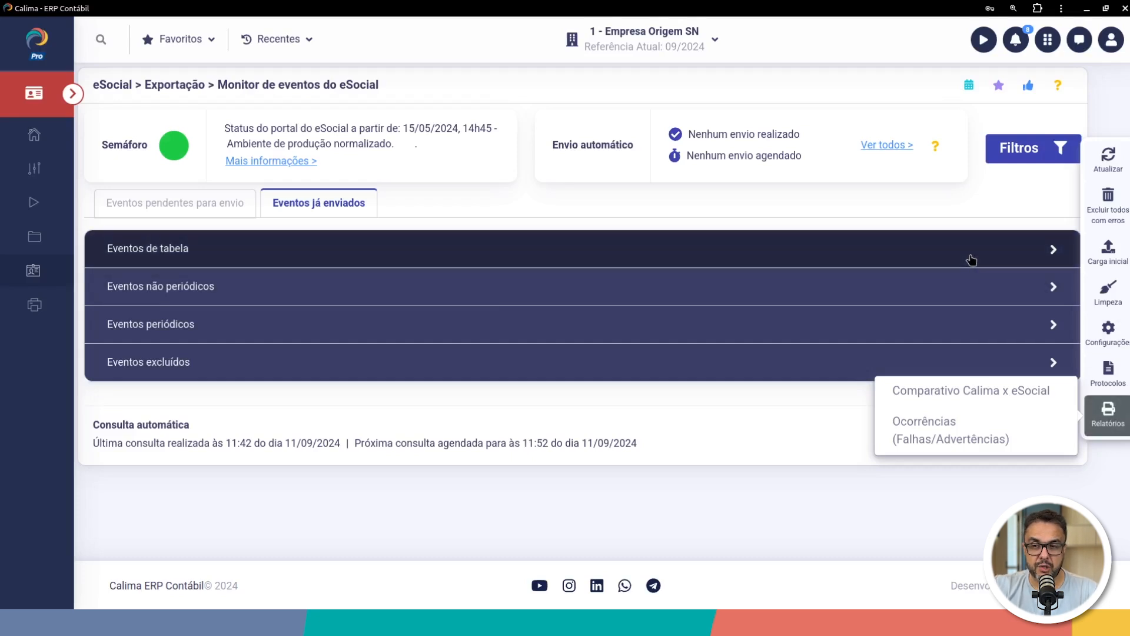
{"action": "left_click", "coordinate": [946, 189]}
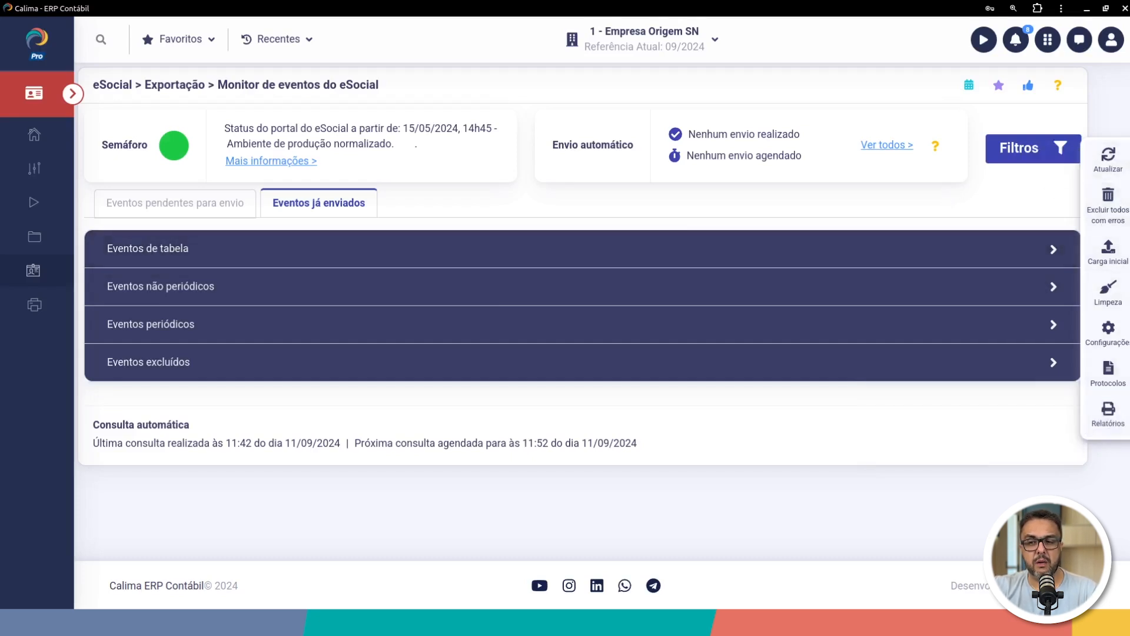
- Open the initial load (Carga inicial) export and review its first phase, test-environment notice, Referência and Empresa fields
{"action": "left_click", "coordinate": [1111, 259]}
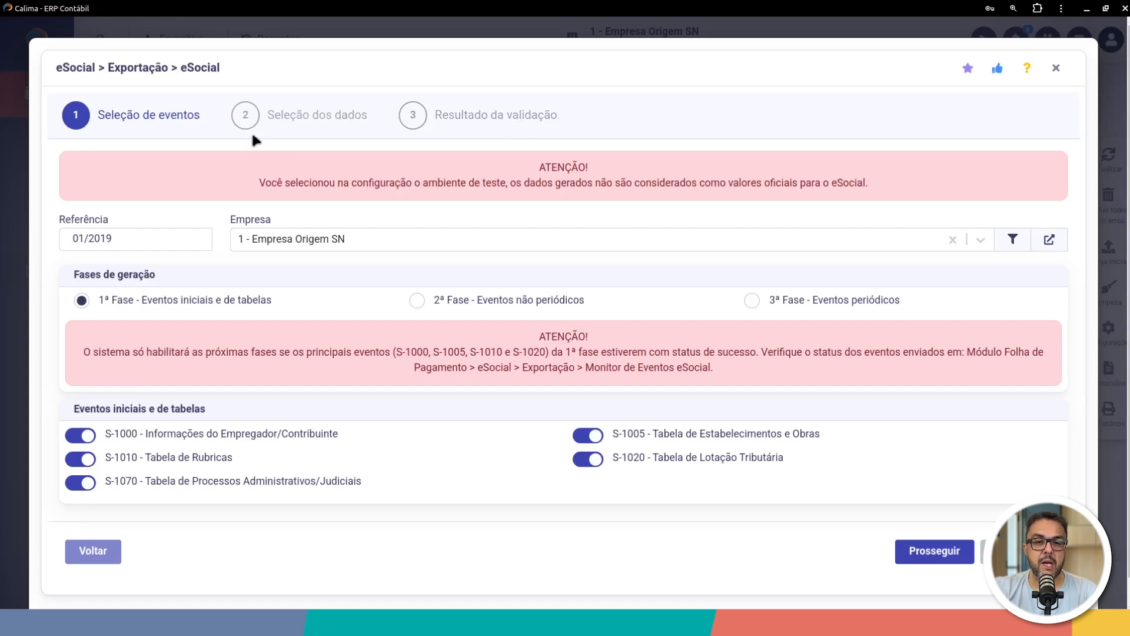
{"action": "left_click_drag", "start_coordinate": [184, 312], "coordinate": [99, 300]}
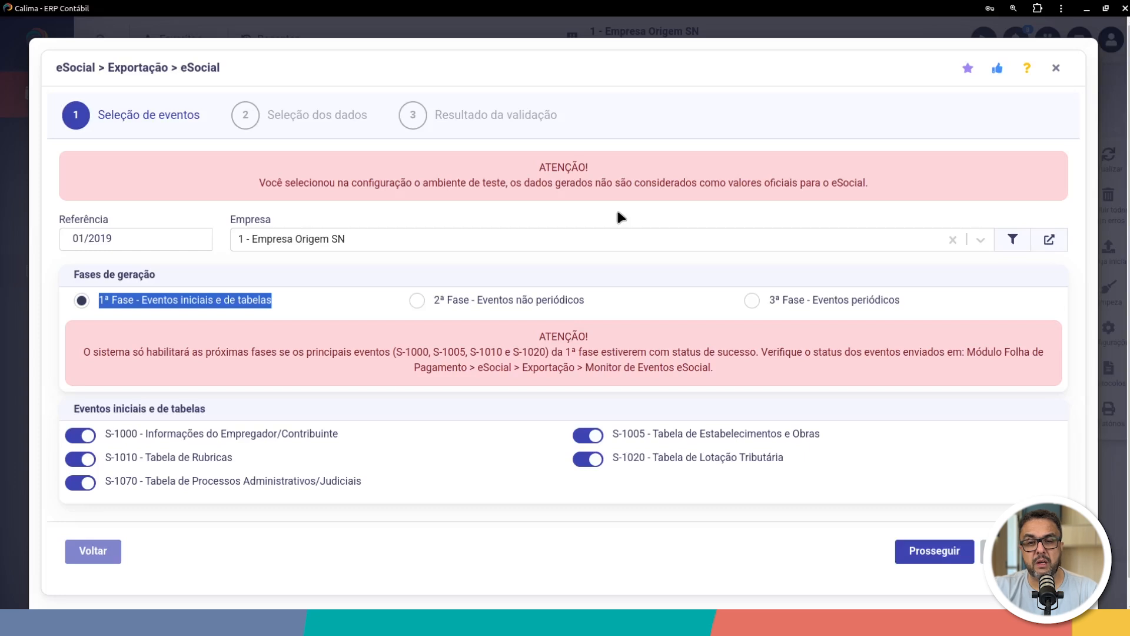
{"action": "left_click_drag", "start_coordinate": [537, 168], "coordinate": [832, 203]}
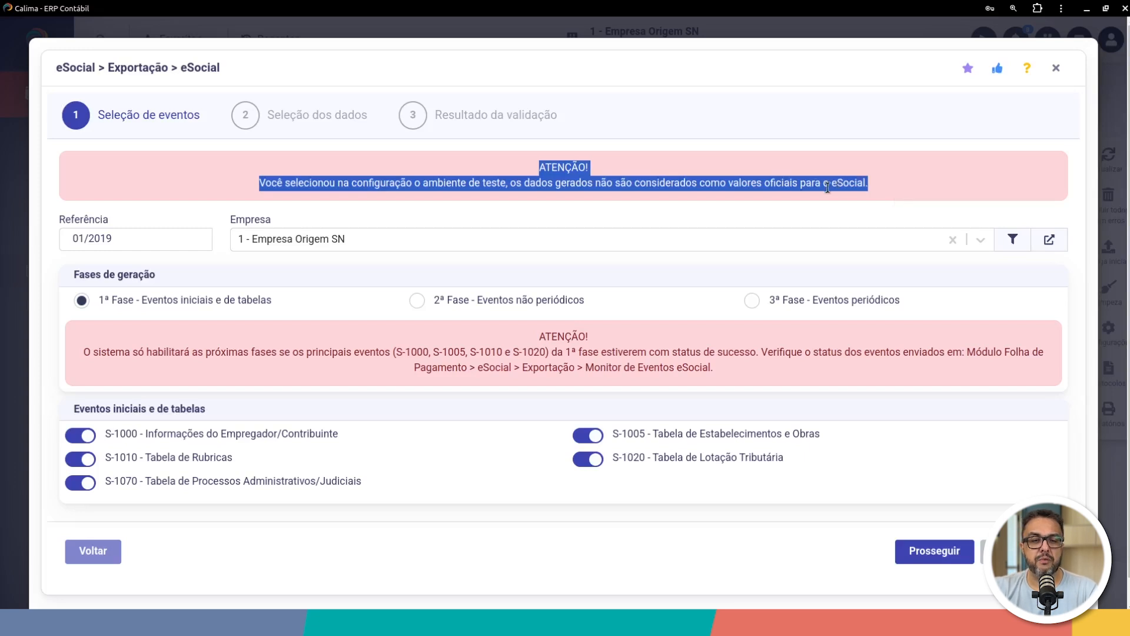
{"action": "left_click", "coordinate": [303, 209]}
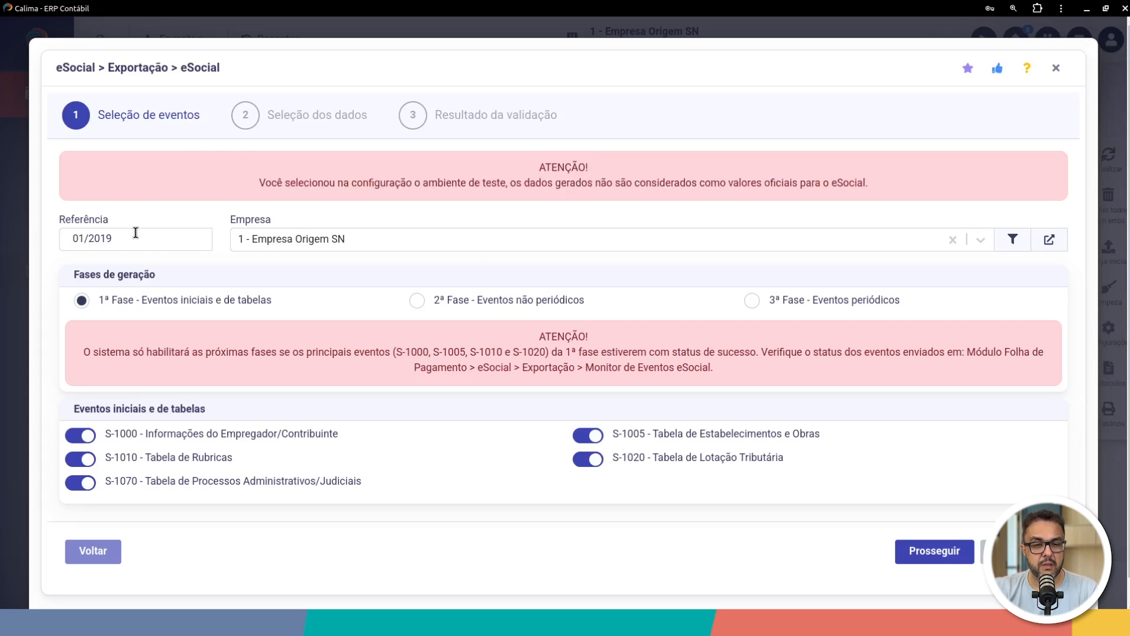
{"action": "left_click_drag", "start_coordinate": [59, 227], "coordinate": [118, 225]}
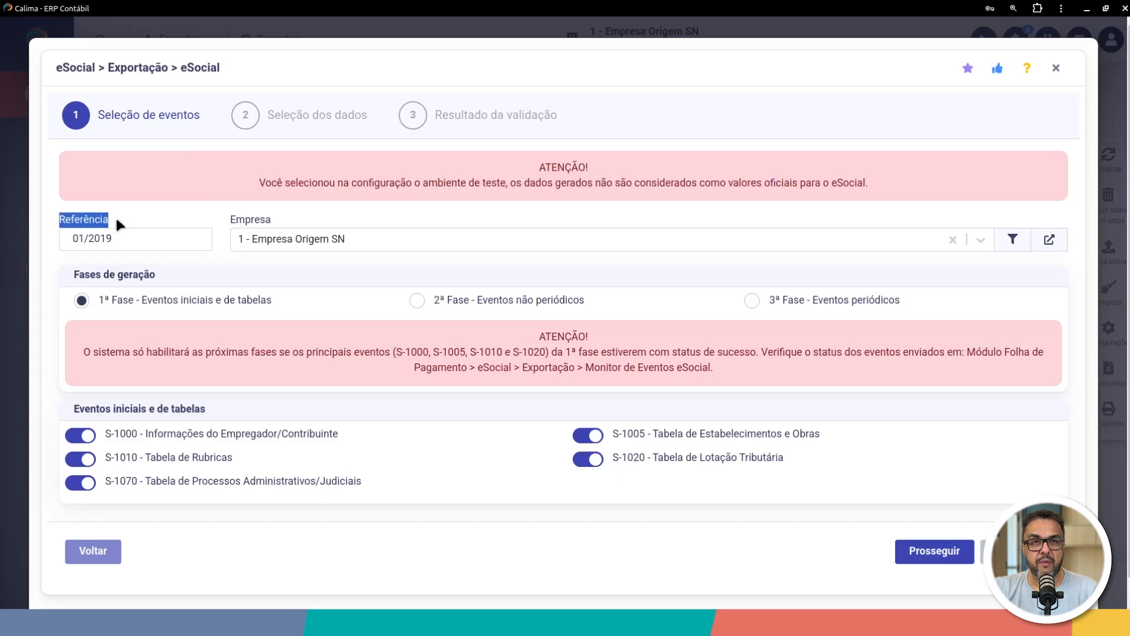
{"action": "left_click_drag", "start_coordinate": [229, 222], "coordinate": [280, 217]}
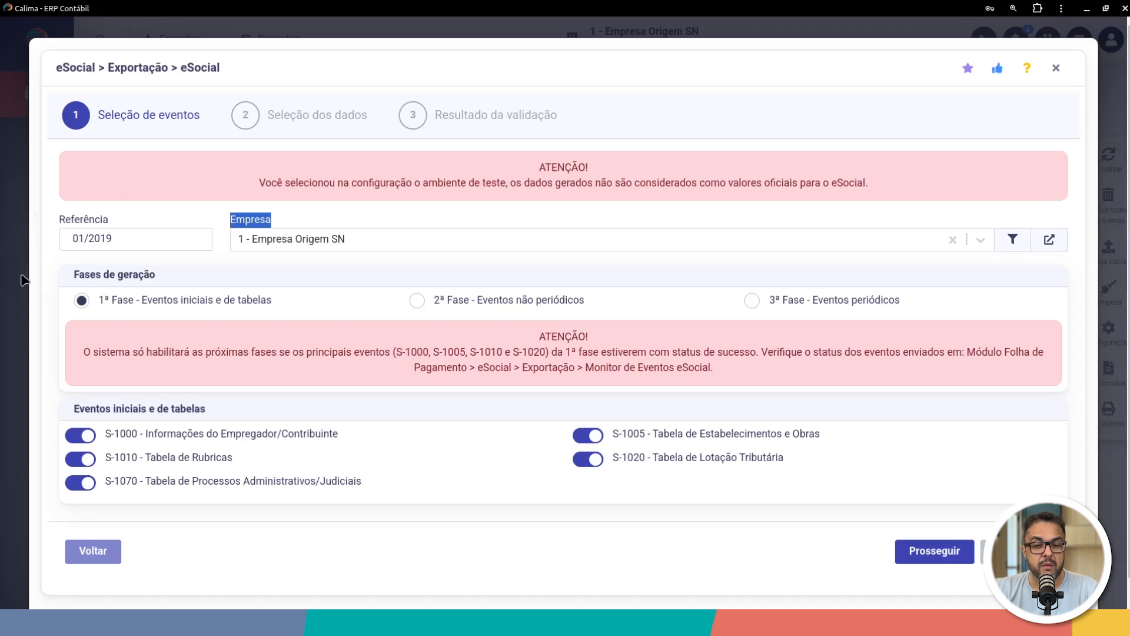
- Set the initial load's reference period to 09/2024
{"action": "left_click", "coordinate": [73, 238]}
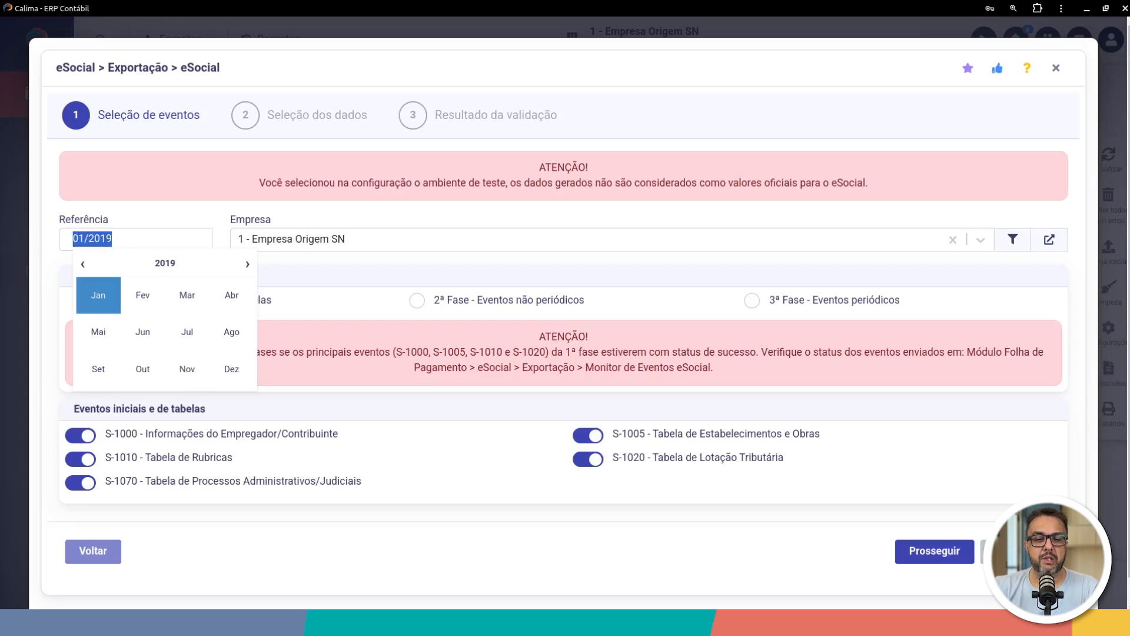
{"action": "left_click", "coordinate": [248, 265]}
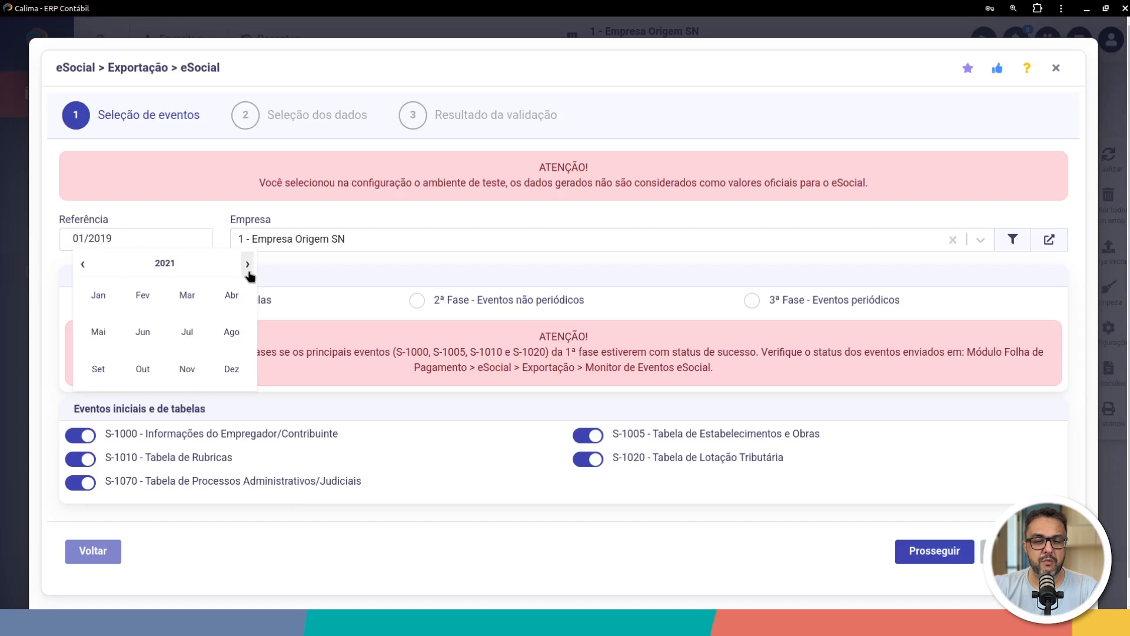
{"action": "left_click", "coordinate": [248, 271]}
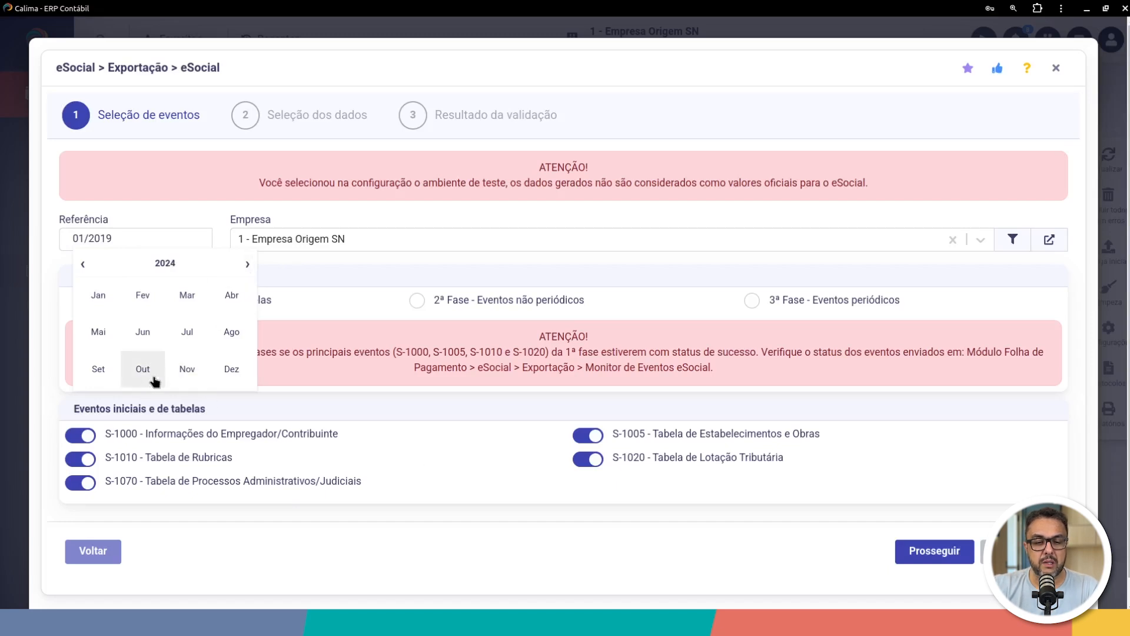
{"action": "left_click", "coordinate": [96, 369]}
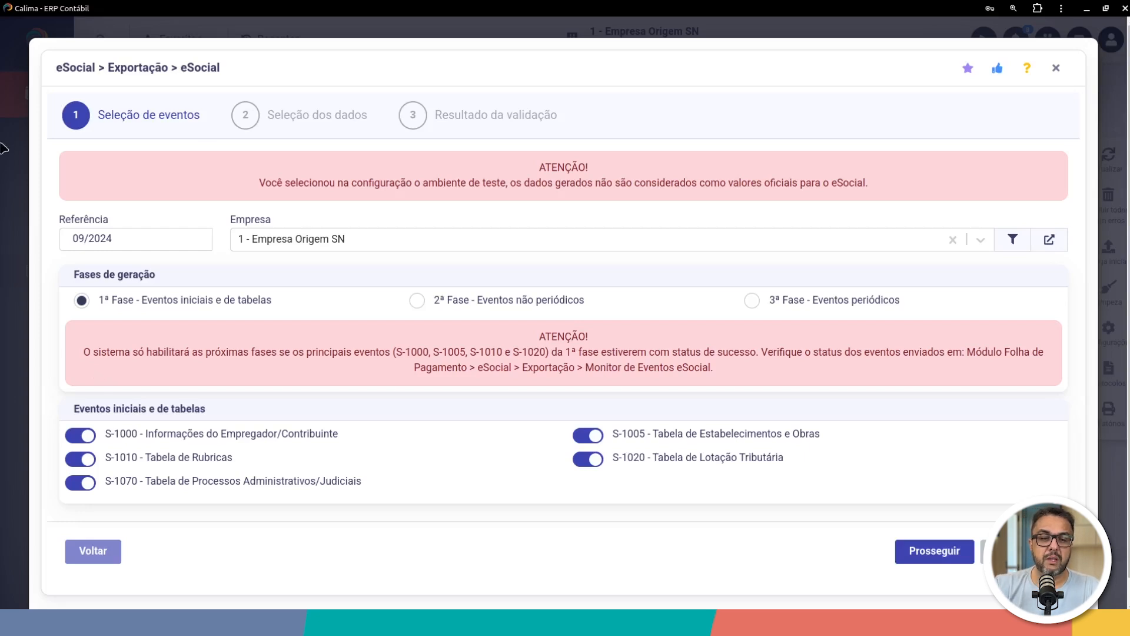
{"action": "left_click_drag", "start_coordinate": [68, 228], "coordinate": [101, 224]}
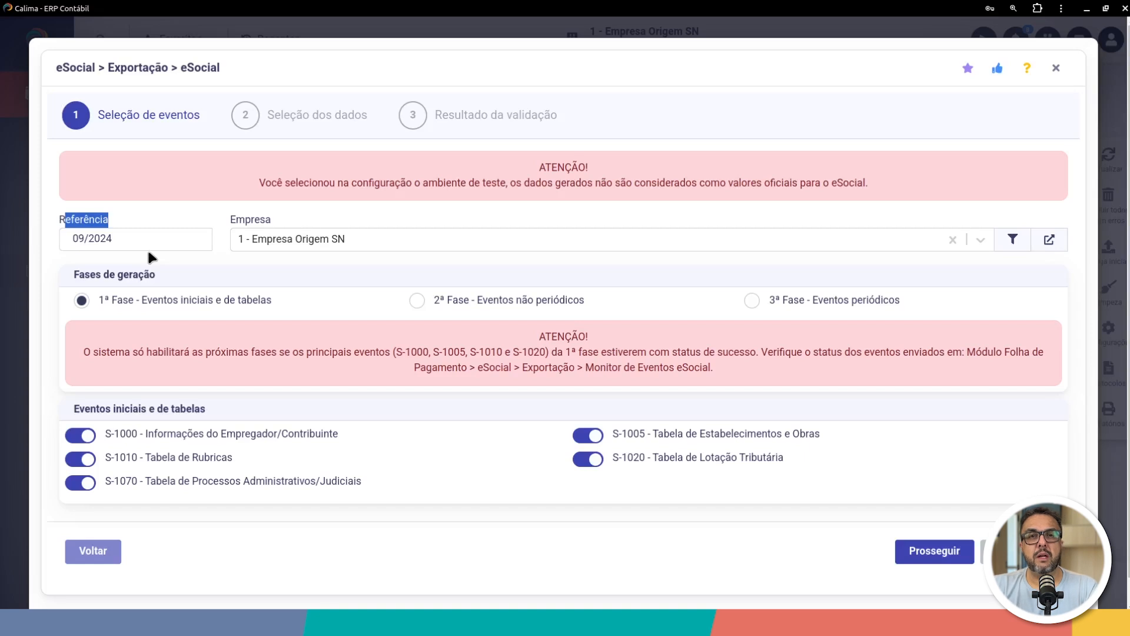
{"action": "left_click", "coordinate": [202, 239]}
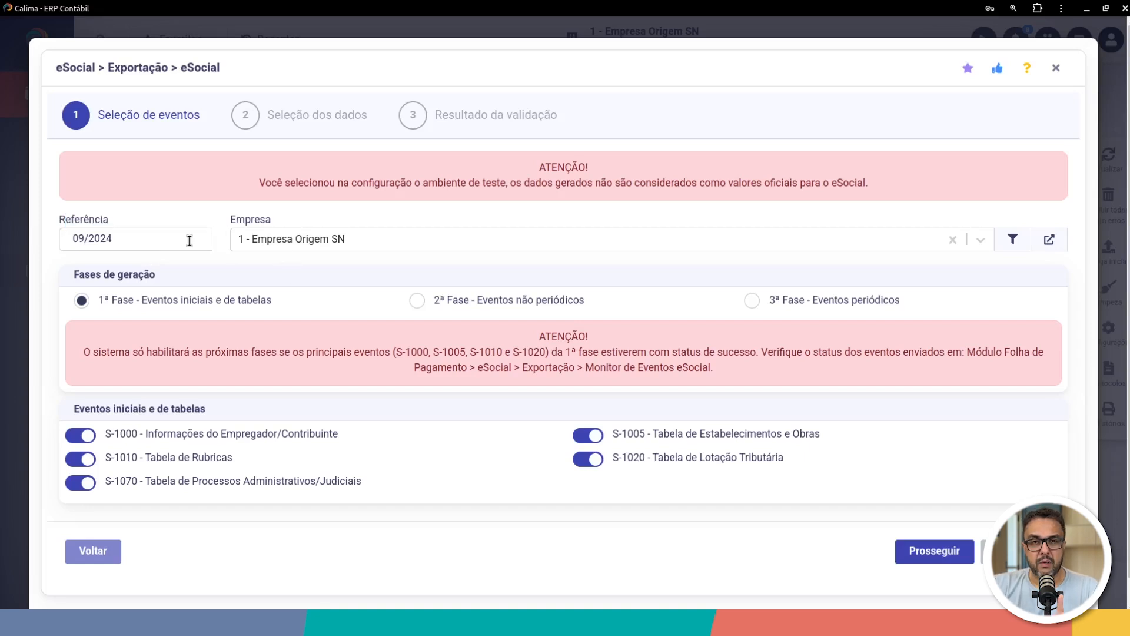
{"action": "left_click", "coordinate": [177, 244]}
{"action": "left_click", "coordinate": [320, 303]}
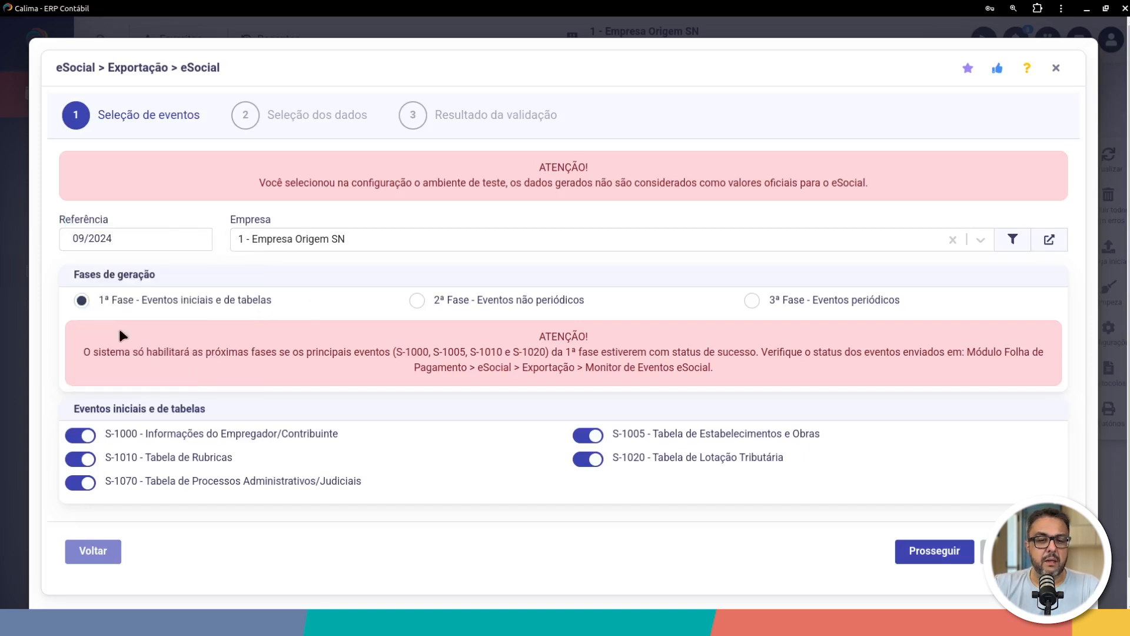
- Examine the generation phases, the notice about enabling the next phases, and the initial and table events section
{"action": "left_click_drag", "start_coordinate": [92, 274], "coordinate": [170, 276]}
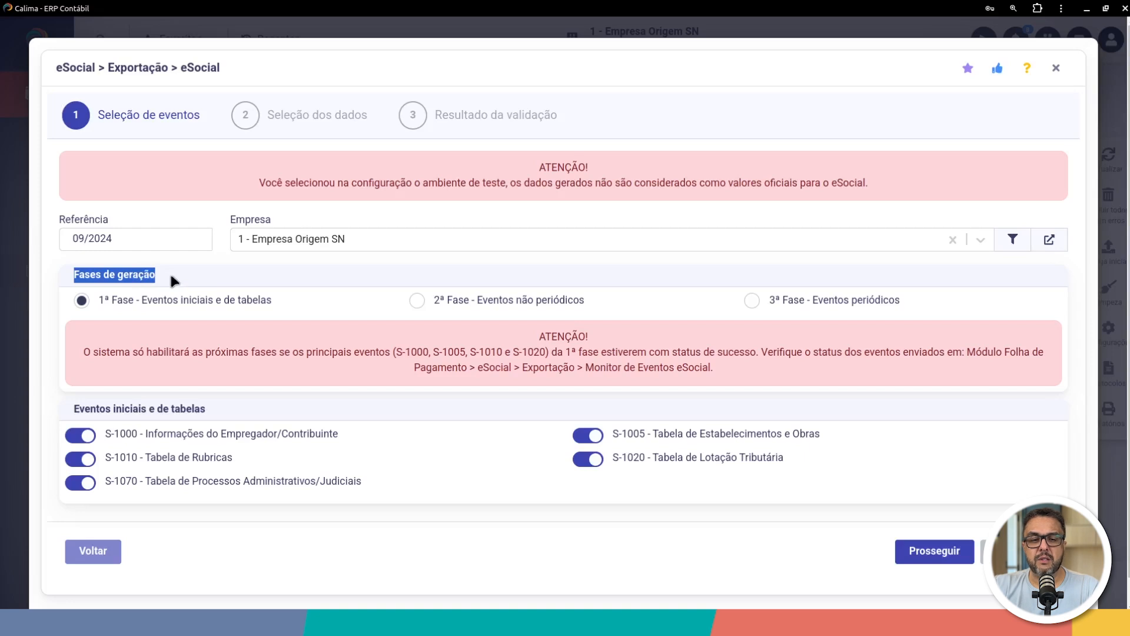
{"action": "left_click_drag", "start_coordinate": [260, 301], "coordinate": [100, 301]}
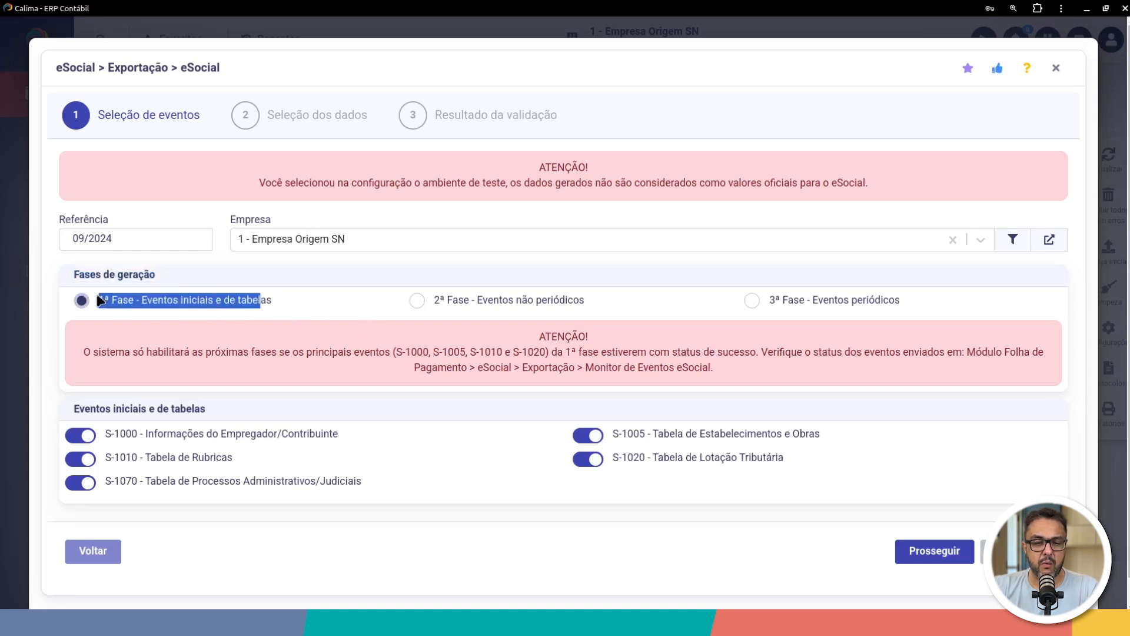
{"action": "scroll", "coordinate": [417, 375], "scroll_direction": "down", "scroll_amount": 1}
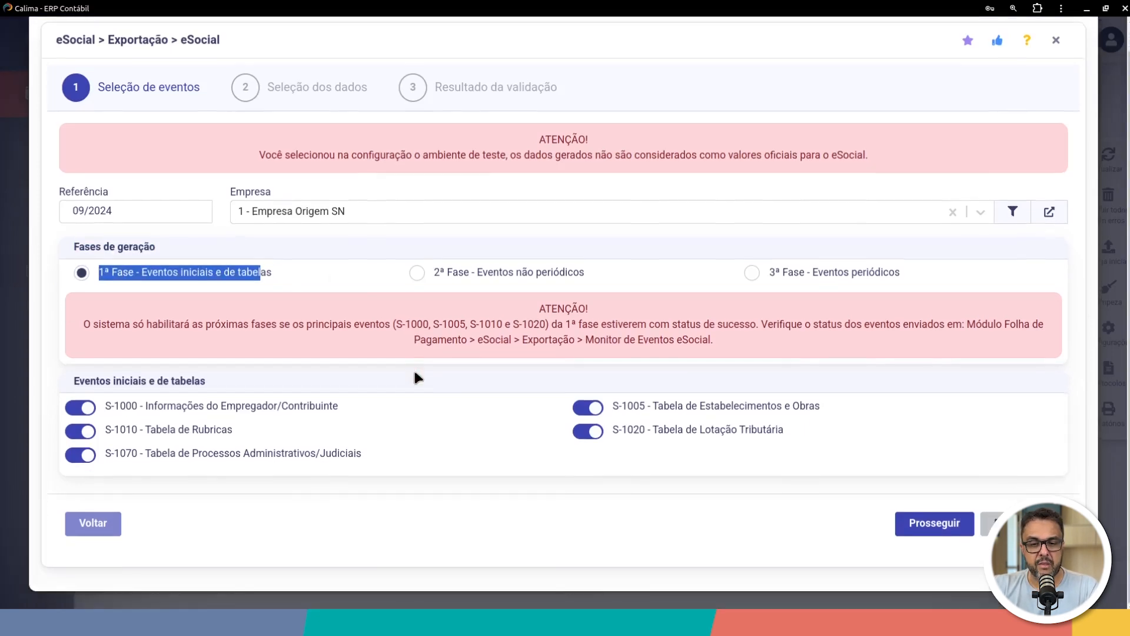
{"action": "left_click", "coordinate": [521, 413]}
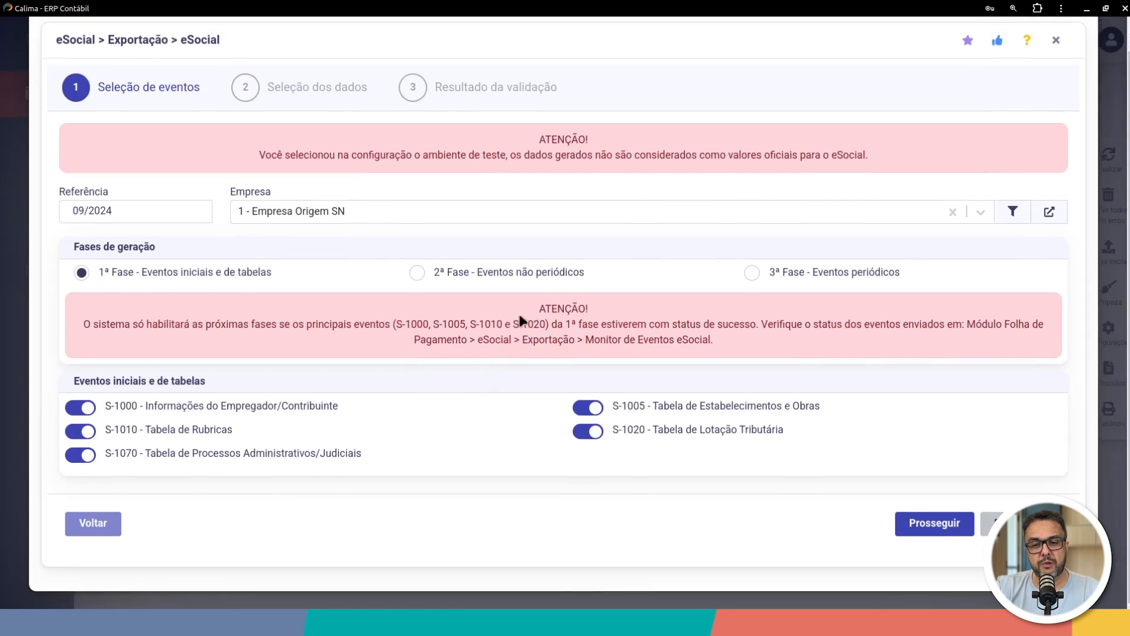
{"action": "left_click_drag", "start_coordinate": [538, 306], "coordinate": [724, 352]}
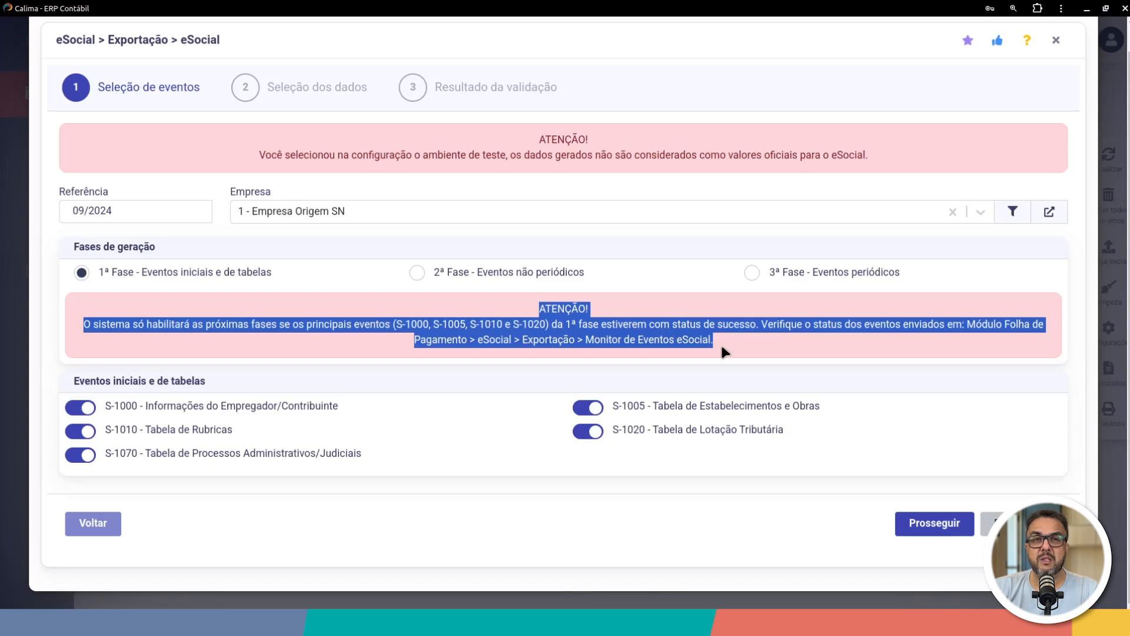
{"action": "left_click", "coordinate": [993, 377]}
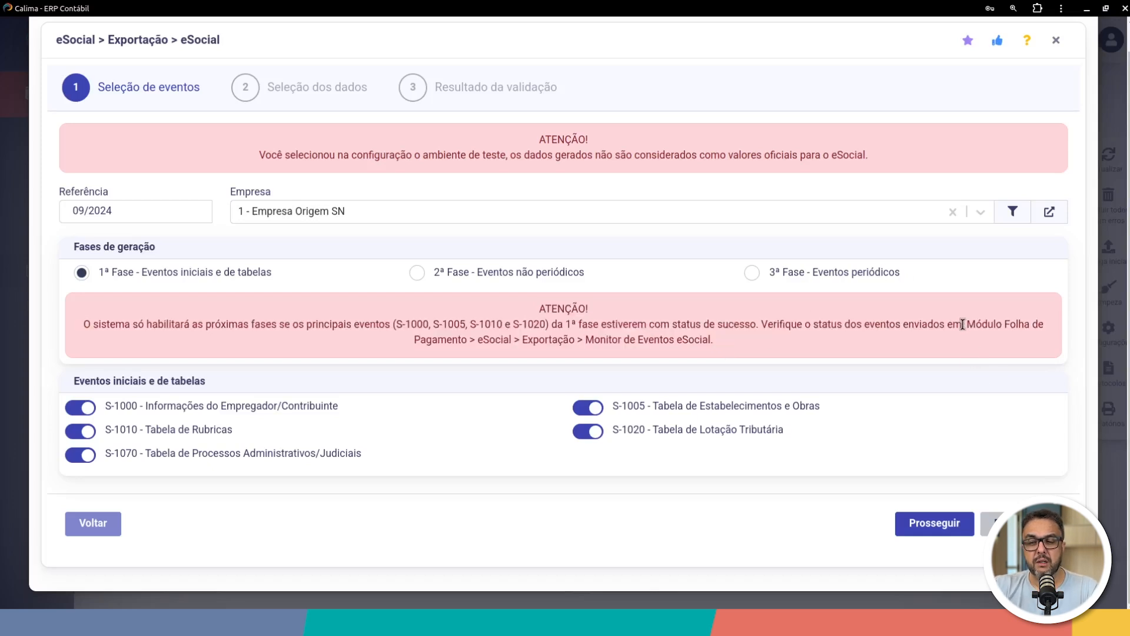
{"action": "left_click_drag", "start_coordinate": [966, 324], "coordinate": [993, 352]}
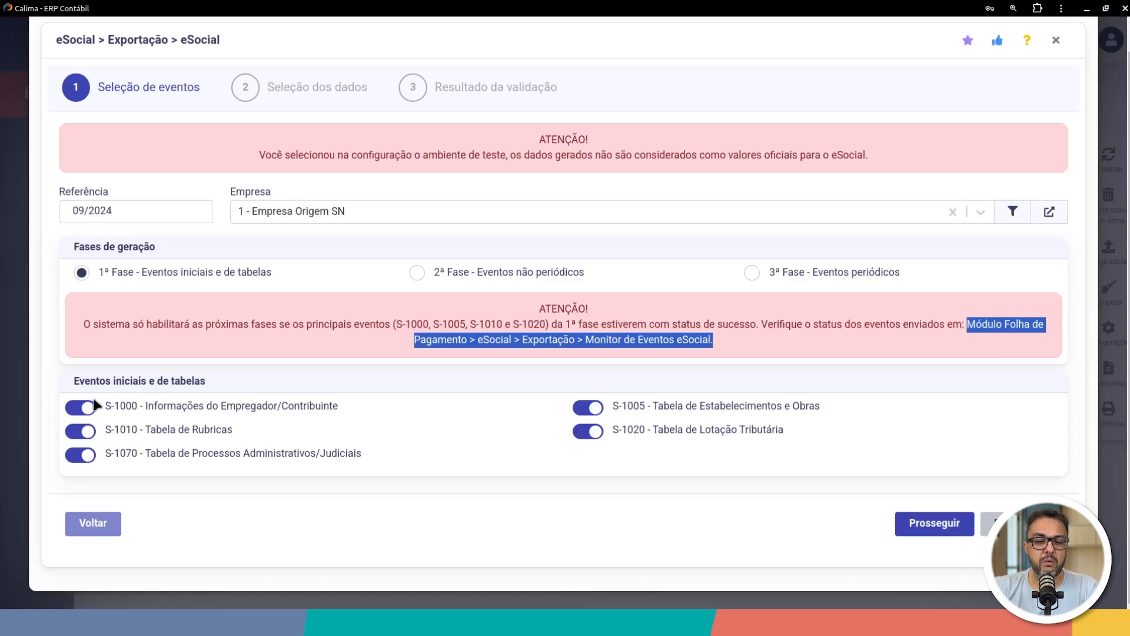
{"action": "left_click_drag", "start_coordinate": [73, 382], "coordinate": [220, 391]}
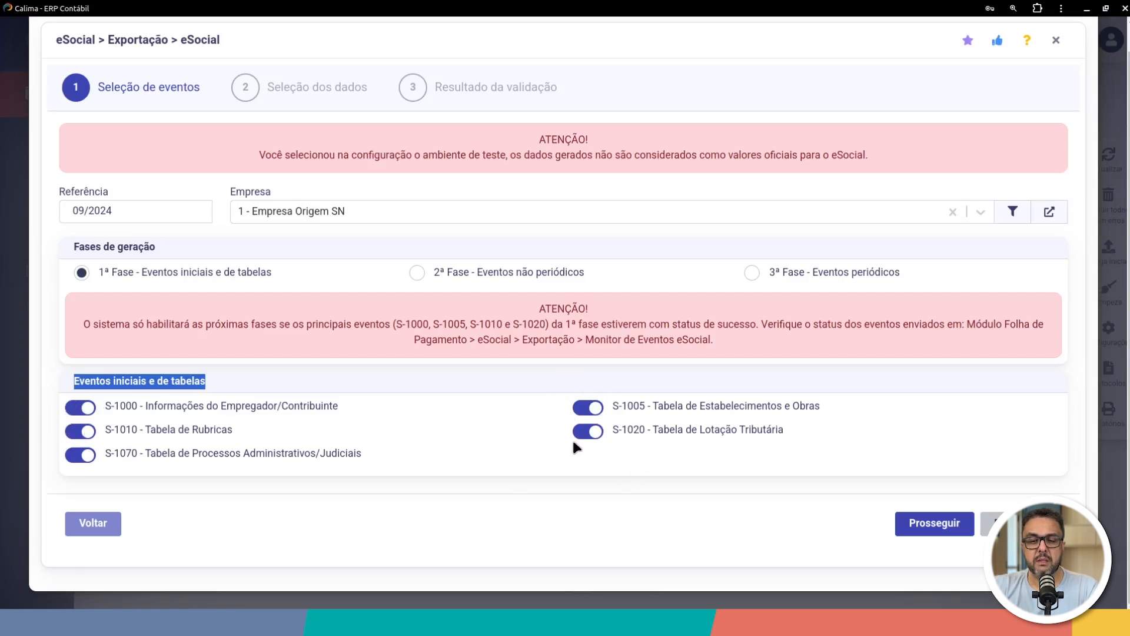
- Exclude the S-1070 - Tabela de Processos Administrativos/Judiciais event from the initial load
{"action": "left_click", "coordinate": [81, 458]}
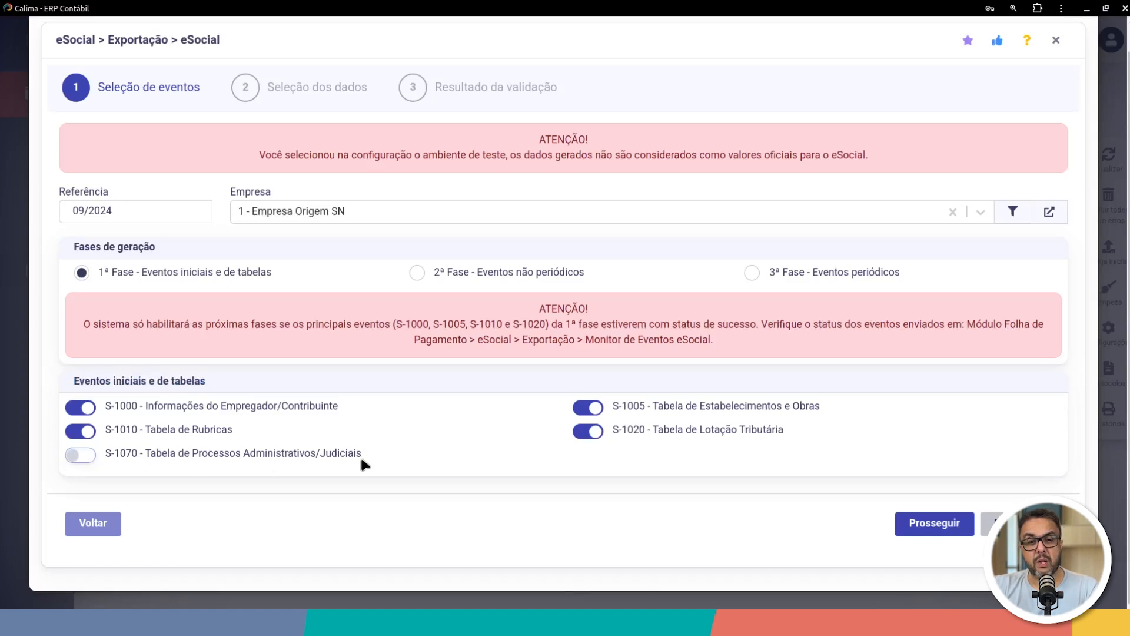
{"action": "left_click_drag", "start_coordinate": [376, 459], "coordinate": [189, 461]}
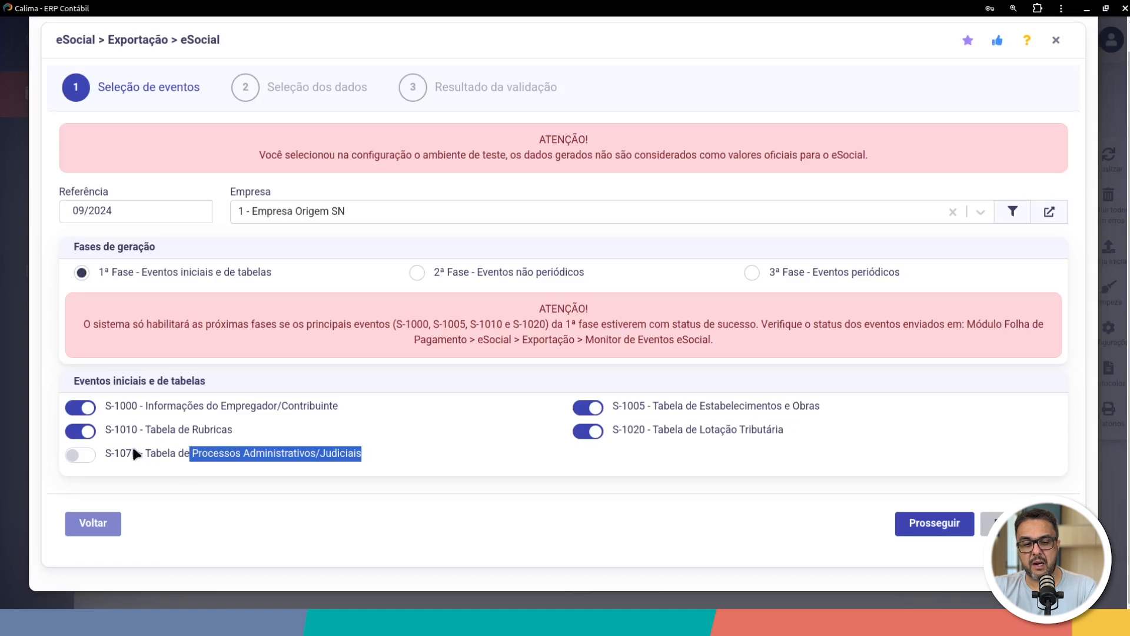
{"action": "left_click", "coordinate": [80, 458]}
{"action": "left_click", "coordinate": [86, 457]}
{"action": "left_click", "coordinate": [78, 457]}
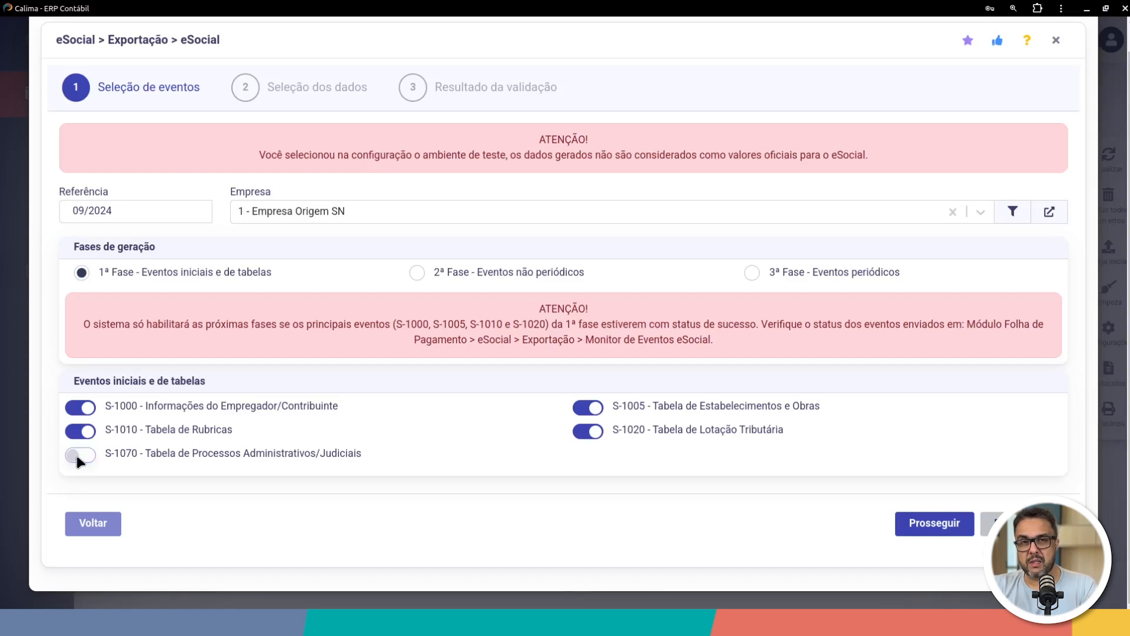
{"action": "left_click_drag", "start_coordinate": [362, 456], "coordinate": [117, 465]}
{"action": "left_click", "coordinate": [80, 453]}
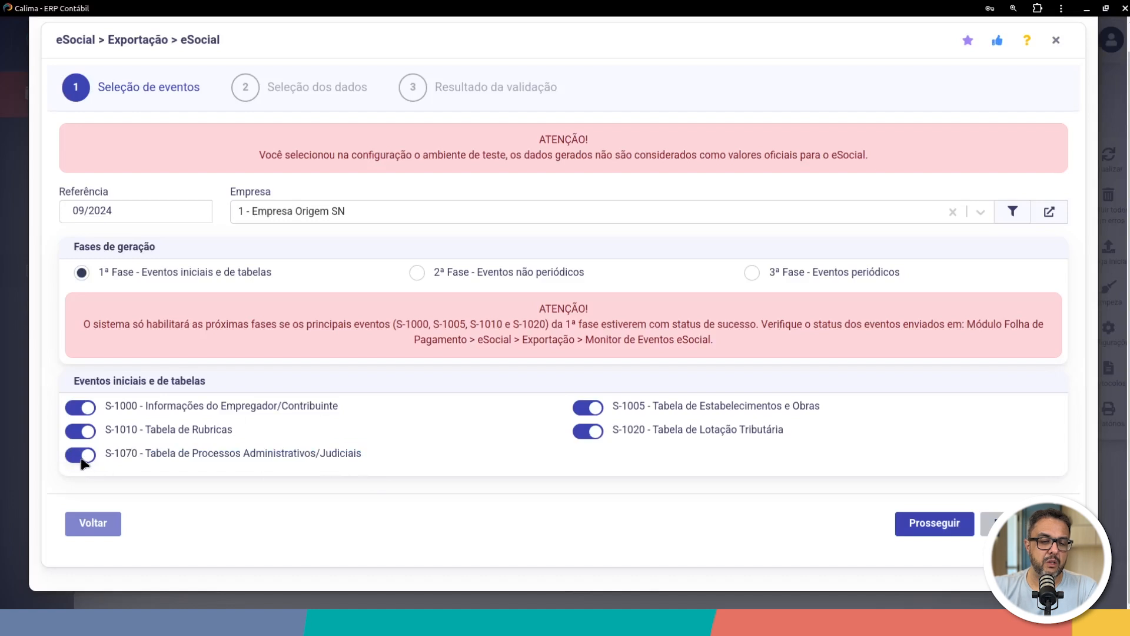
{"action": "left_click", "coordinate": [80, 455]}
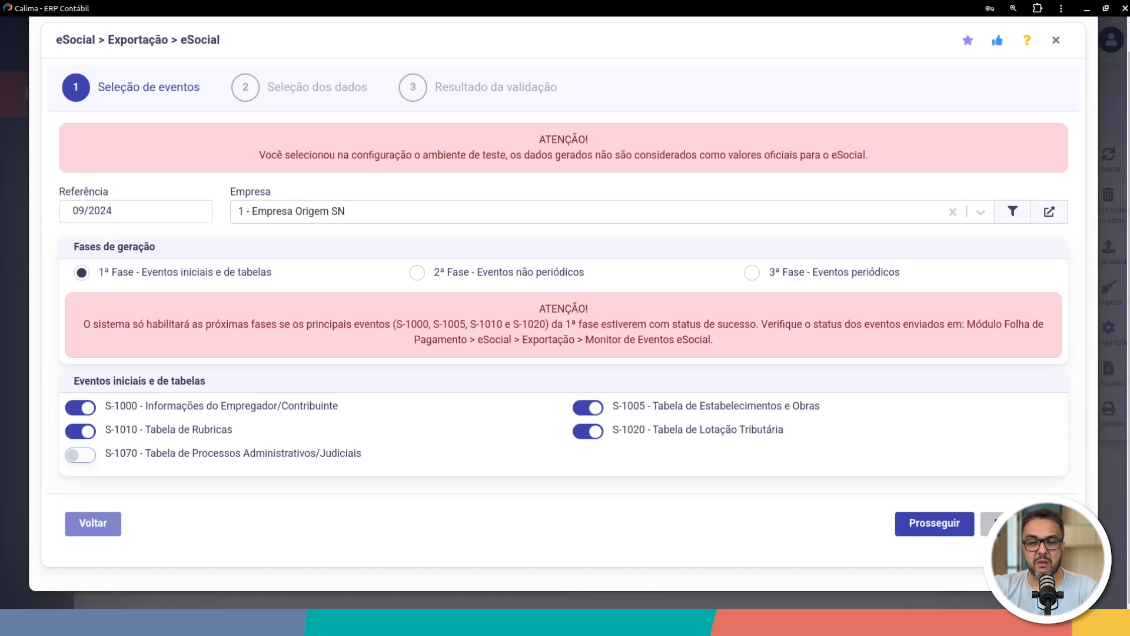
- Proceed to the data selection and select 1 - Empresa Origem SN under TOMADORES / OBRAS / FILIAIS for S-1005
{"action": "left_click", "coordinate": [929, 523]}
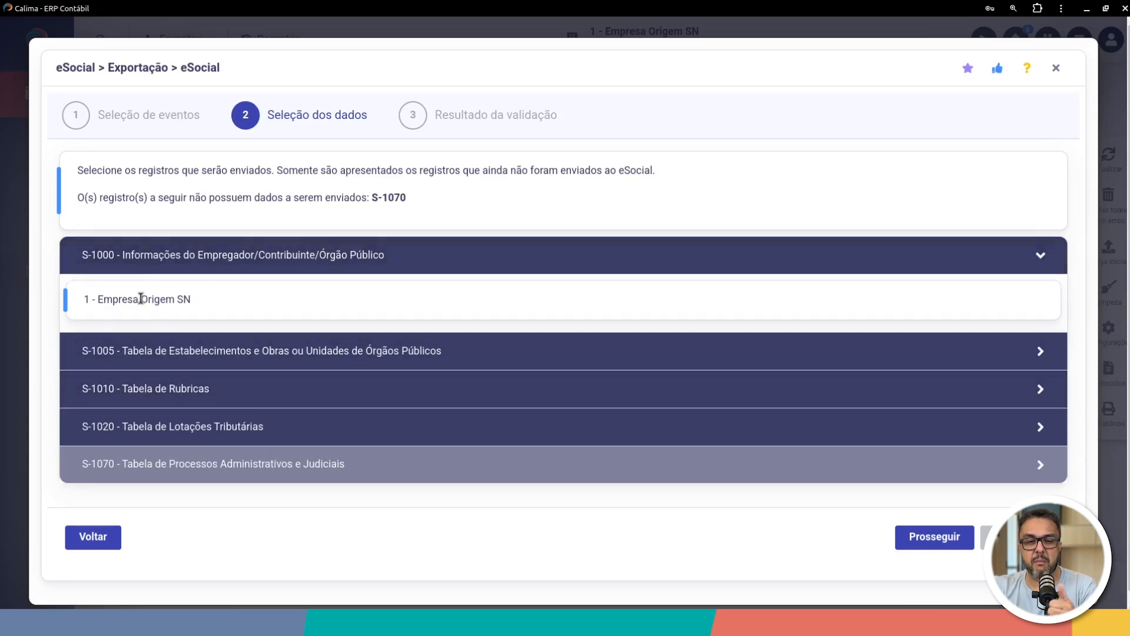
{"action": "left_click", "coordinate": [109, 359]}
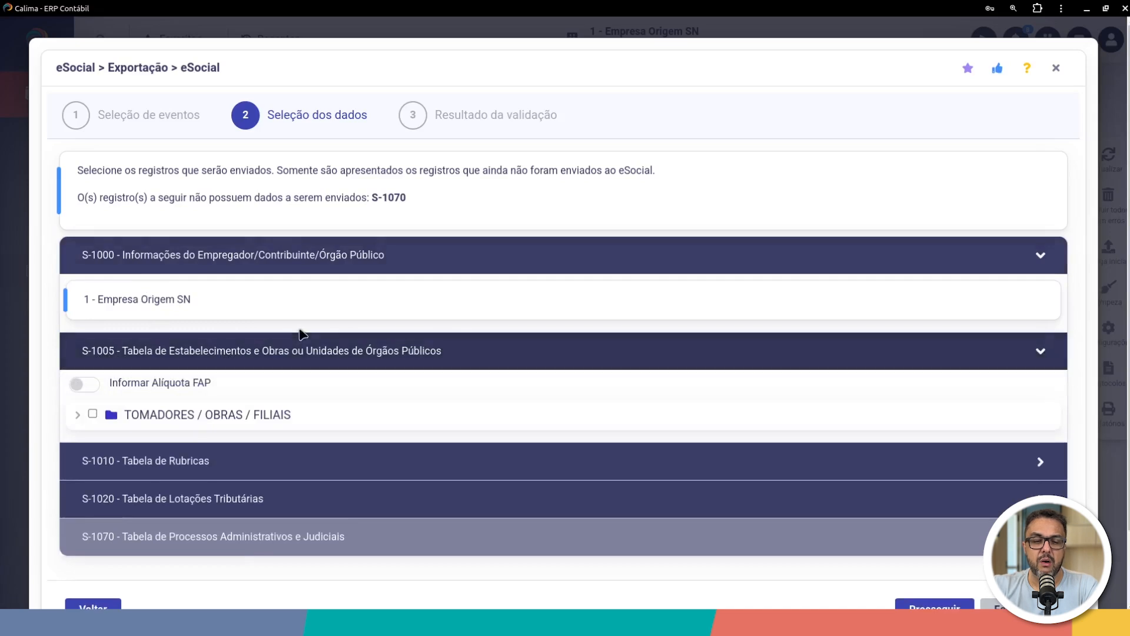
{"action": "scroll", "coordinate": [293, 332], "scroll_direction": "down", "scroll_amount": 2}
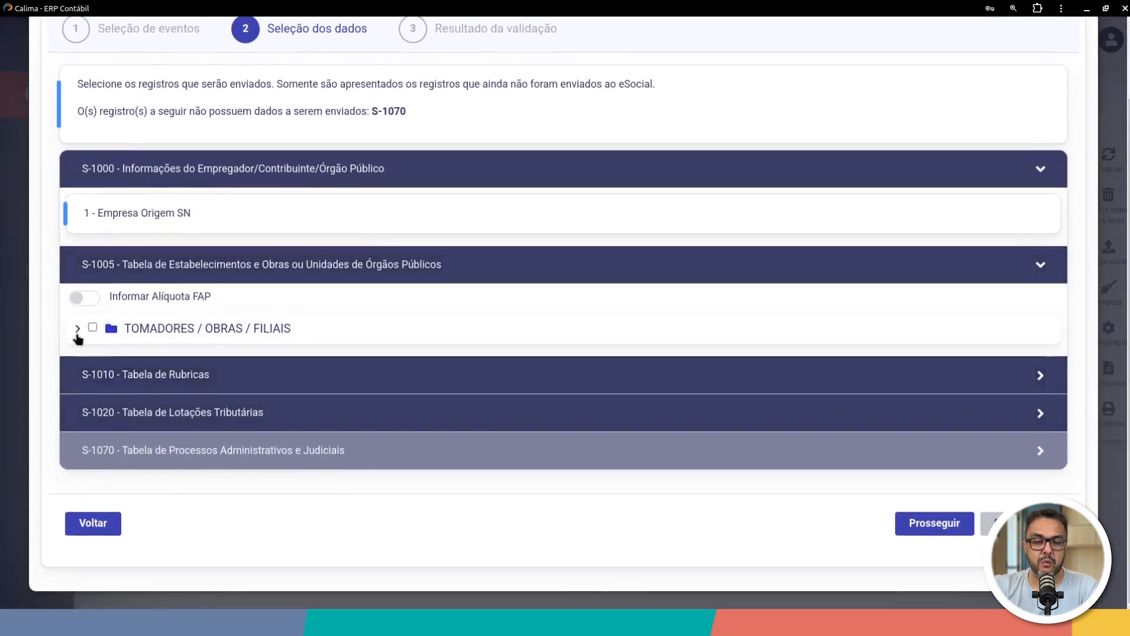
{"action": "left_click", "coordinate": [77, 329]}
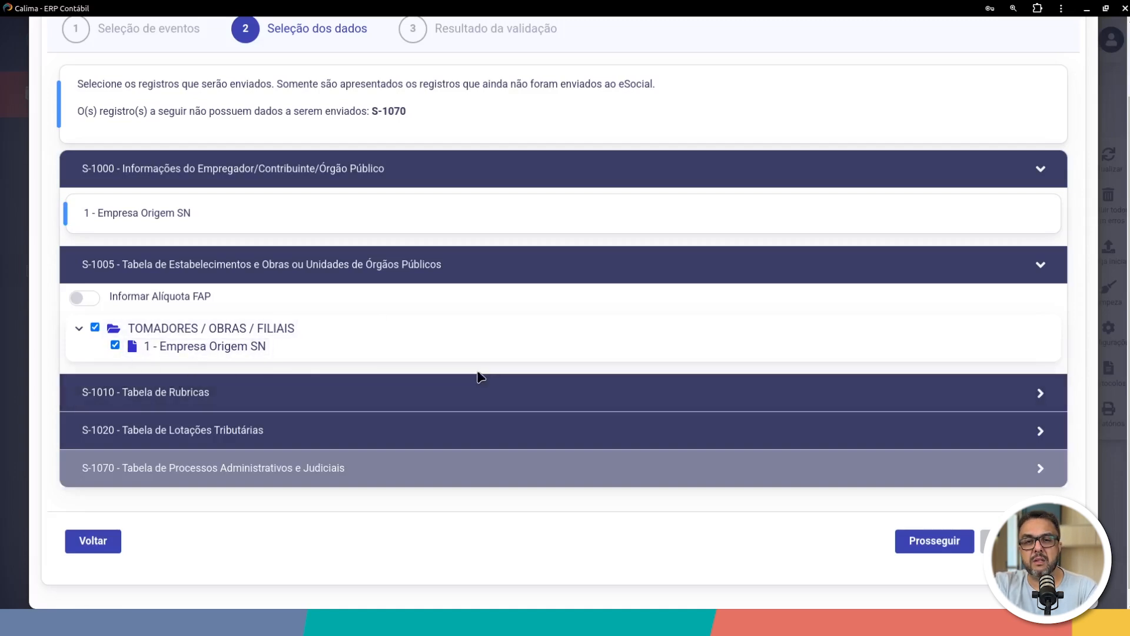
- Select all payroll events (EVENTOS FOLHA) for the S-1010 - Tabela de Rubricas submission
{"action": "left_click", "coordinate": [134, 392]}
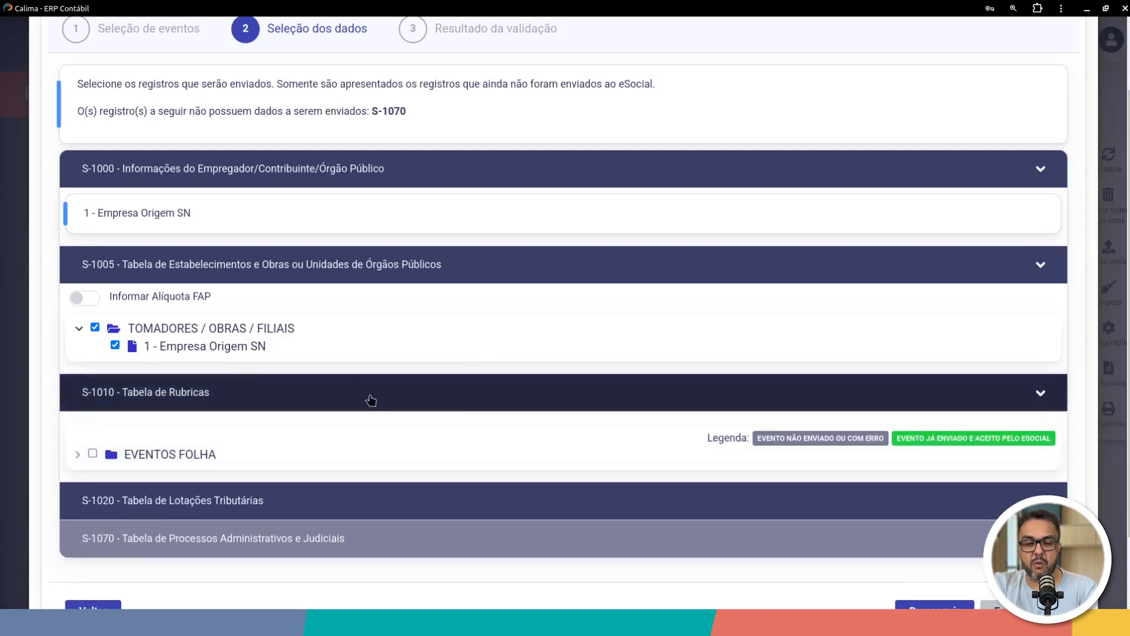
{"action": "scroll", "coordinate": [369, 400], "scroll_direction": "down", "scroll_amount": 2}
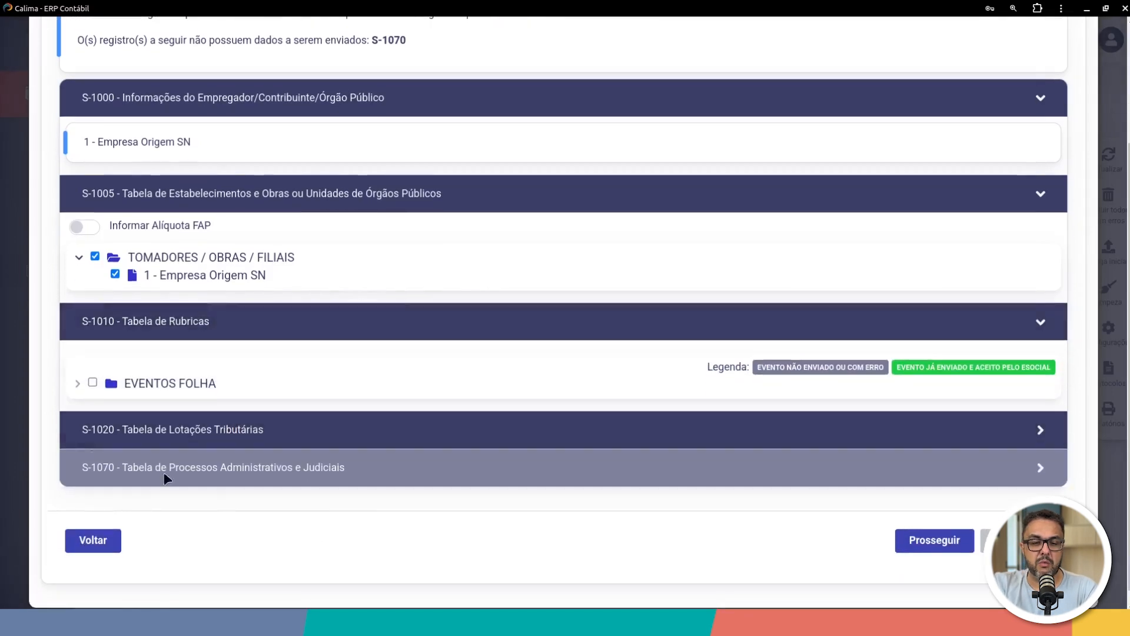
{"action": "left_click", "coordinate": [74, 386]}
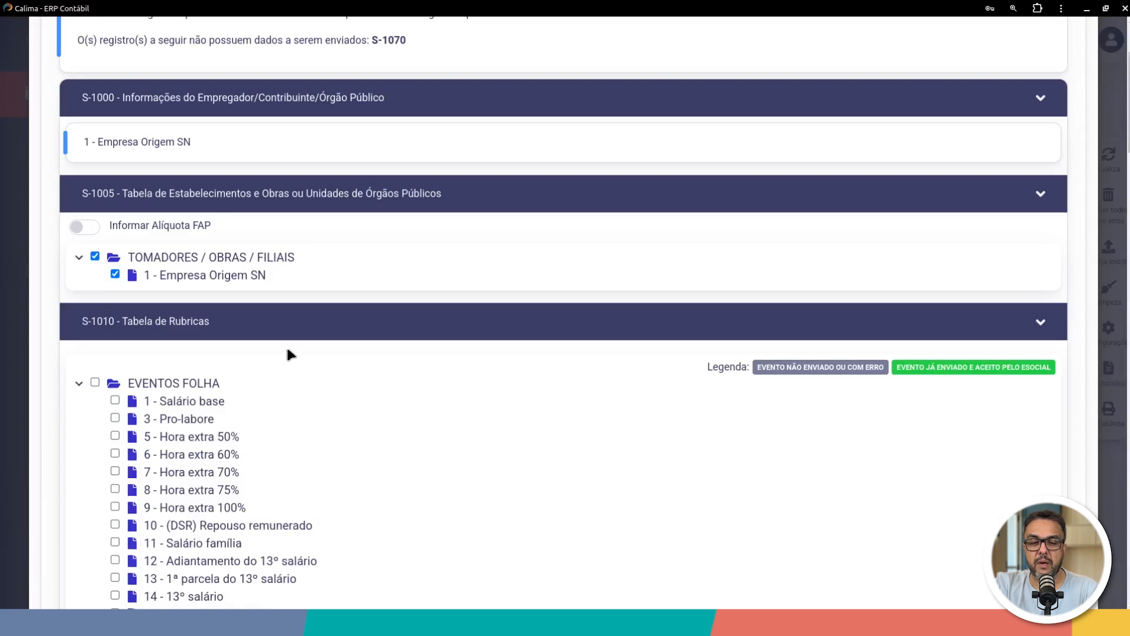
{"action": "scroll", "coordinate": [298, 372], "scroll_direction": "down", "scroll_amount": 2}
{"action": "left_click", "coordinate": [94, 242]}
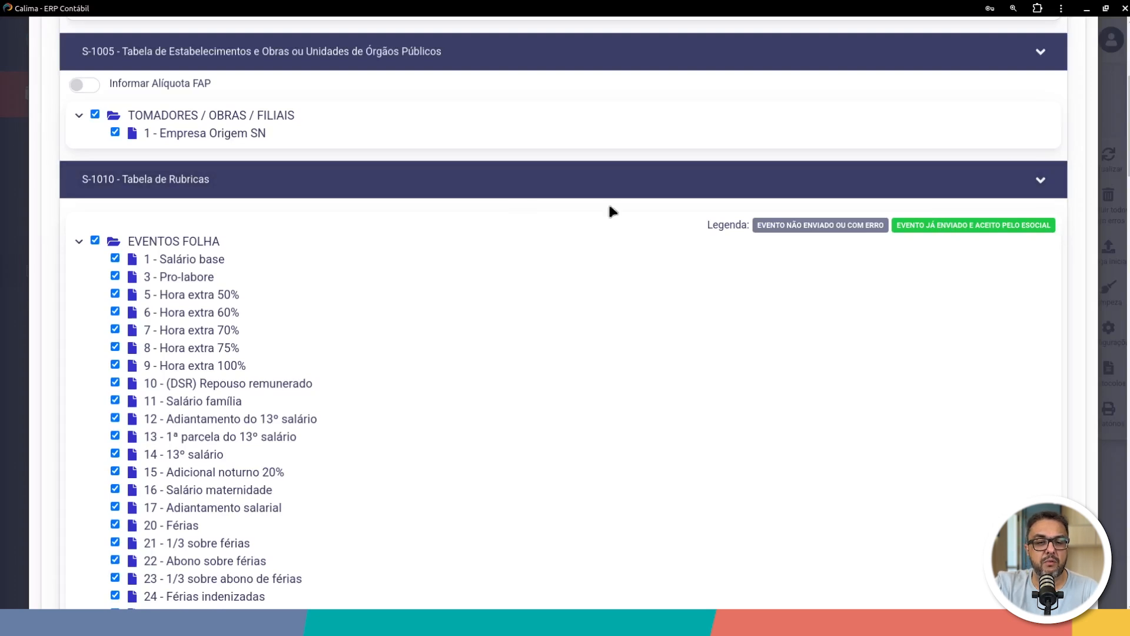
{"action": "left_click", "coordinate": [79, 241]}
- Select the MATRIZ: 1 - Empresa Origem SN tax allocation under LOTAÇÕES TRIBUTÁRIAS for S-1020
{"action": "left_click", "coordinate": [99, 419]}
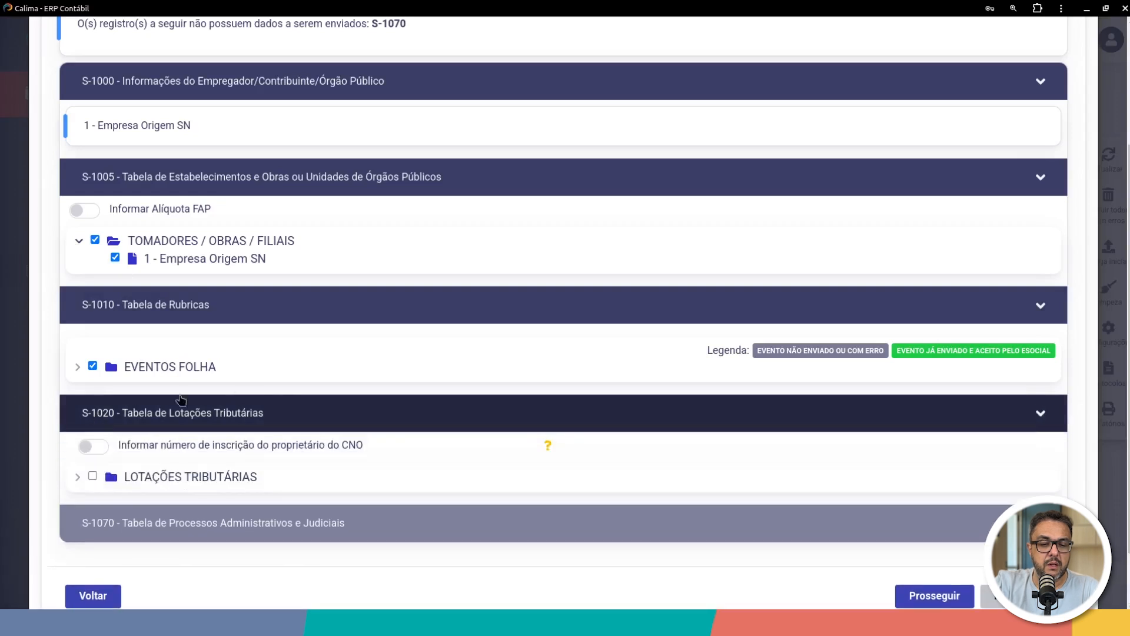
{"action": "scroll", "coordinate": [337, 412], "scroll_direction": "down", "scroll_amount": 2}
{"action": "left_click", "coordinate": [77, 405]}
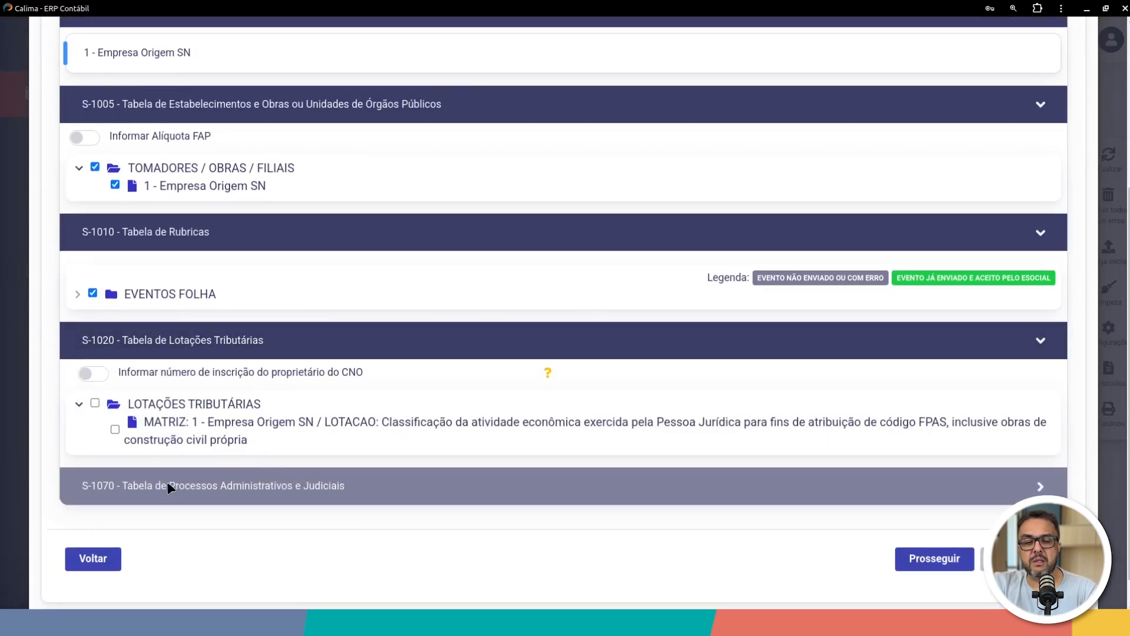
{"action": "left_click", "coordinate": [114, 429]}
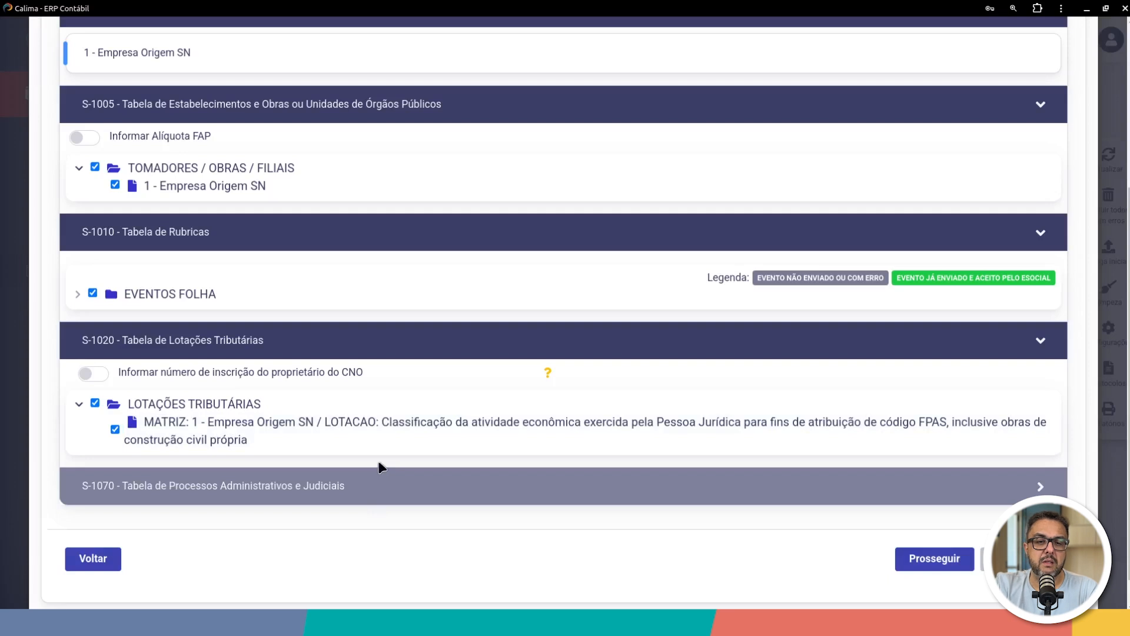
- Review the selected records and the Informar Alíquota FAP option, and proceed to the validation of the initial load
{"action": "scroll", "coordinate": [425, 441], "scroll_direction": "up", "scroll_amount": 1}
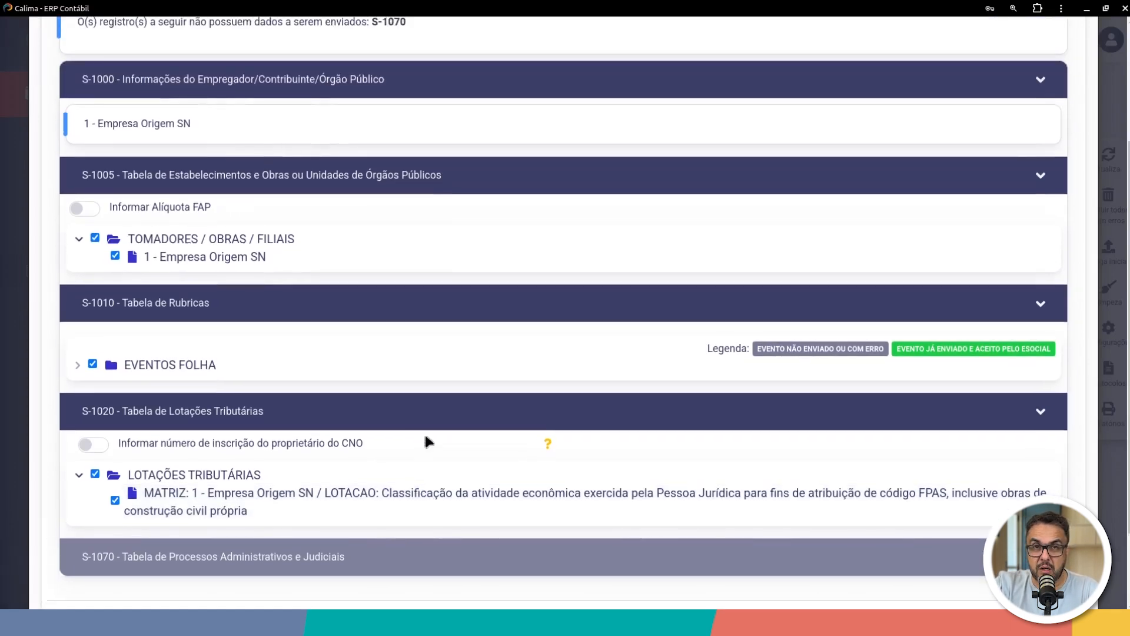
{"action": "left_click_drag", "start_coordinate": [192, 210], "coordinate": [118, 206]}
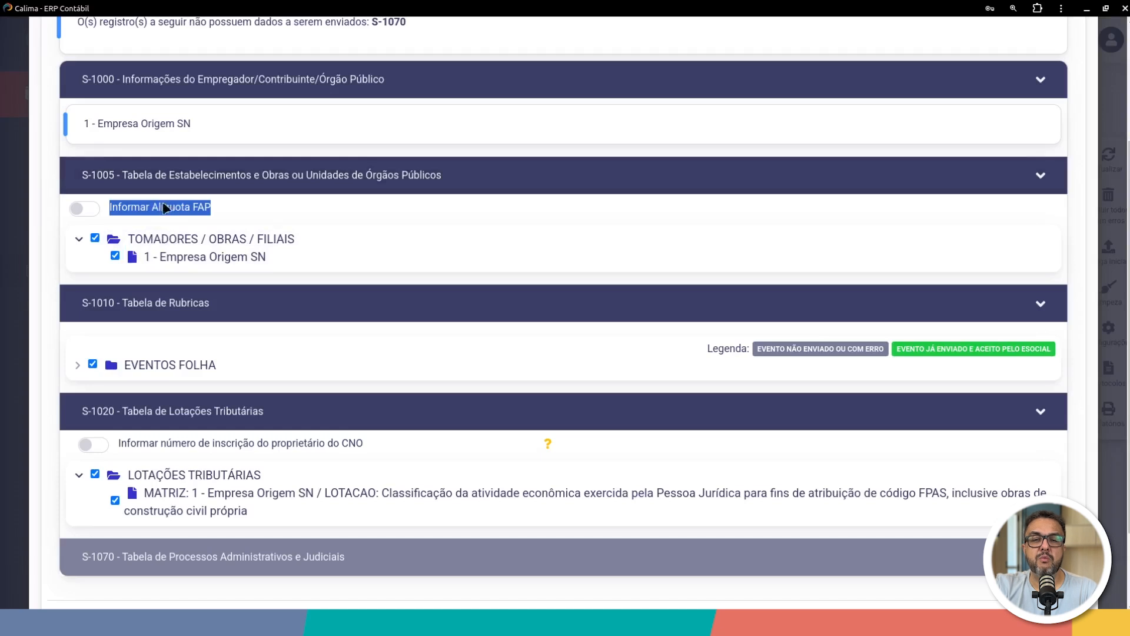
{"action": "scroll", "coordinate": [444, 235], "scroll_direction": "down", "scroll_amount": 2}
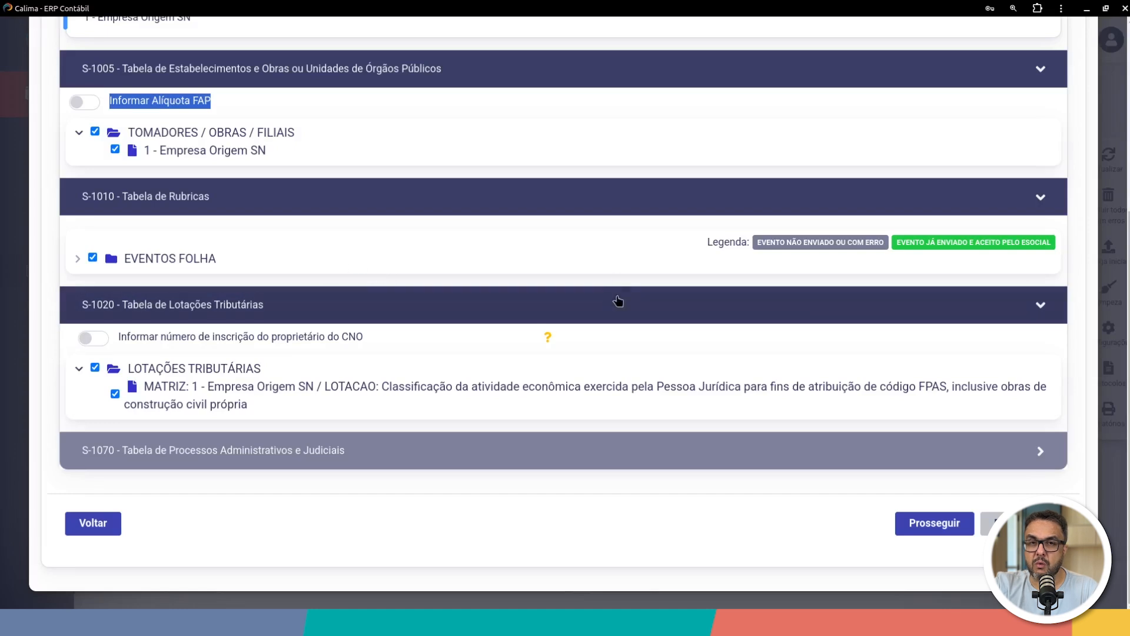
{"action": "scroll", "coordinate": [820, 410], "scroll_direction": "up", "scroll_amount": 5}
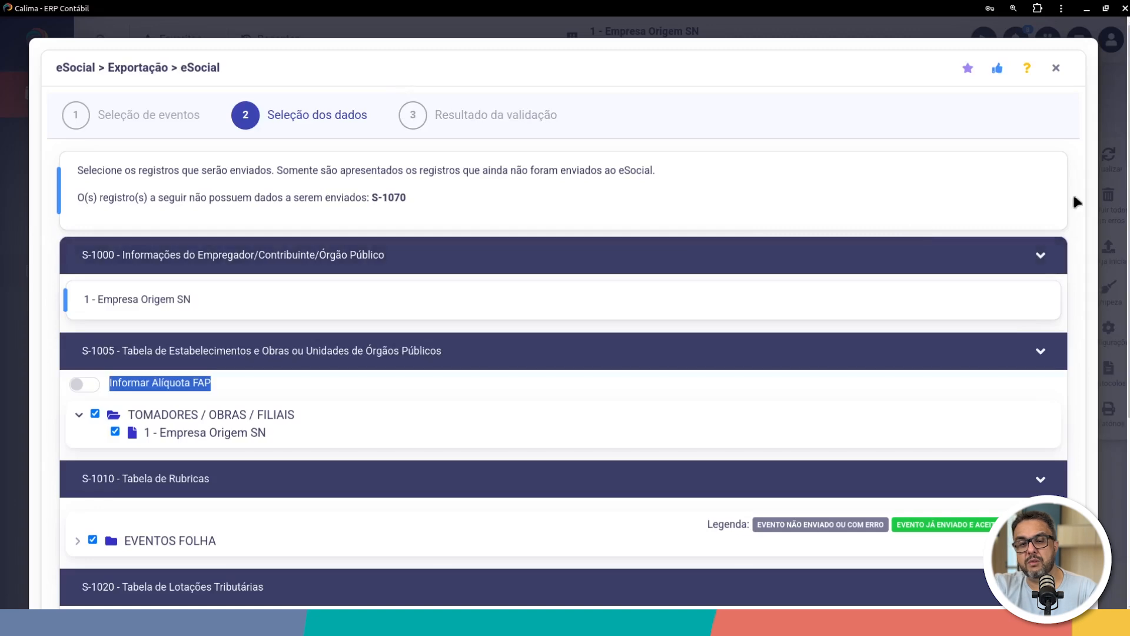
{"action": "scroll", "coordinate": [922, 437], "scroll_direction": "down", "scroll_amount": 5}
{"action": "left_click", "coordinate": [913, 532]}
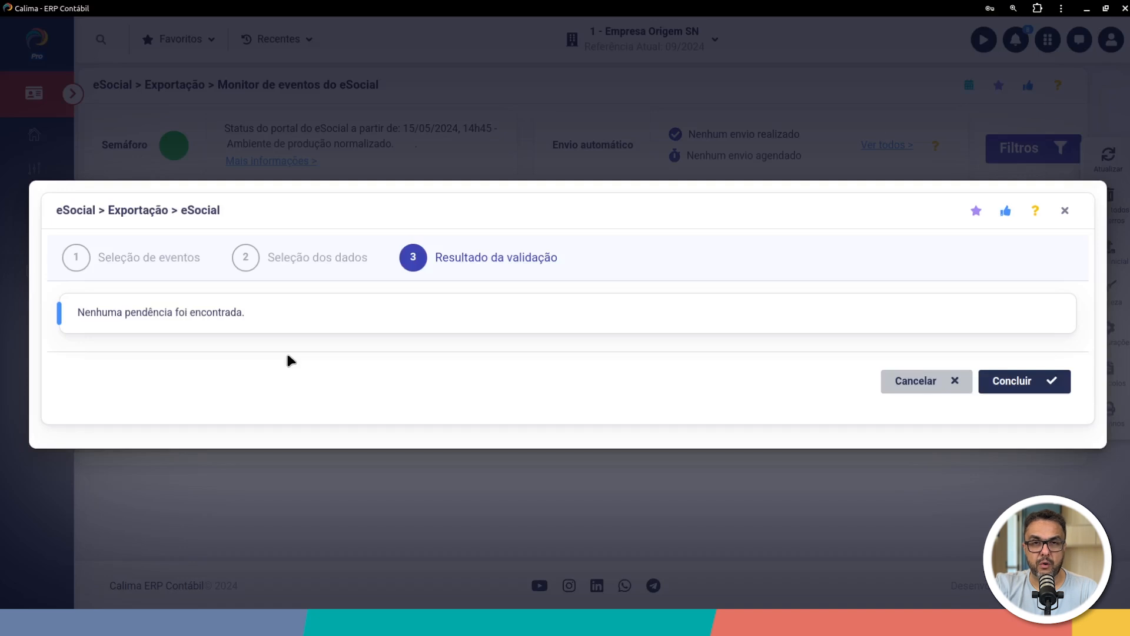
- Complete the initial load, accepting the test-environment warning and the notice about sending more than 50 events in parts
{"action": "left_click_drag", "start_coordinate": [262, 327], "coordinate": [80, 314]}
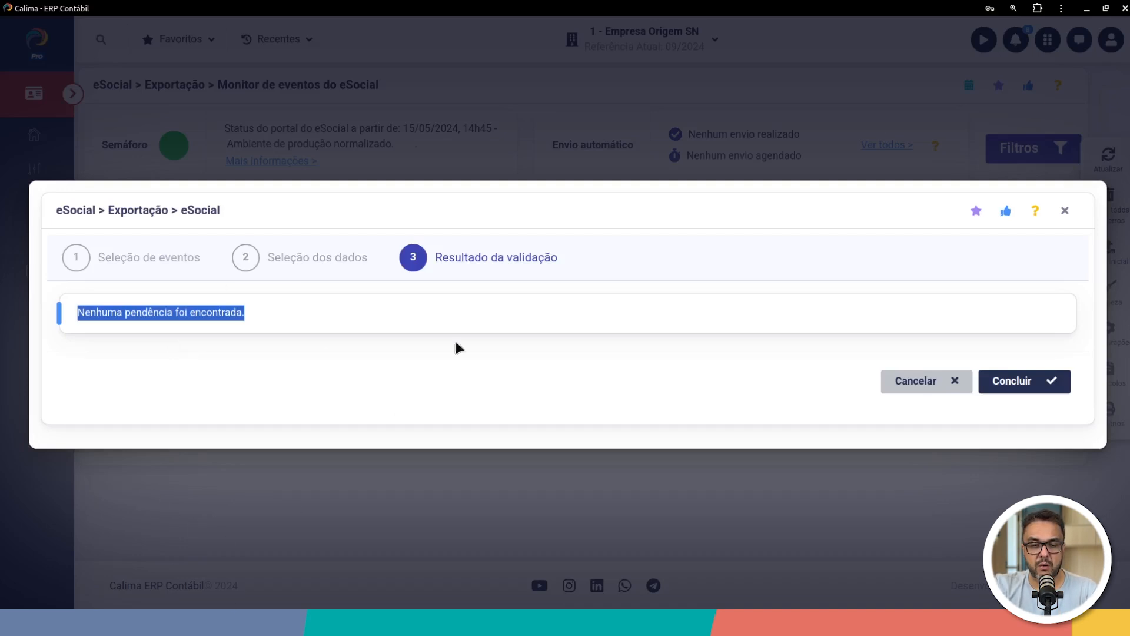
{"action": "left_click", "coordinate": [1028, 383]}
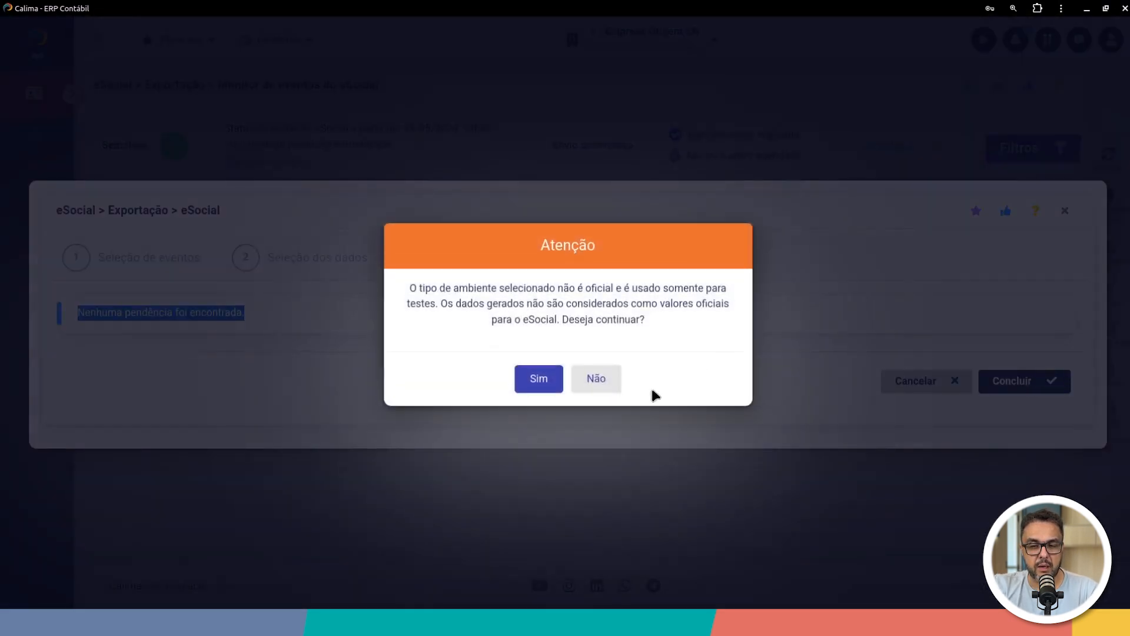
{"action": "left_click", "coordinate": [539, 381]}
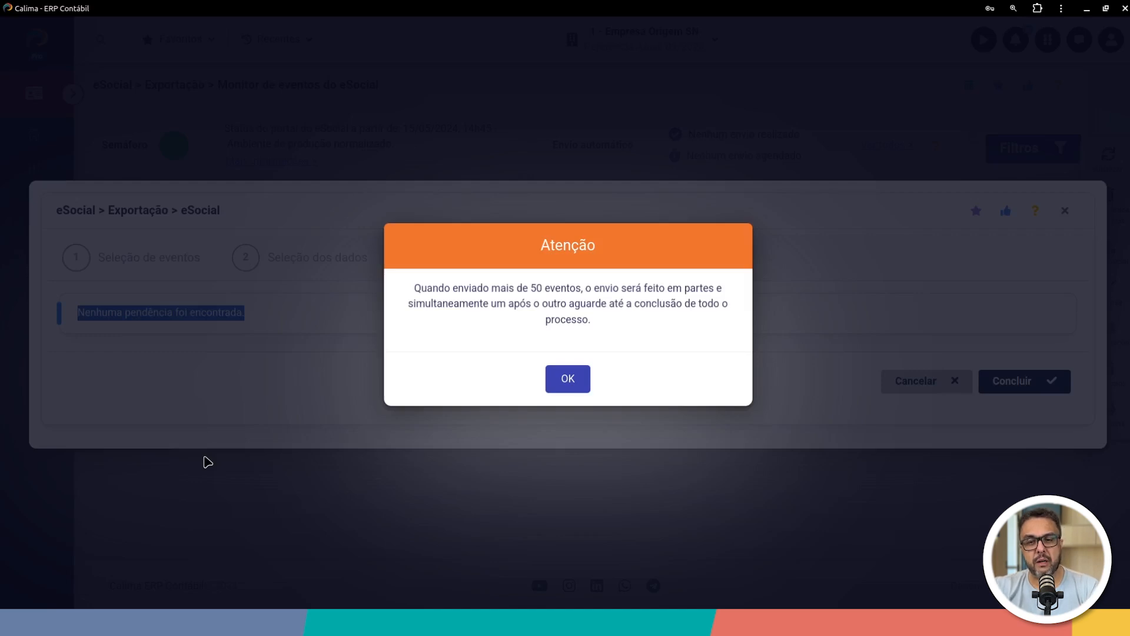
{"action": "left_click_drag", "start_coordinate": [414, 288], "coordinate": [605, 328]}
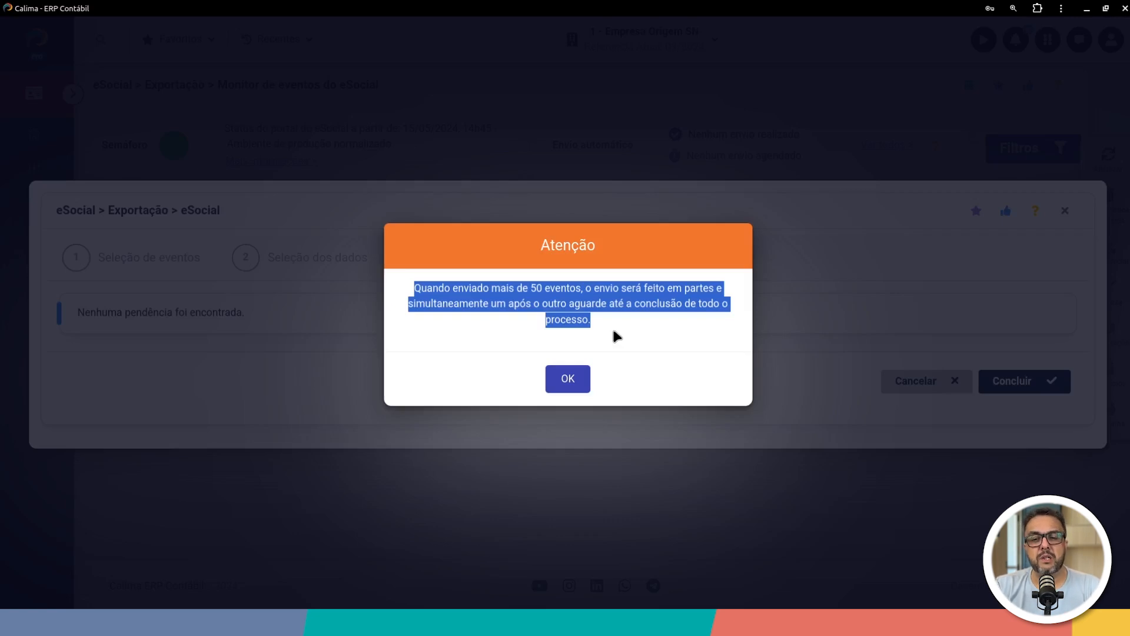
{"action": "left_click", "coordinate": [569, 382]}
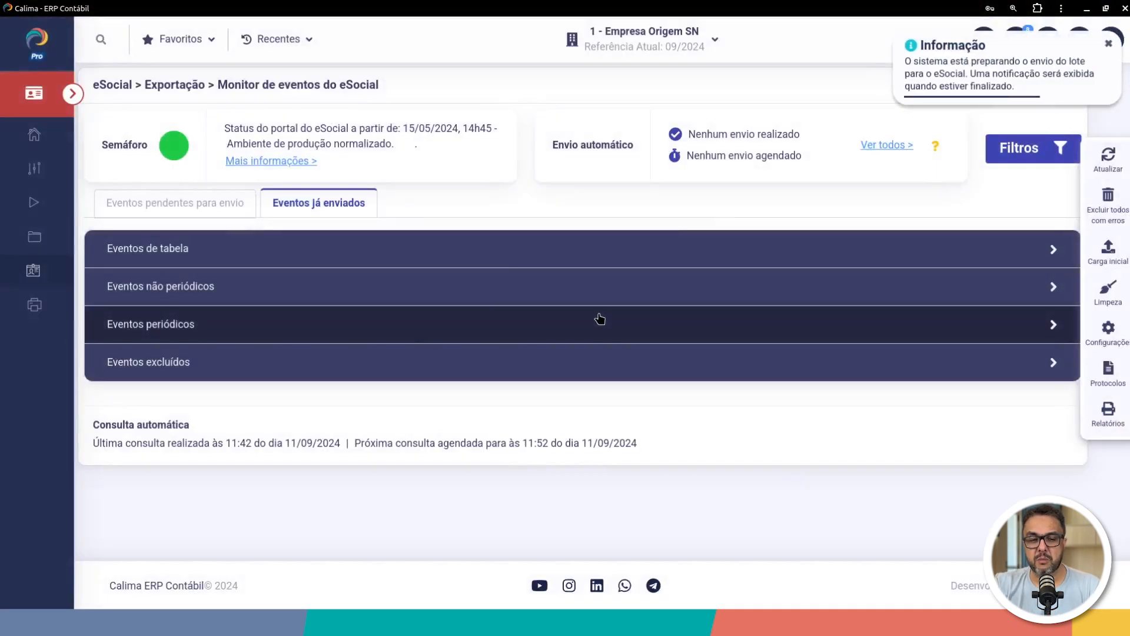
- Keep the full navigation menu displayed and check the process notifications for the eSocial report
{"action": "mouse_move", "coordinate": [65, 365]}
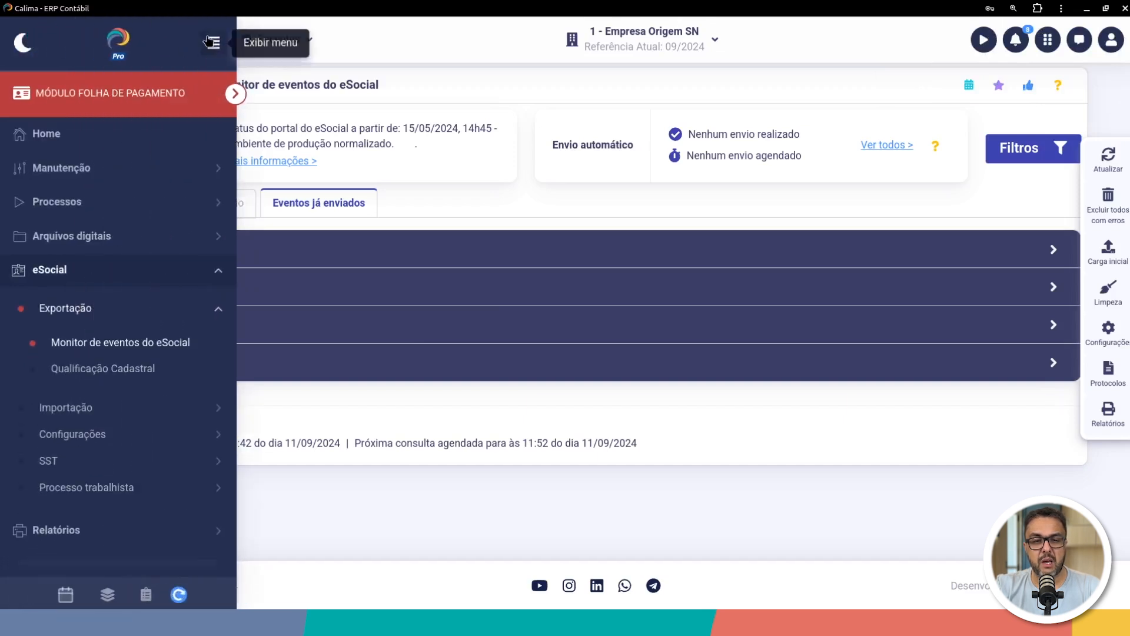
{"action": "left_click", "coordinate": [207, 43]}
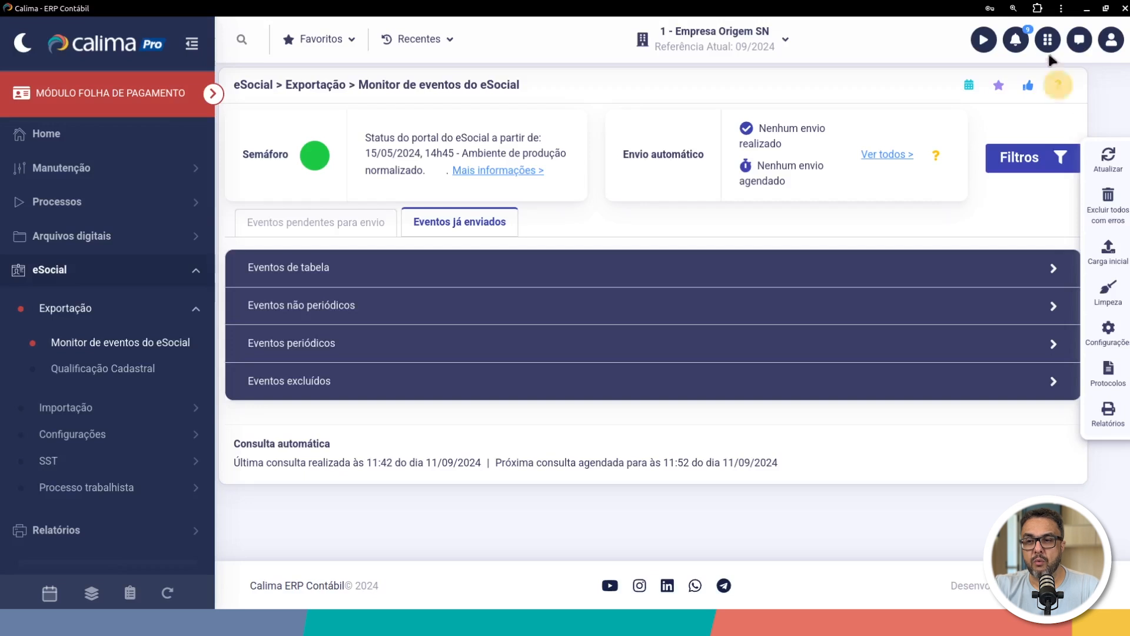
{"action": "left_click", "coordinate": [1016, 40]}
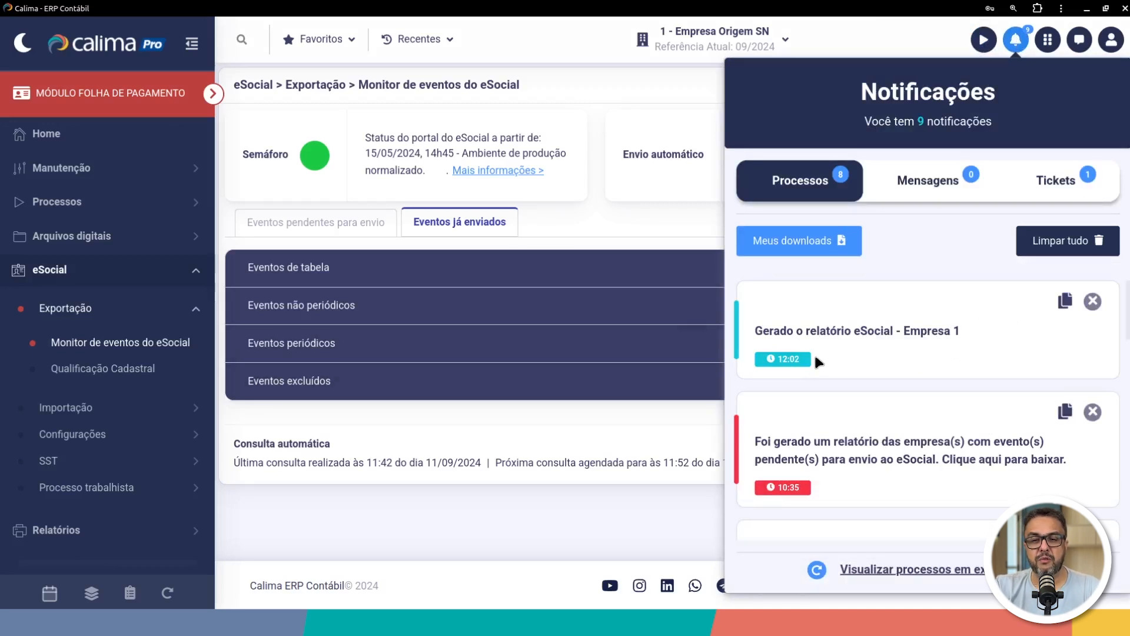
{"action": "left_click", "coordinate": [1017, 48]}
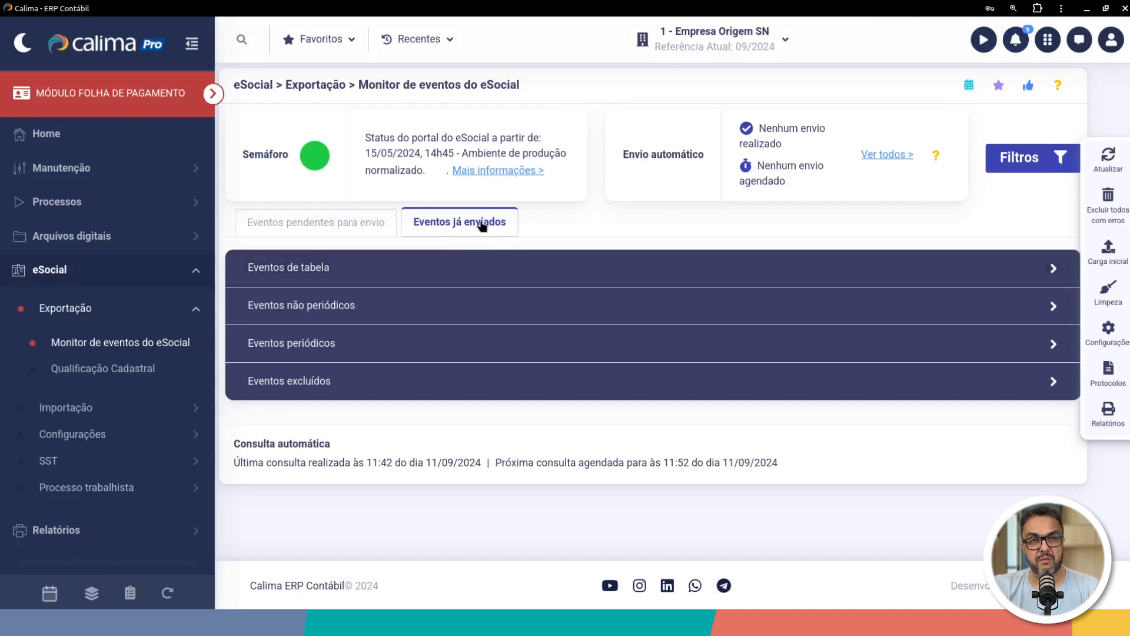
- Return to the Home page and reopen the Monitor de eventos do eSocial
{"action": "left_click_drag", "start_coordinate": [367, 85], "coordinate": [527, 95]}
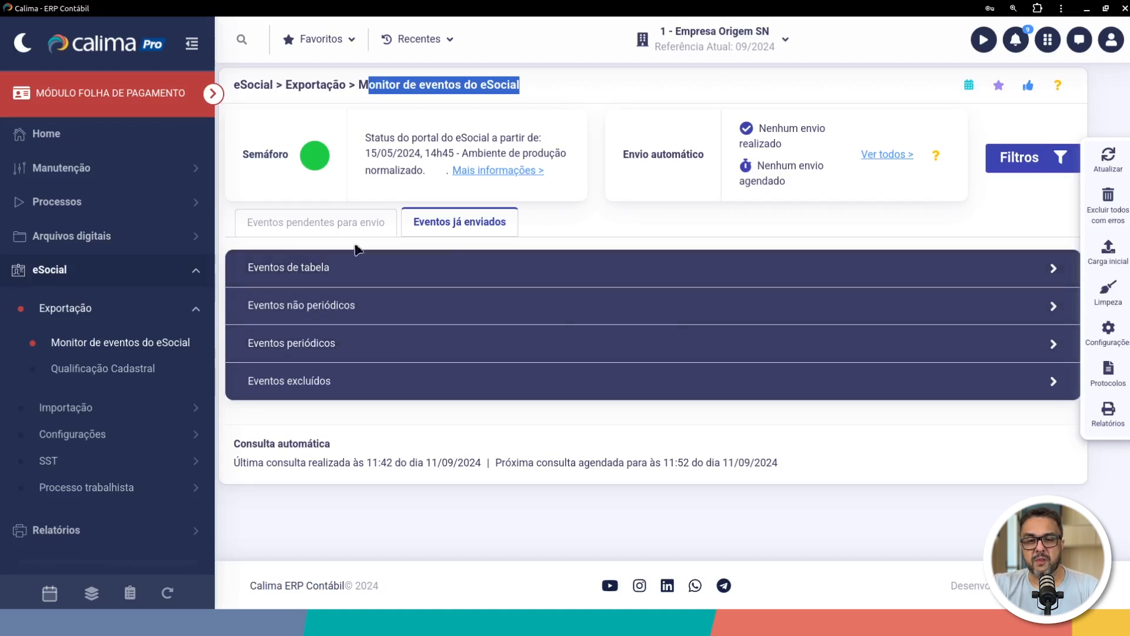
{"action": "left_click", "coordinate": [29, 136]}
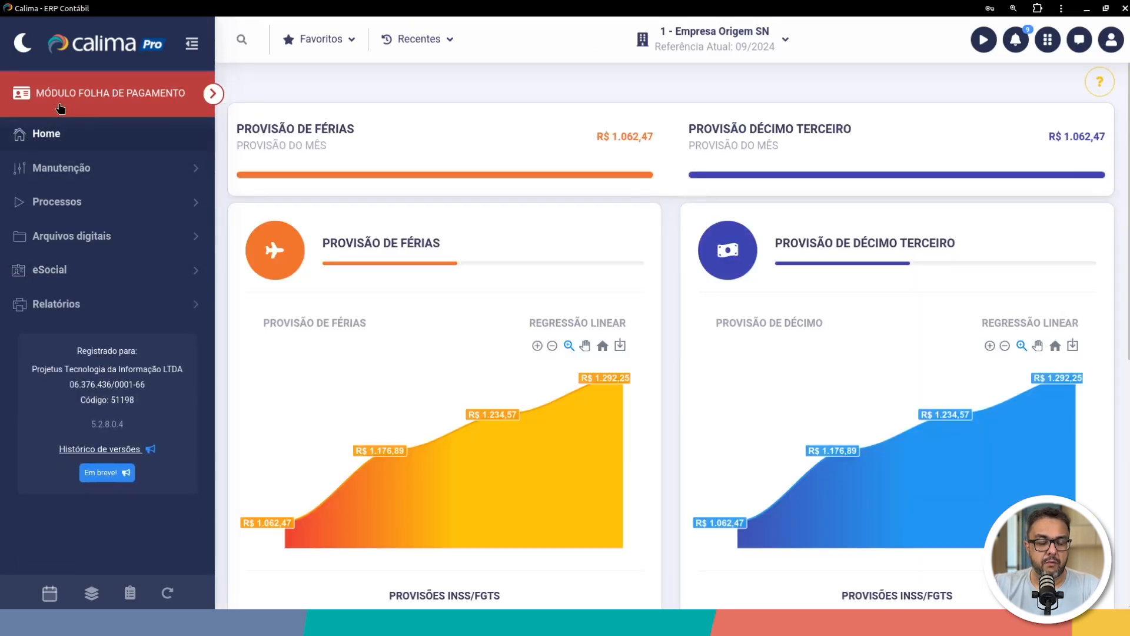
{"action": "left_click", "coordinate": [77, 277]}
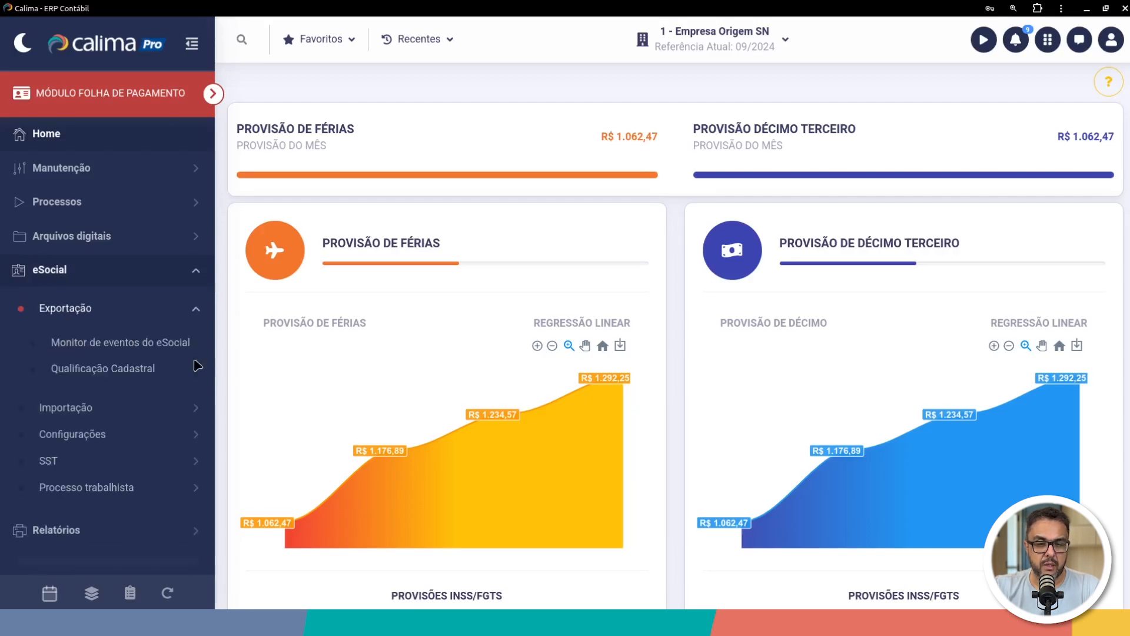
{"action": "left_click", "coordinate": [104, 348]}
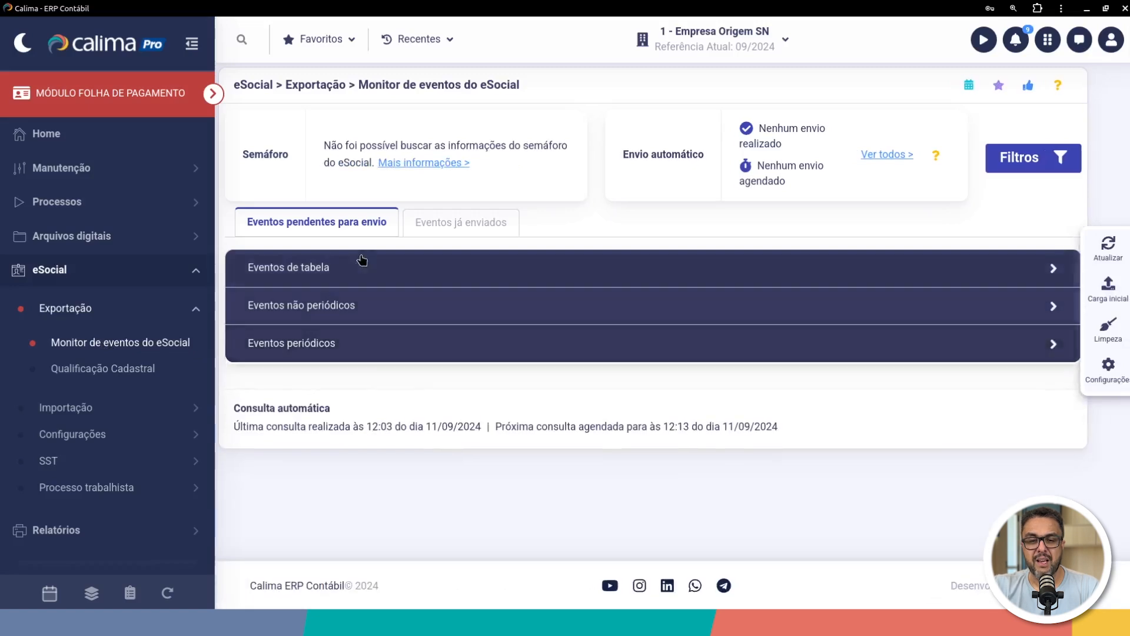
- Open the table events among the already sent events and select the S-1000 record of Empresa Origem SN
{"action": "left_click", "coordinate": [484, 224]}
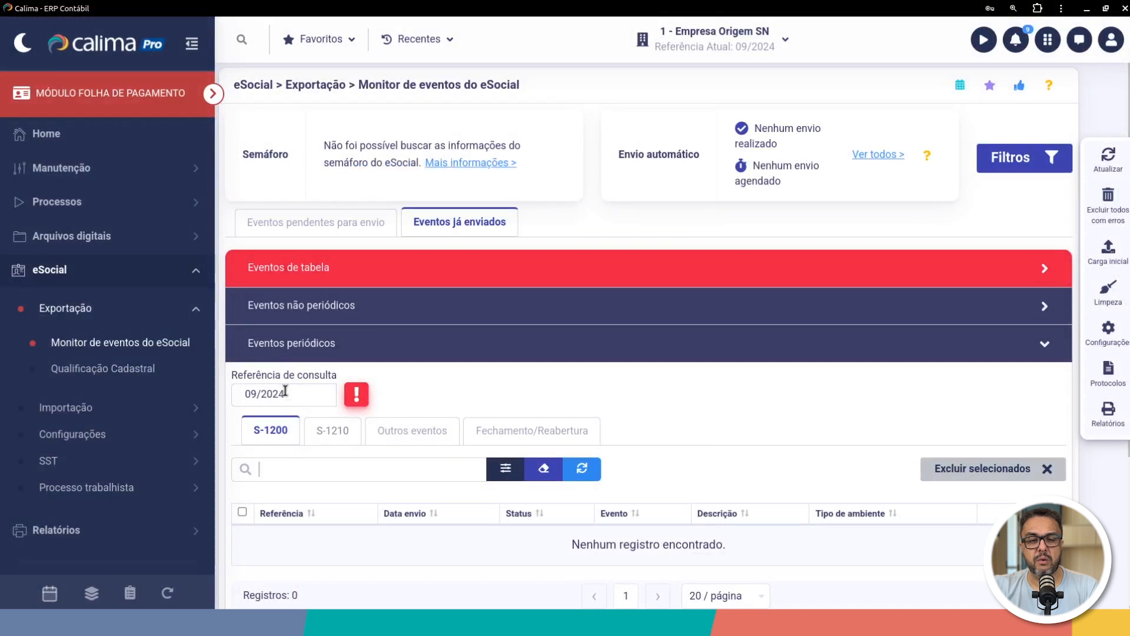
{"action": "left_click", "coordinate": [279, 348]}
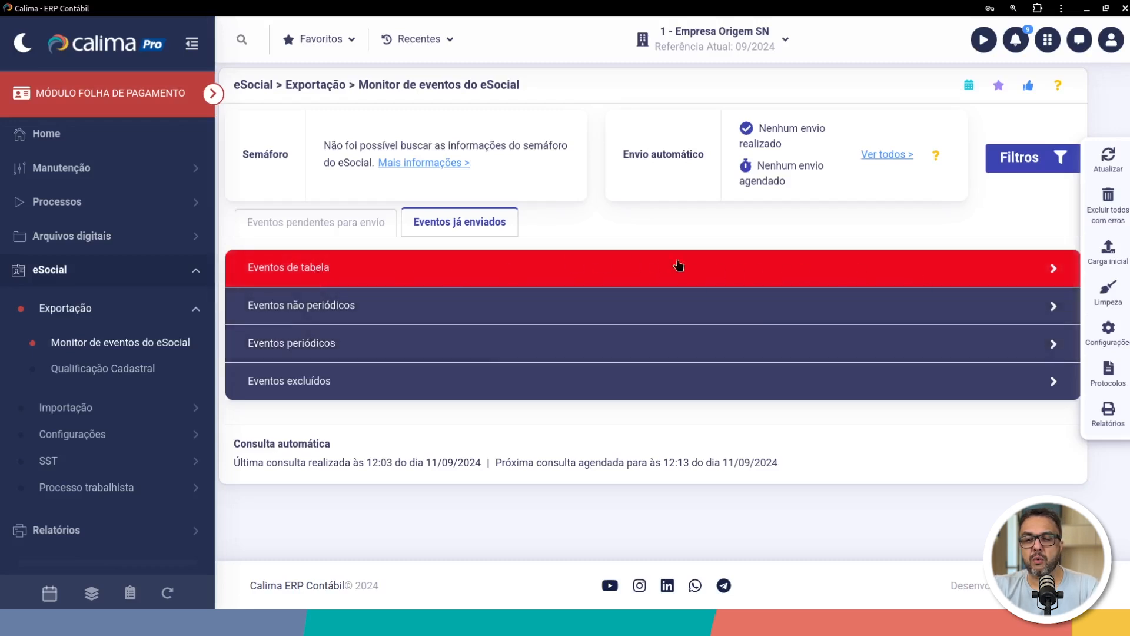
{"action": "left_click", "coordinate": [415, 268]}
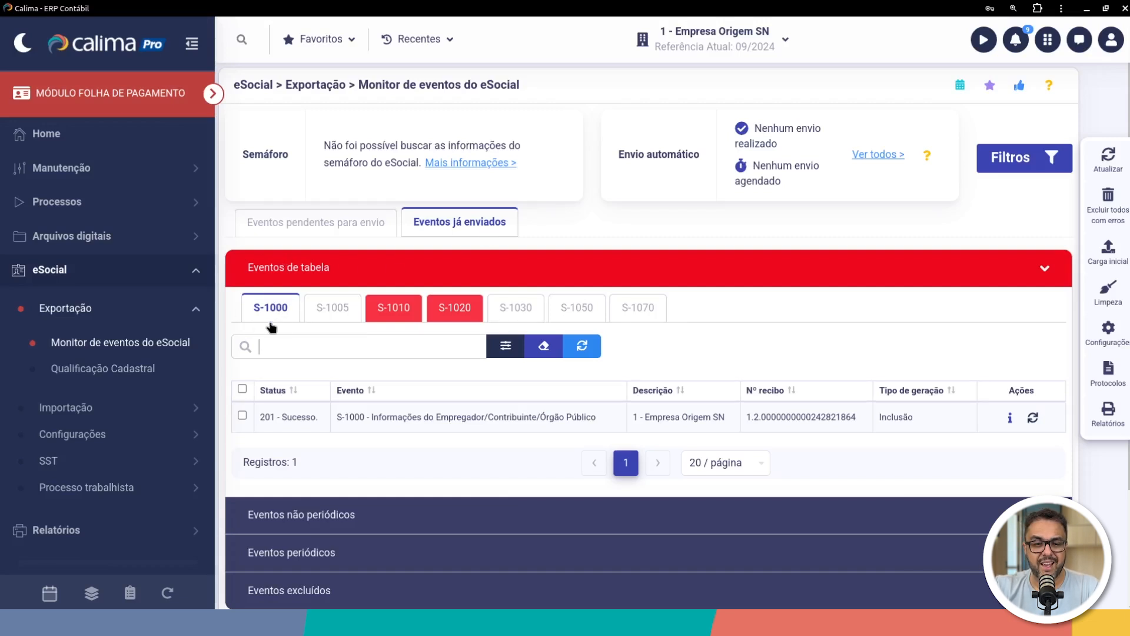
{"action": "left_click", "coordinate": [242, 416]}
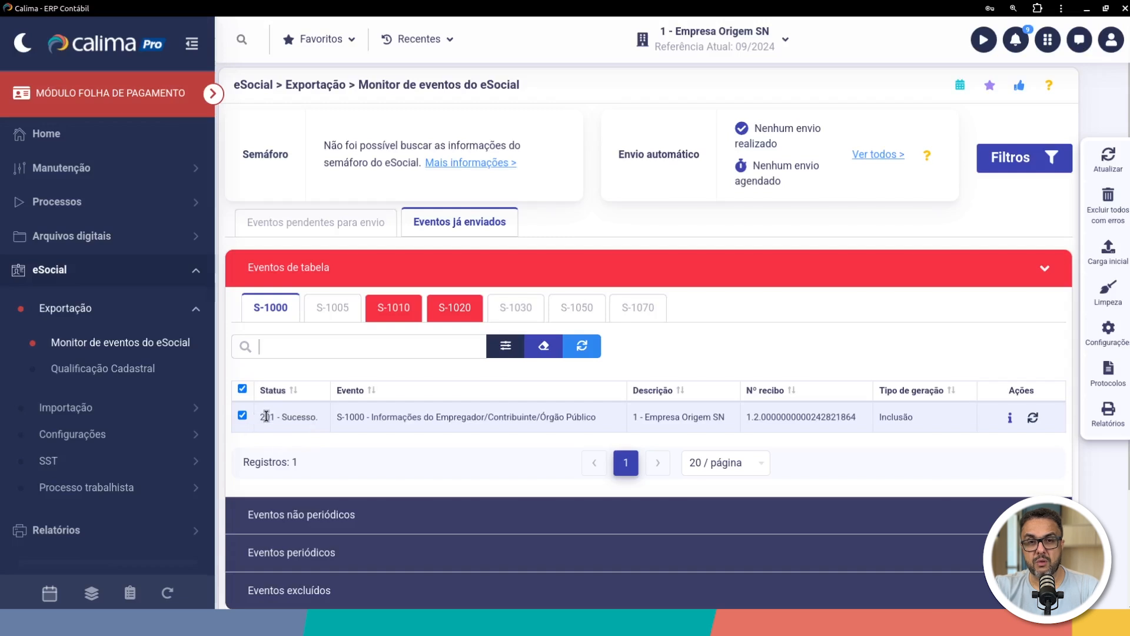
- Check the status, event, description and receipt number of the already sent S-1000 and S-1005 records
{"action": "left_click_drag", "start_coordinate": [335, 417], "coordinate": [748, 416]}
{"action": "left_click_drag", "start_coordinate": [833, 417], "coordinate": [859, 409]}
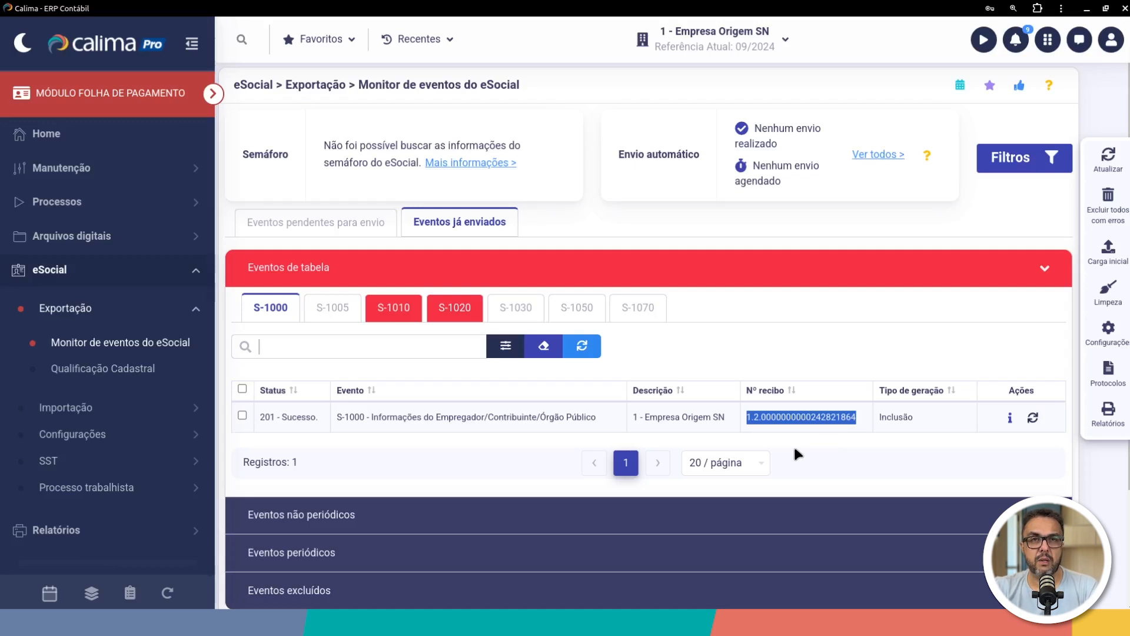
{"action": "left_click", "coordinate": [326, 313]}
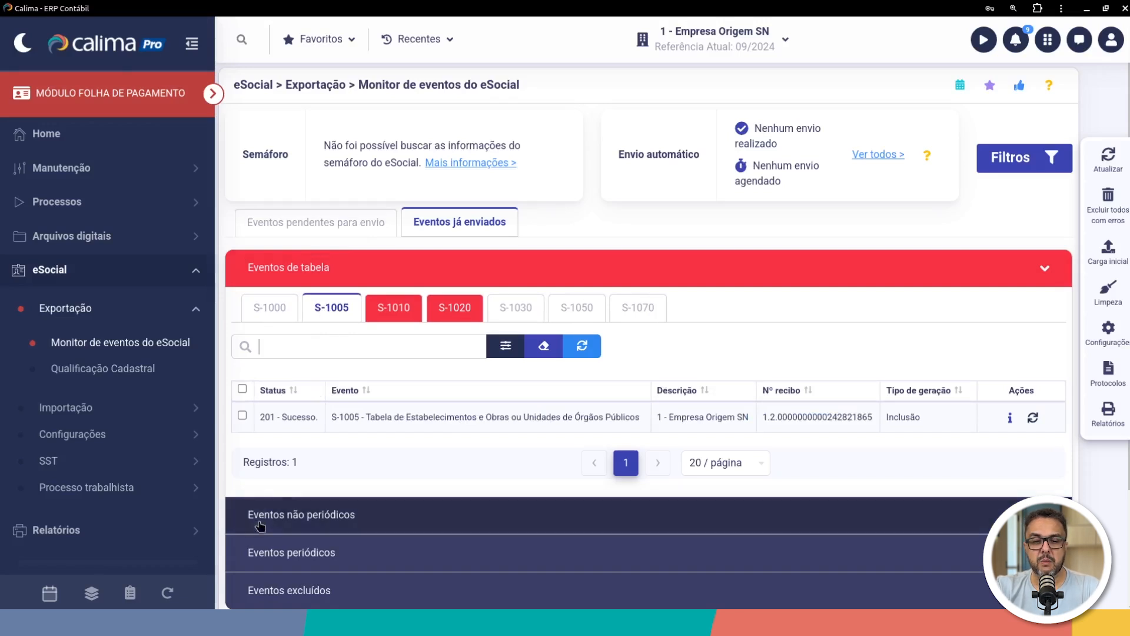
{"action": "left_click_drag", "start_coordinate": [262, 416], "coordinate": [317, 416]}
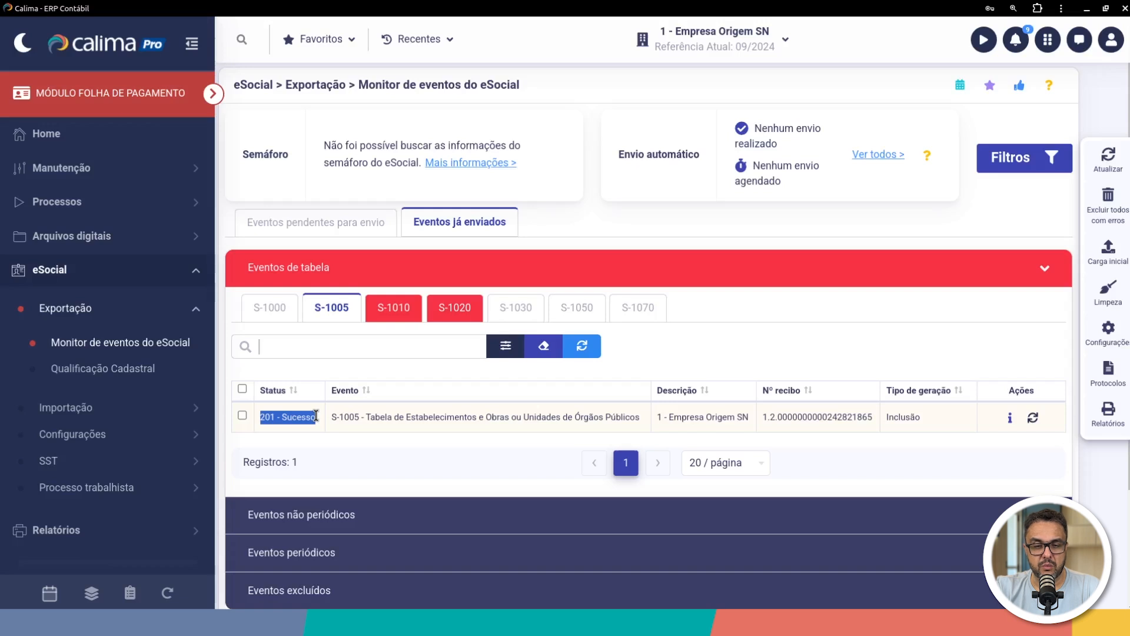
{"action": "left_click_drag", "start_coordinate": [317, 416], "coordinate": [574, 434]}
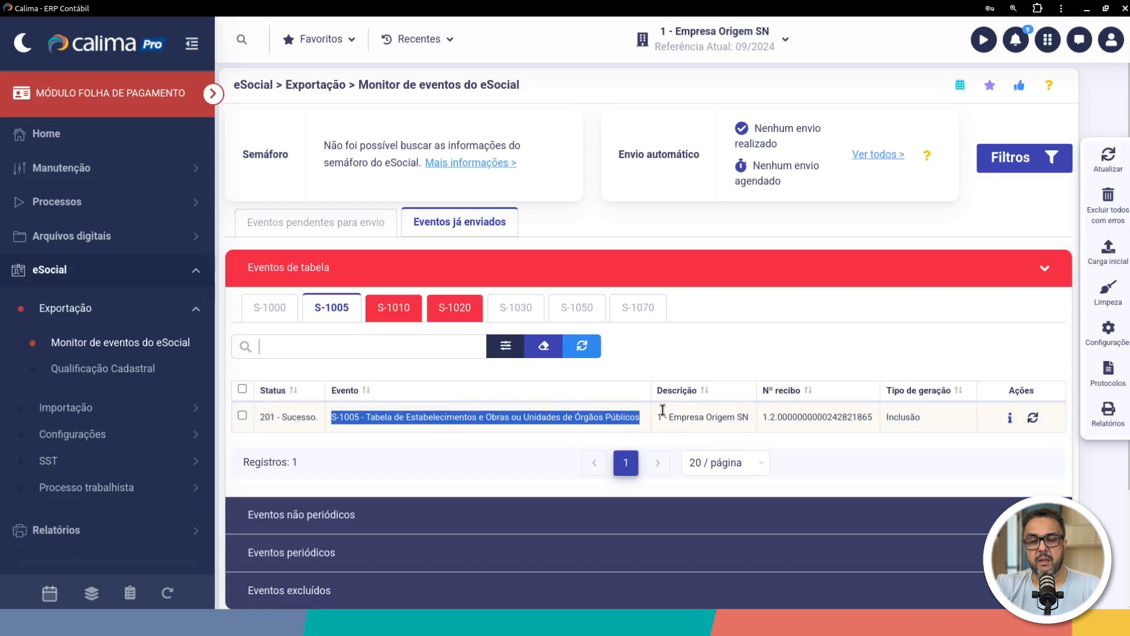
{"action": "left_click_drag", "start_coordinate": [657, 417], "coordinate": [741, 420]}
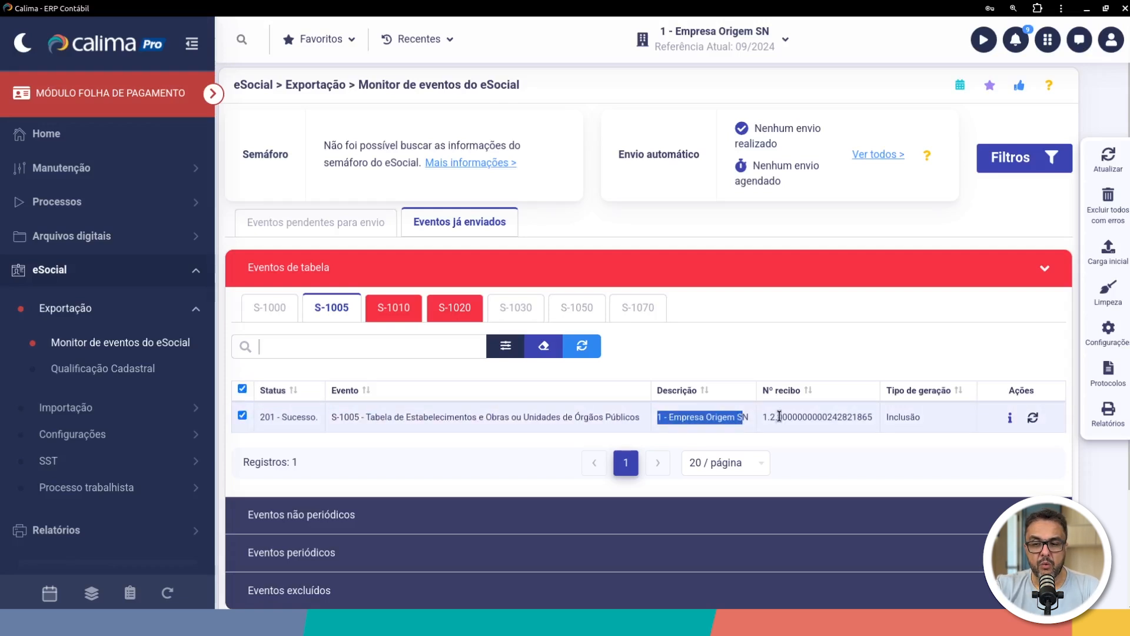
{"action": "left_click_drag", "start_coordinate": [763, 418], "coordinate": [881, 418]}
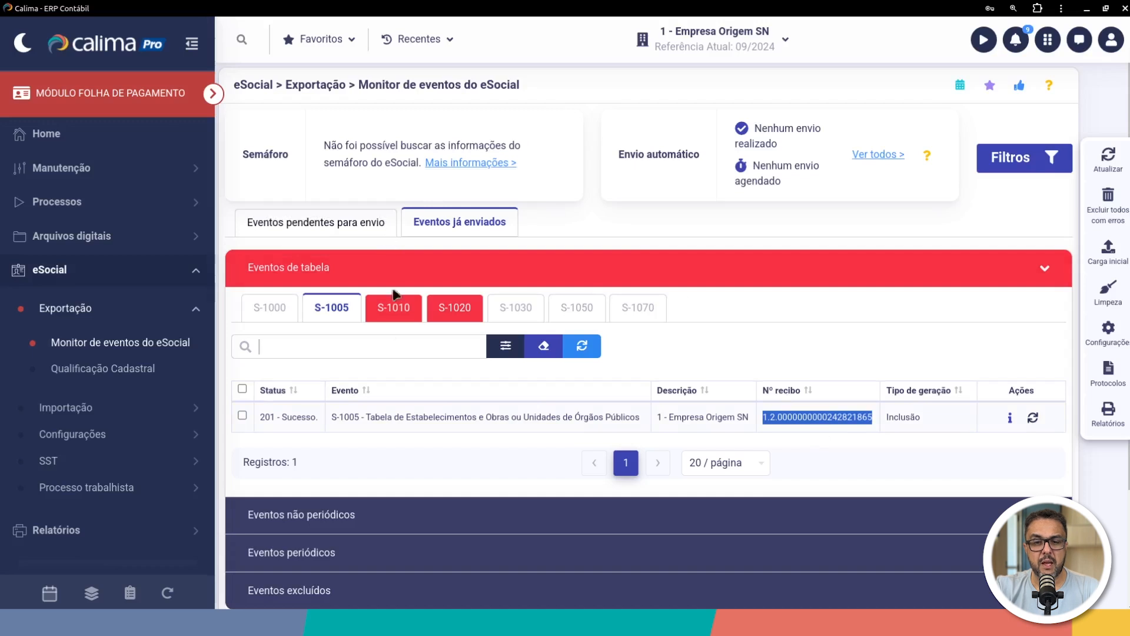
- Open the sent S-1010 events and check the descriptions of the first five rubricas in the list
{"action": "left_click", "coordinate": [393, 309]}
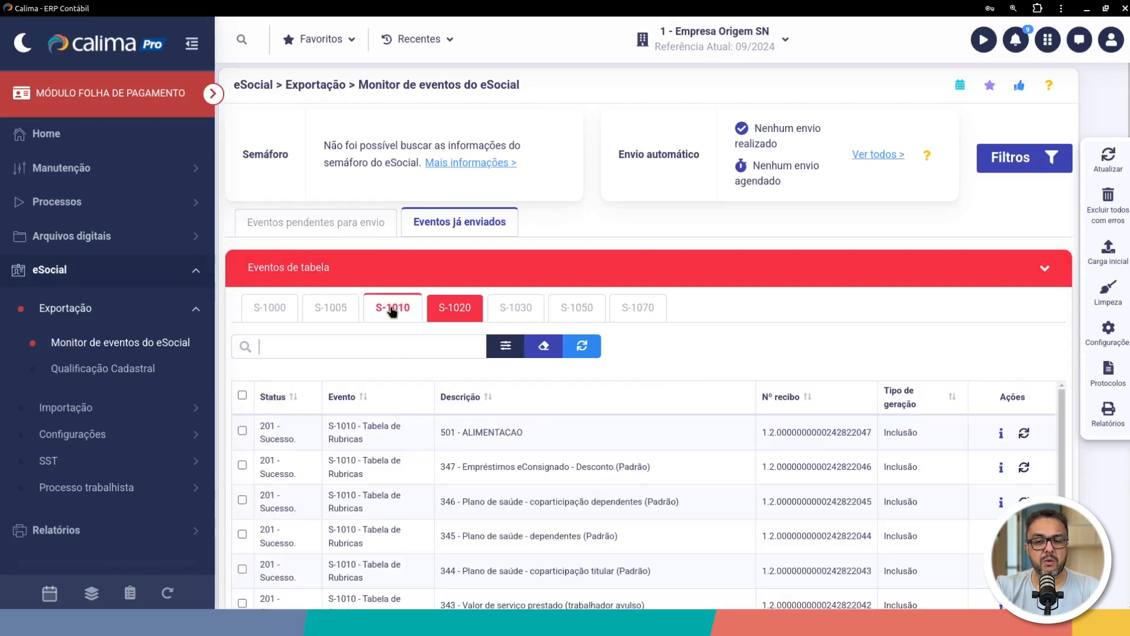
{"action": "scroll", "coordinate": [1111, 490], "scroll_direction": "down", "scroll_amount": 1}
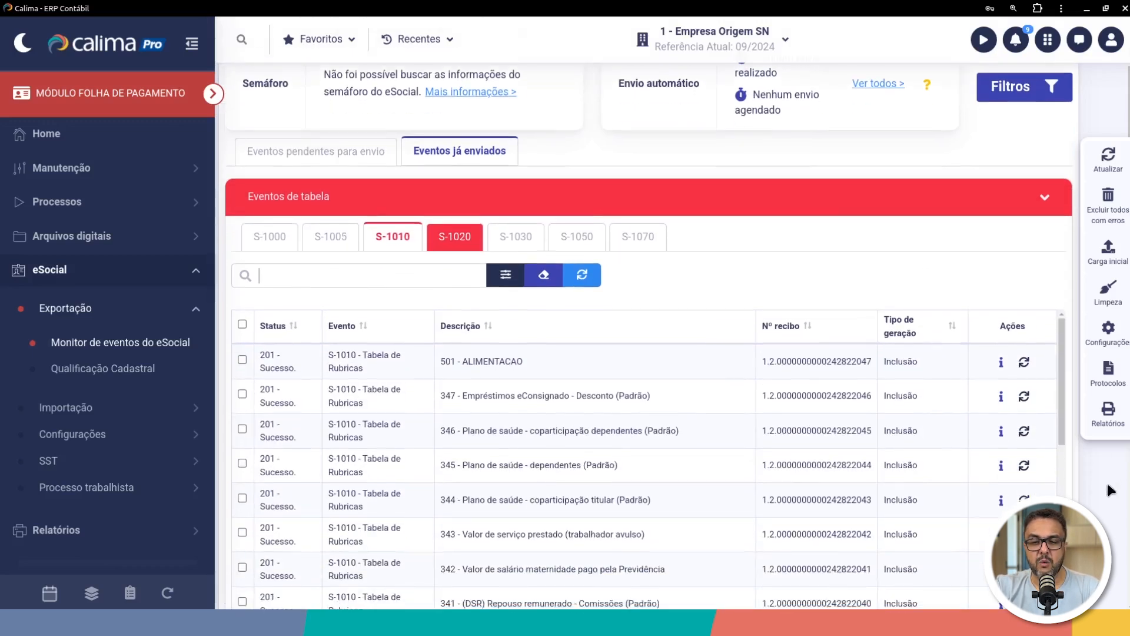
{"action": "scroll", "coordinate": [1111, 490], "scroll_direction": "down", "scroll_amount": 2}
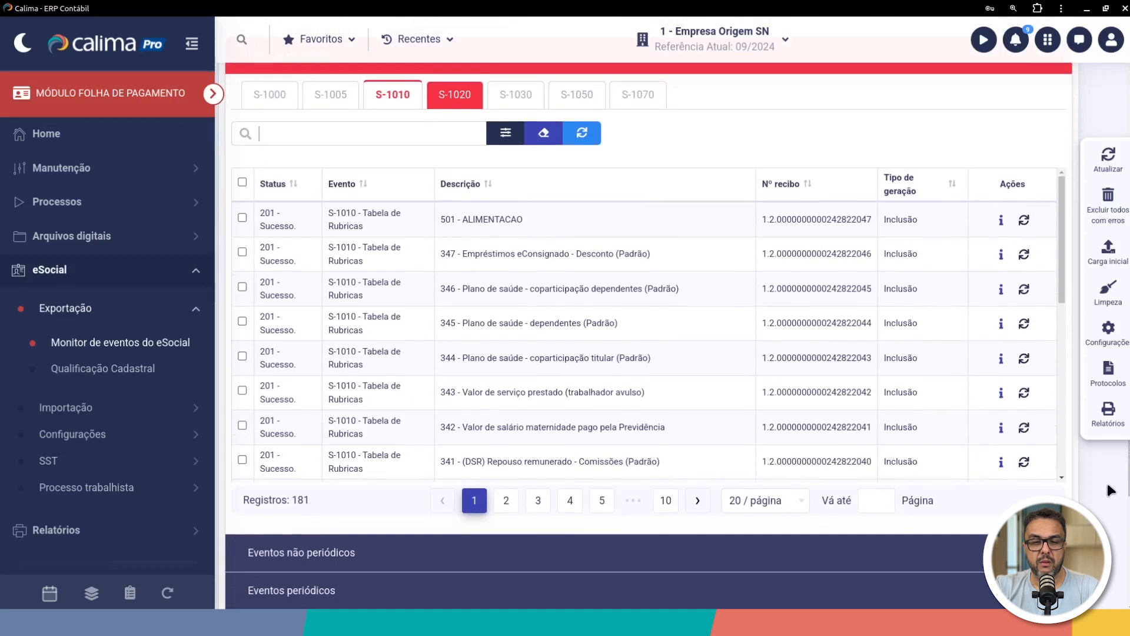
{"action": "scroll", "coordinate": [1089, 488], "scroll_direction": "up", "scroll_amount": 2}
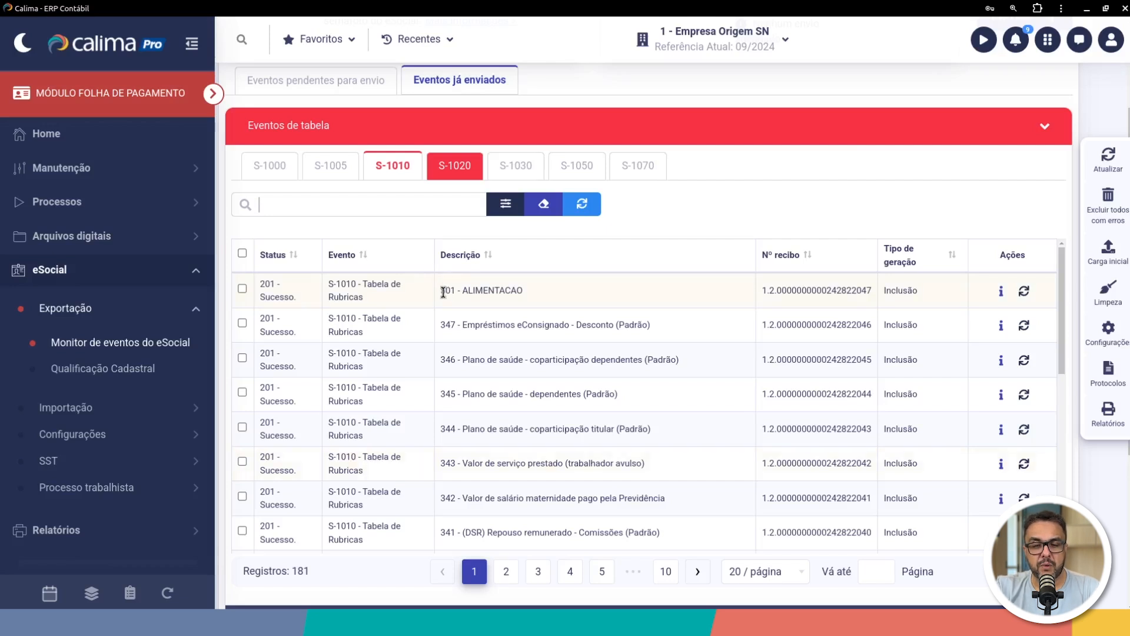
{"action": "left_click_drag", "start_coordinate": [440, 289], "coordinate": [502, 289]}
{"action": "left_click_drag", "start_coordinate": [442, 325], "coordinate": [492, 359]}
{"action": "left_click_drag", "start_coordinate": [440, 394], "coordinate": [512, 394]}
{"action": "left_click_drag", "start_coordinate": [441, 429], "coordinate": [497, 431]}
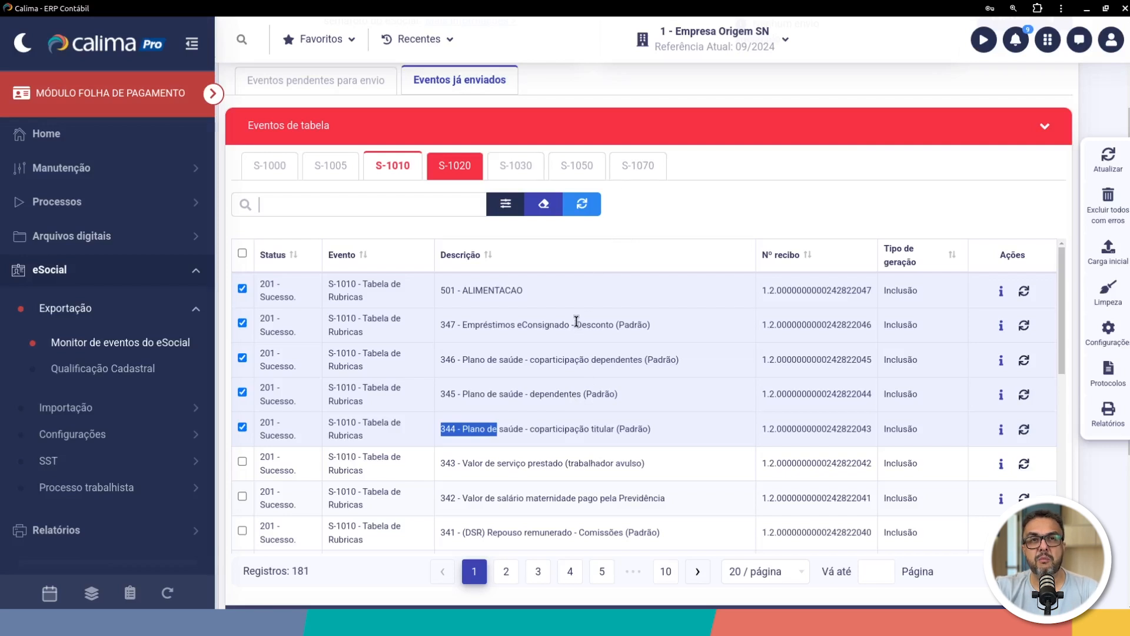
- Sort the S-1010 list by event and clear the selection of all its rows
{"action": "left_click", "coordinate": [404, 254]}
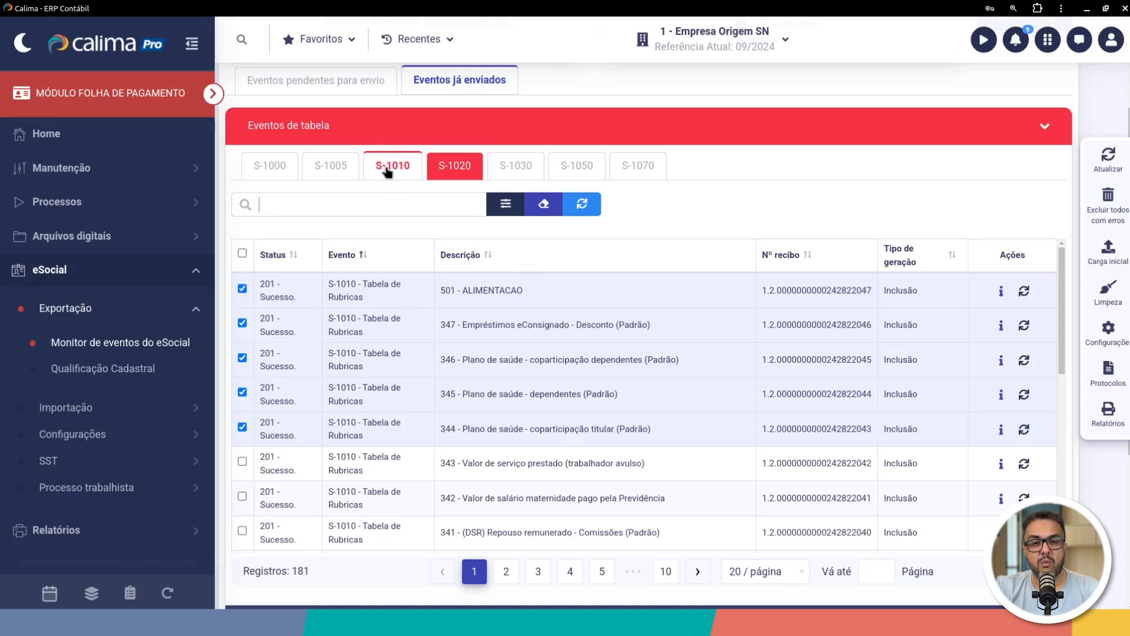
{"action": "left_click", "coordinate": [242, 254]}
{"action": "left_click", "coordinate": [242, 254]}
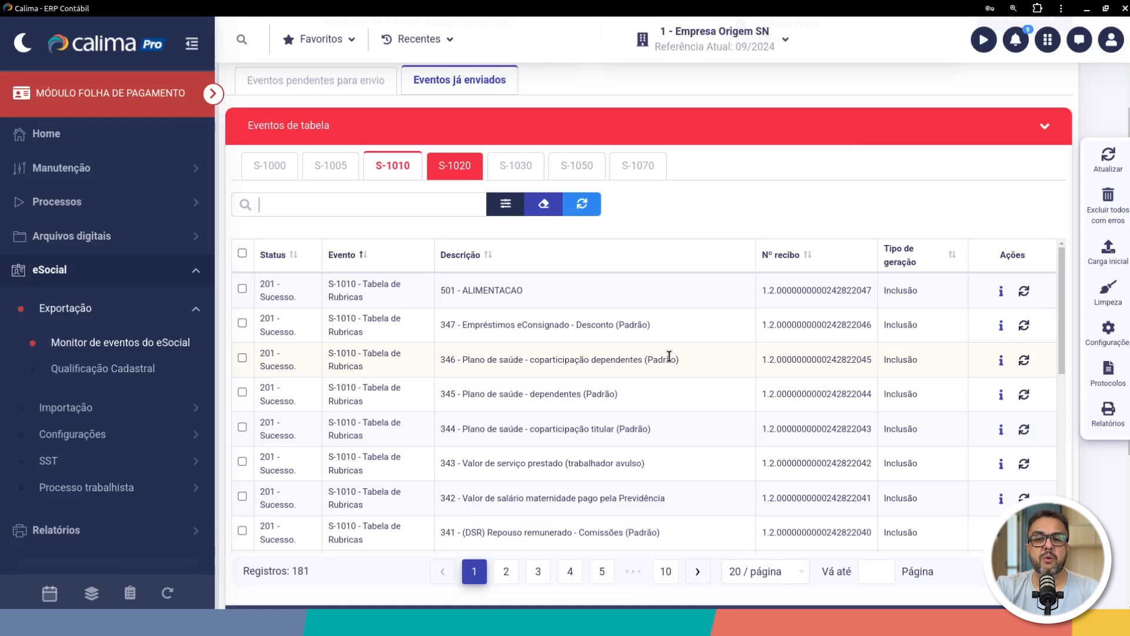
- Check the status of the sent S-1020 event of Empresa Origem SN and open its occurrence details
{"action": "left_click", "coordinate": [452, 171]}
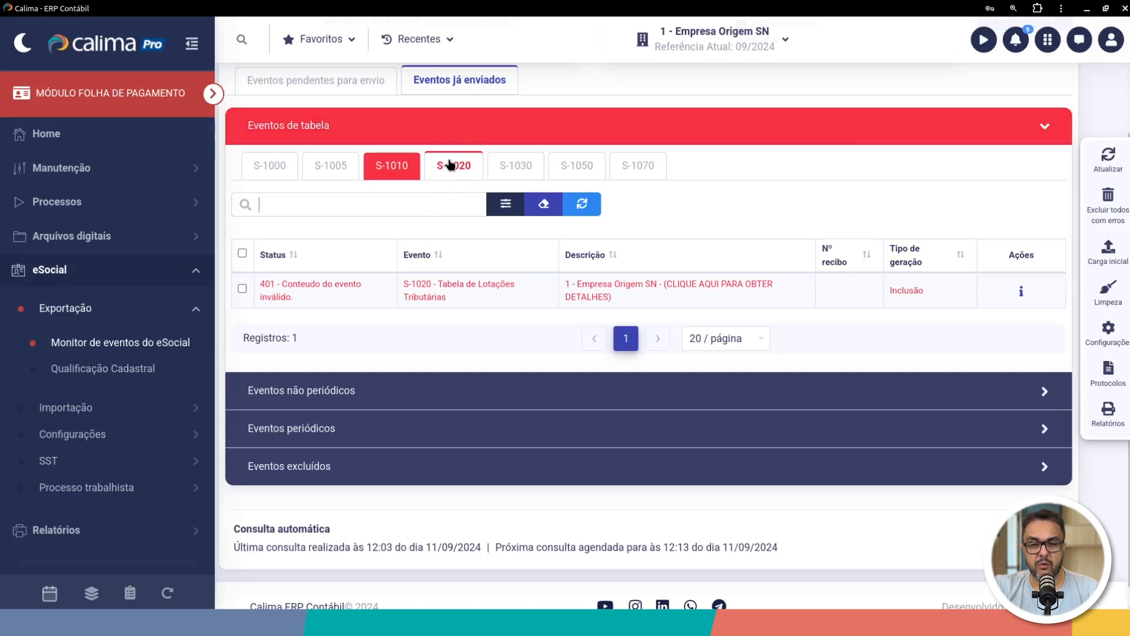
{"action": "left_click_drag", "start_coordinate": [266, 284], "coordinate": [303, 304]}
{"action": "left_click", "coordinate": [269, 288]}
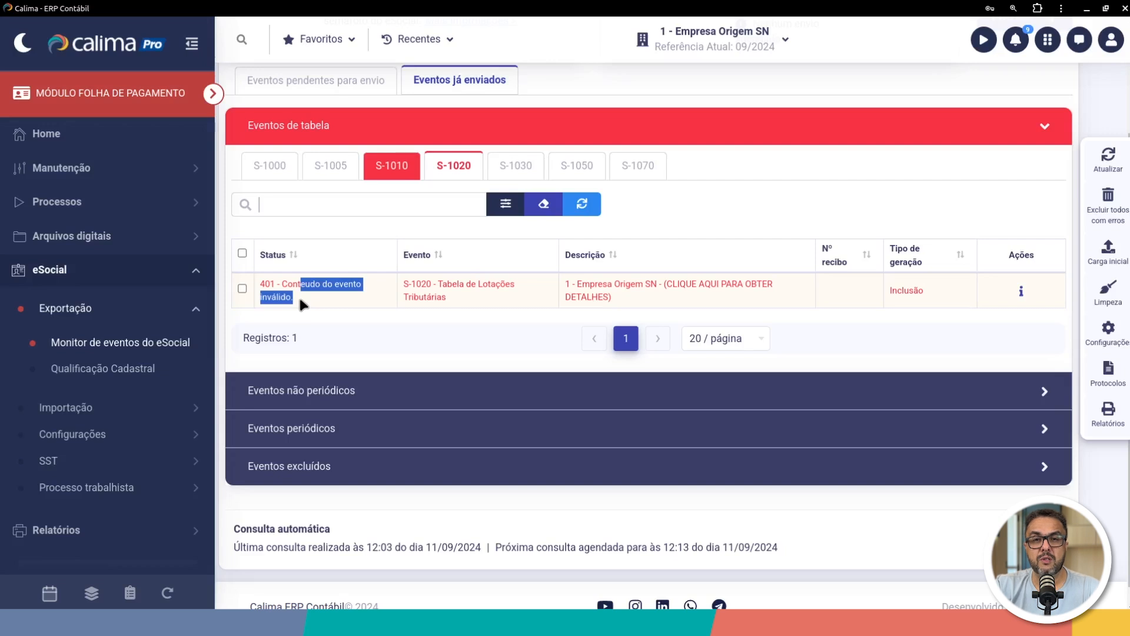
{"action": "left_click", "coordinate": [314, 259]}
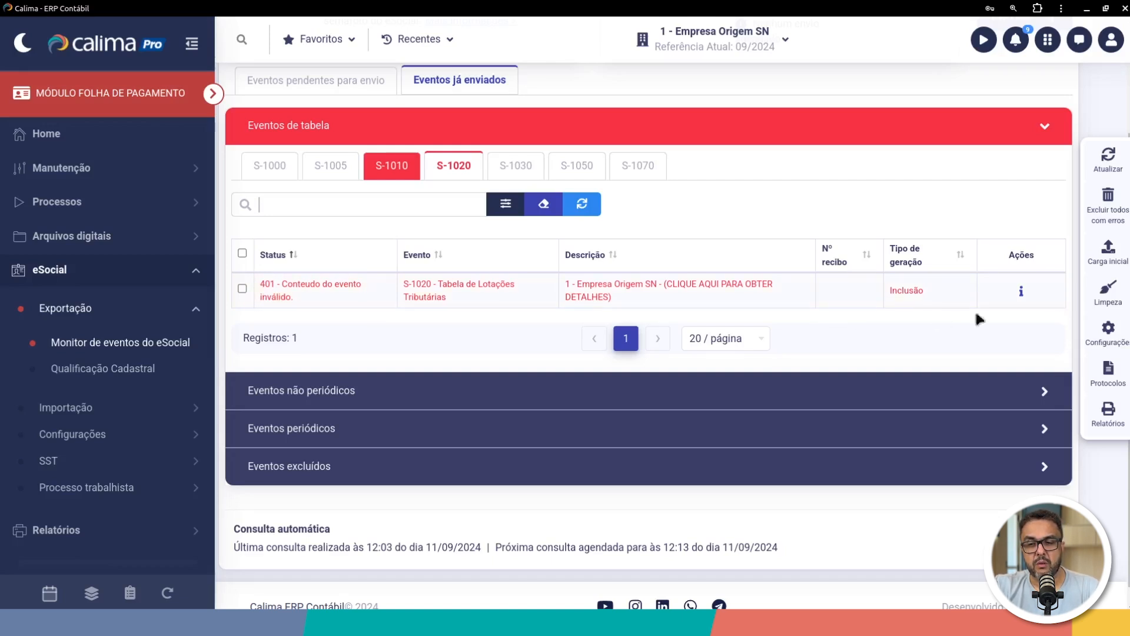
{"action": "left_click_drag", "start_coordinate": [1009, 255], "coordinate": [1031, 259]}
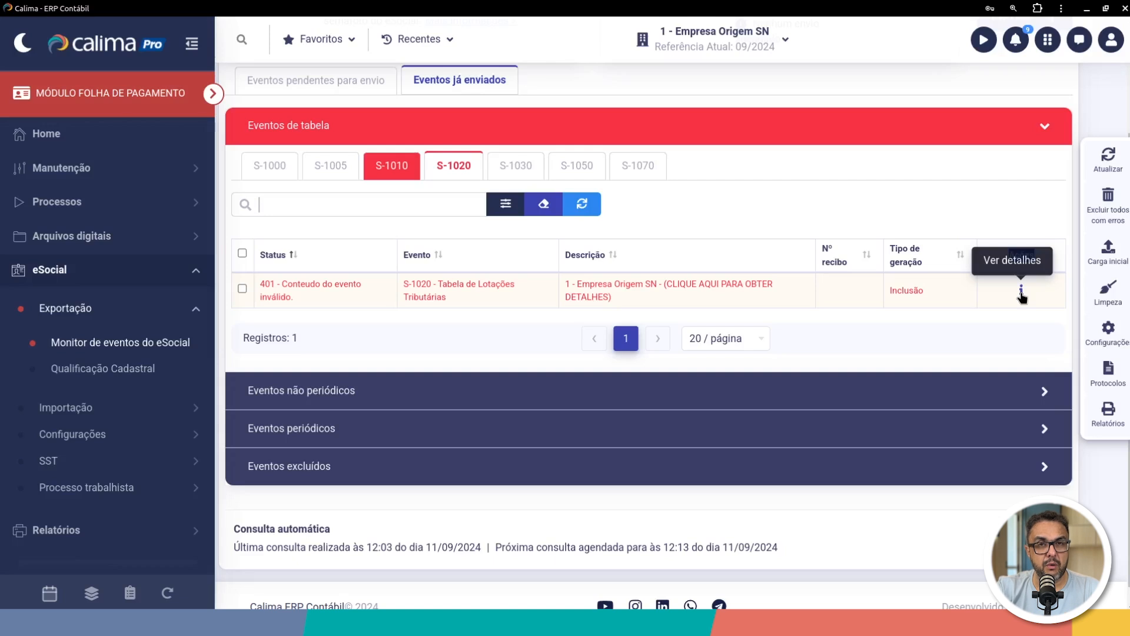
{"action": "left_click", "coordinate": [305, 290]}
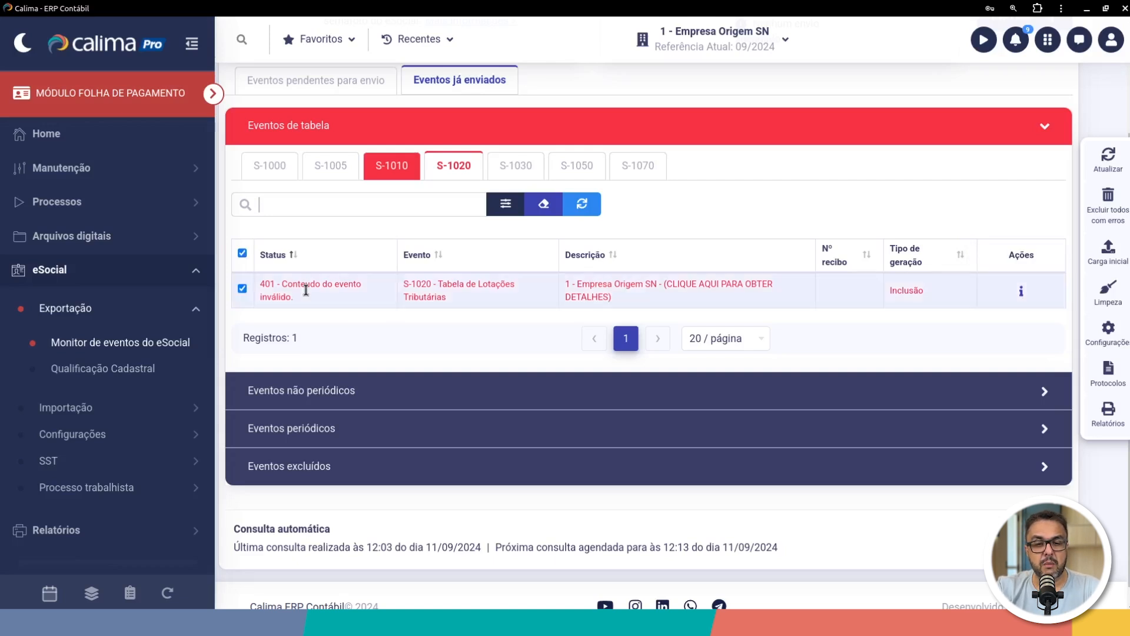
{"action": "left_click", "coordinate": [610, 288]}
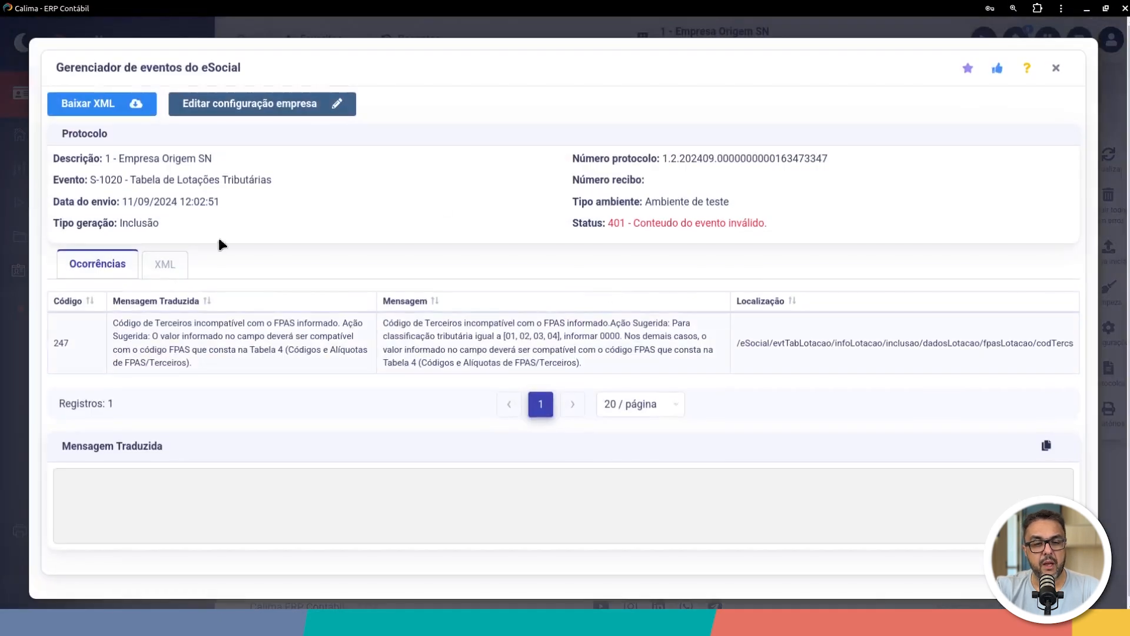
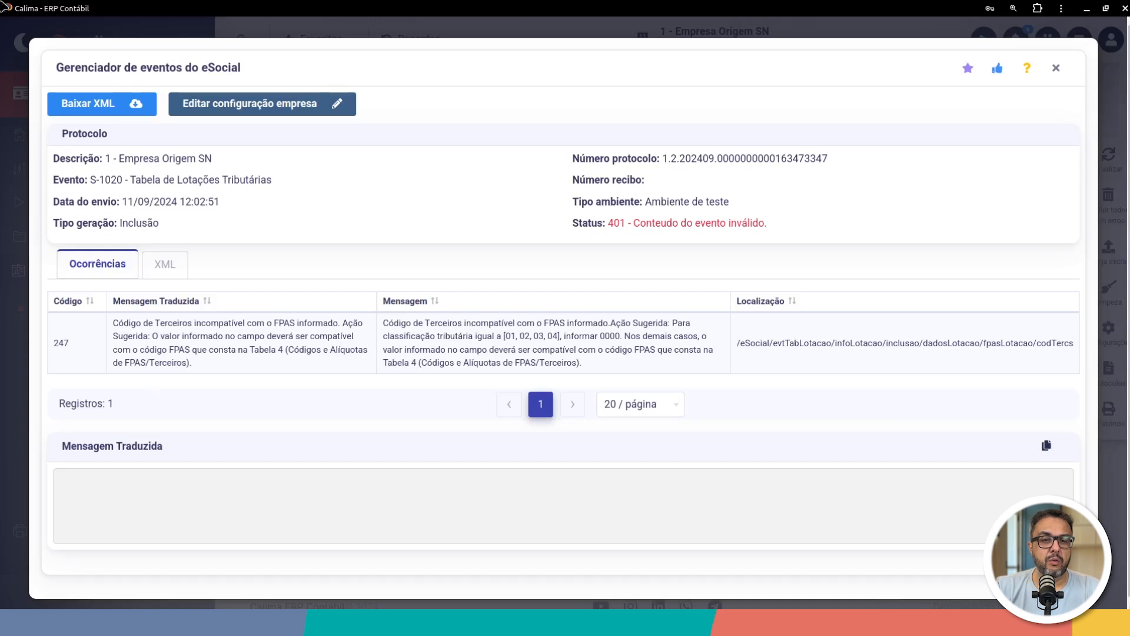
{"action": "left_click_drag", "start_coordinate": [53, 69], "coordinate": [291, 69]}
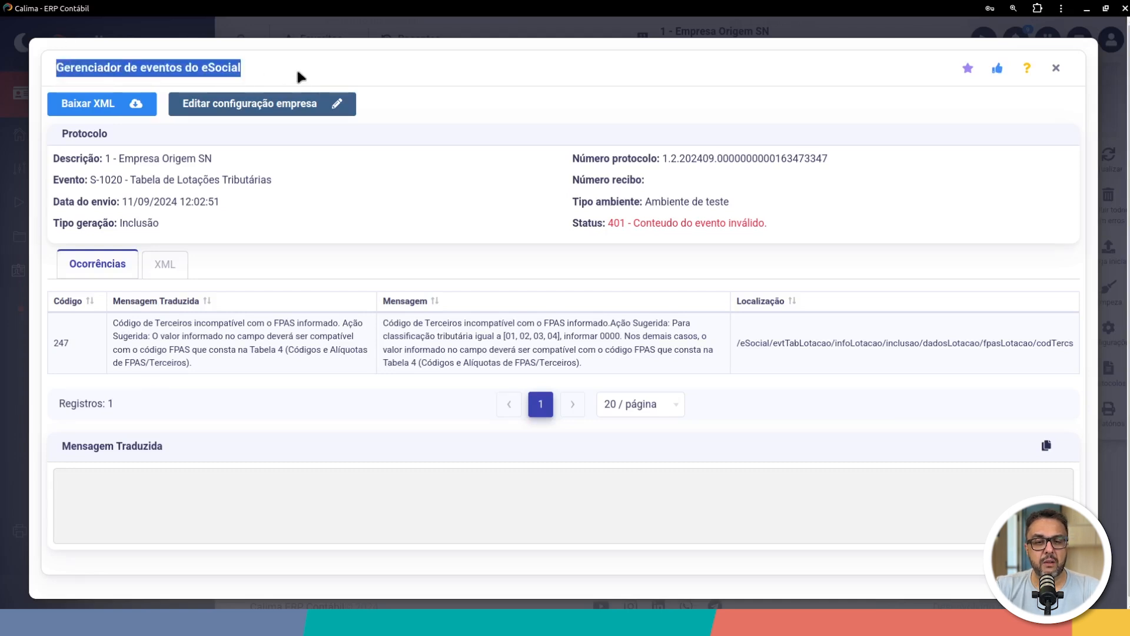
- Open the company configuration from the event details and check the Código FPAS in the general GPS settings
{"action": "left_click", "coordinate": [259, 110]}
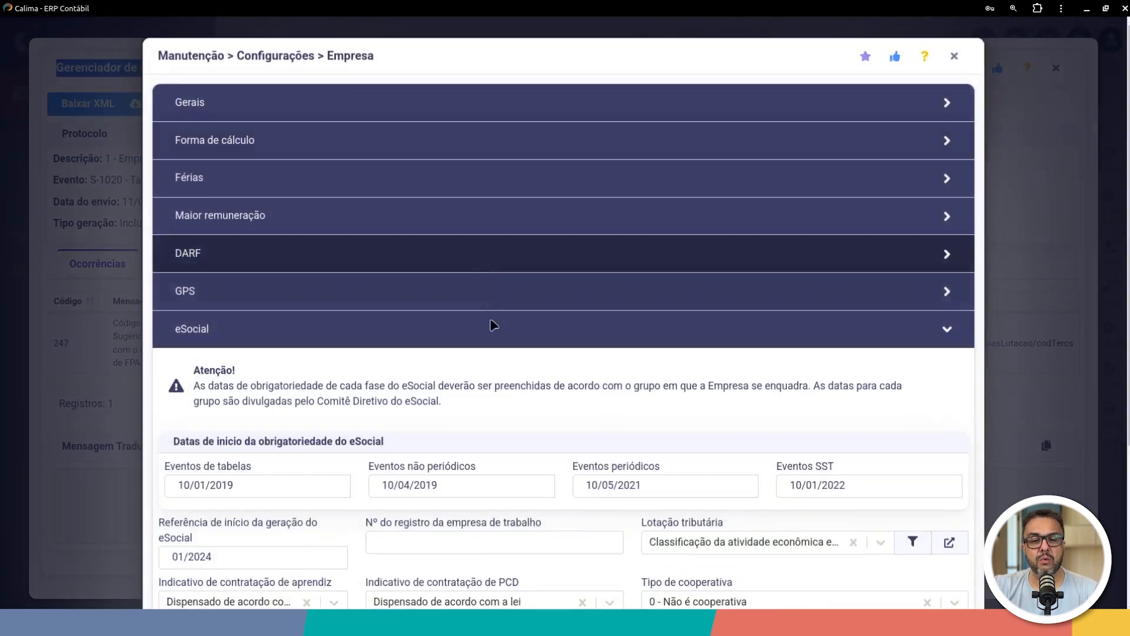
{"action": "left_click", "coordinate": [216, 339]}
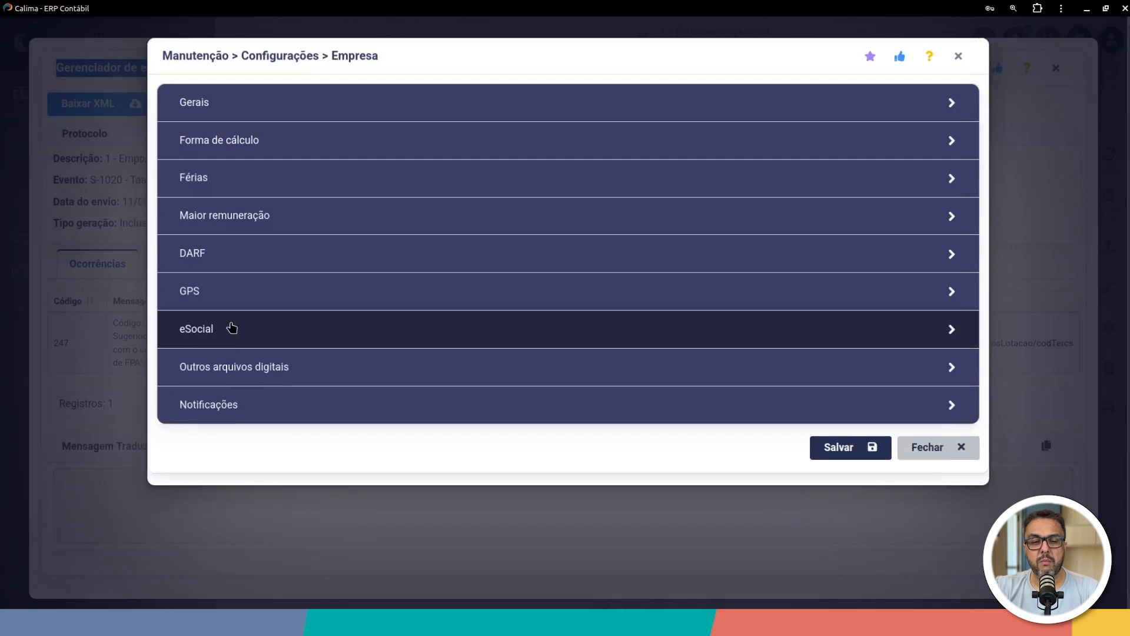
{"action": "left_click", "coordinate": [208, 292]}
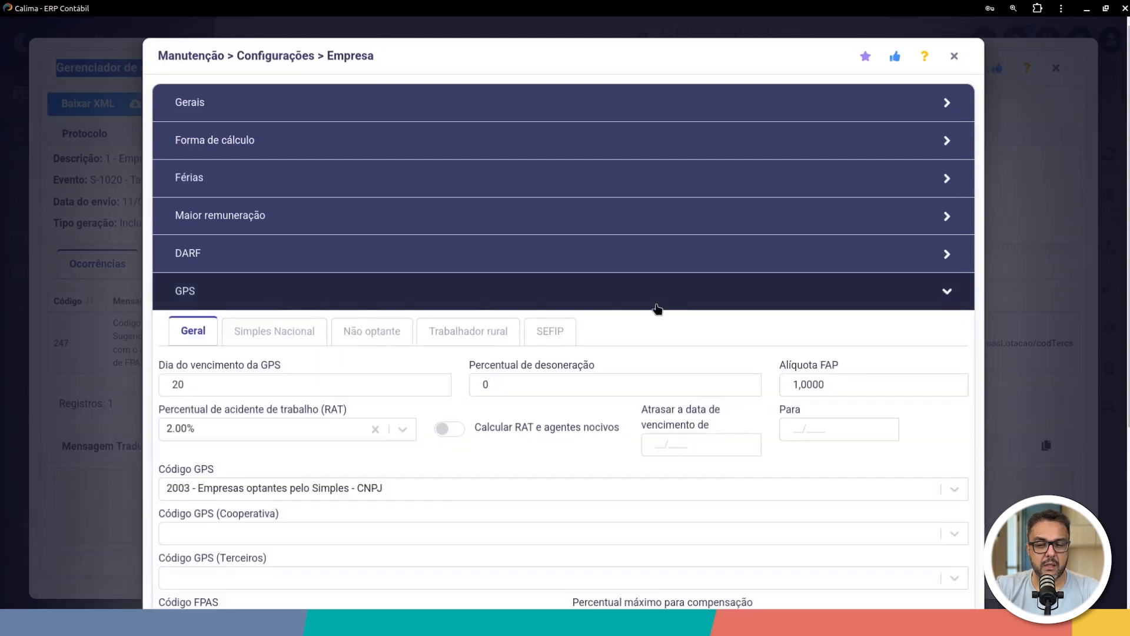
{"action": "scroll", "coordinate": [648, 332], "scroll_direction": "down", "scroll_amount": 3}
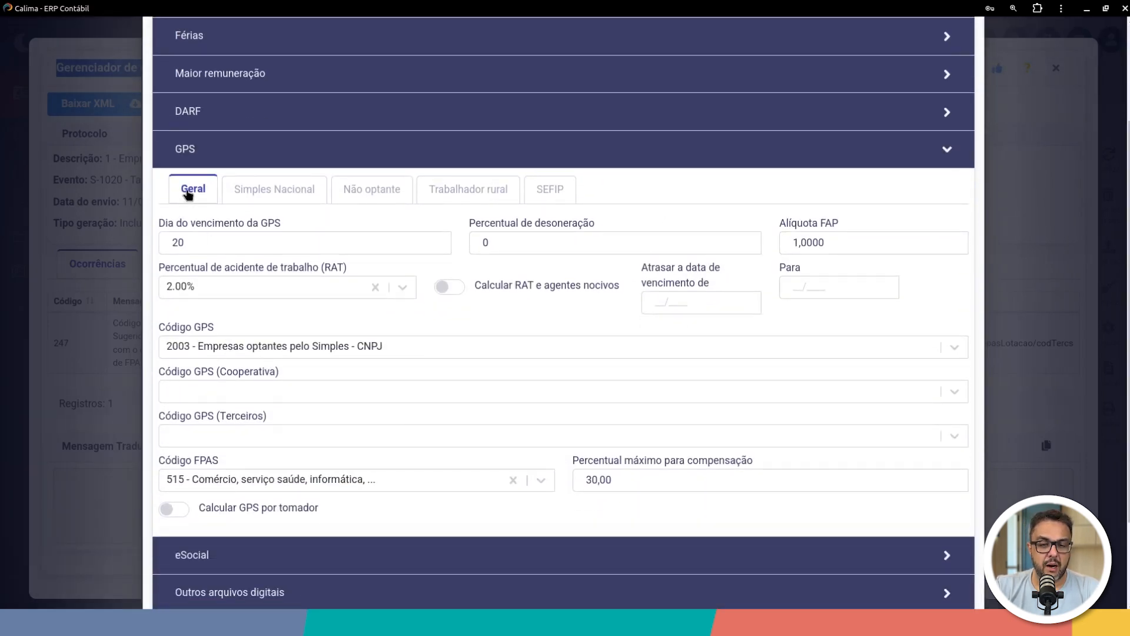
{"action": "left_click_drag", "start_coordinate": [158, 458], "coordinate": [233, 504]}
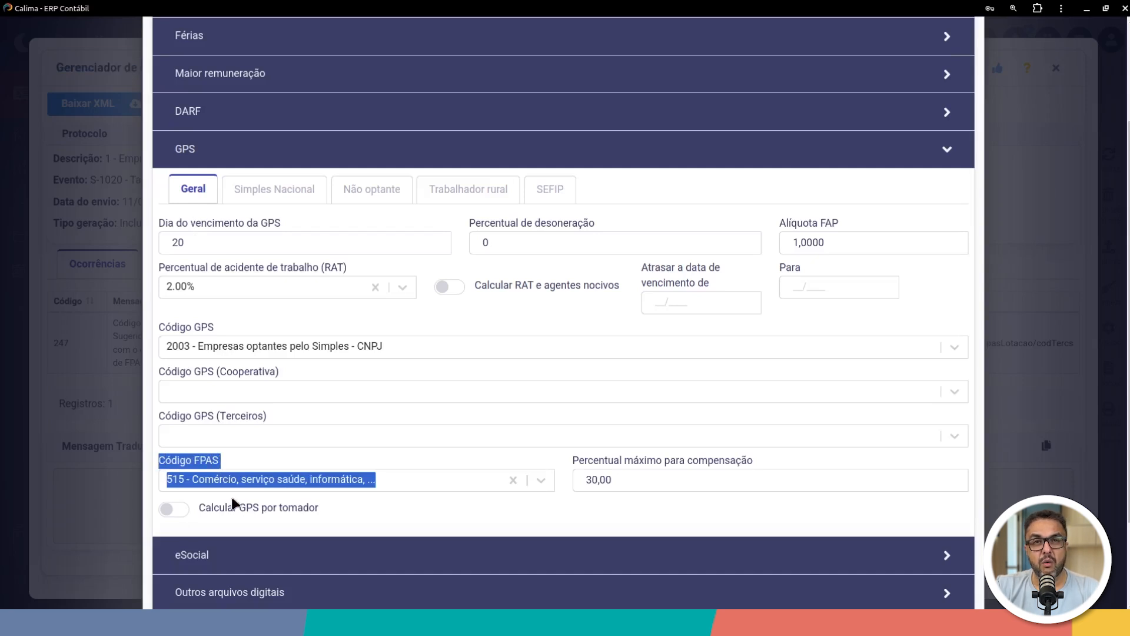
- Check the Código dedução terceiros in the Não optante GPS settings, and close the configuration and the event details without saving
{"action": "left_click", "coordinate": [373, 195]}
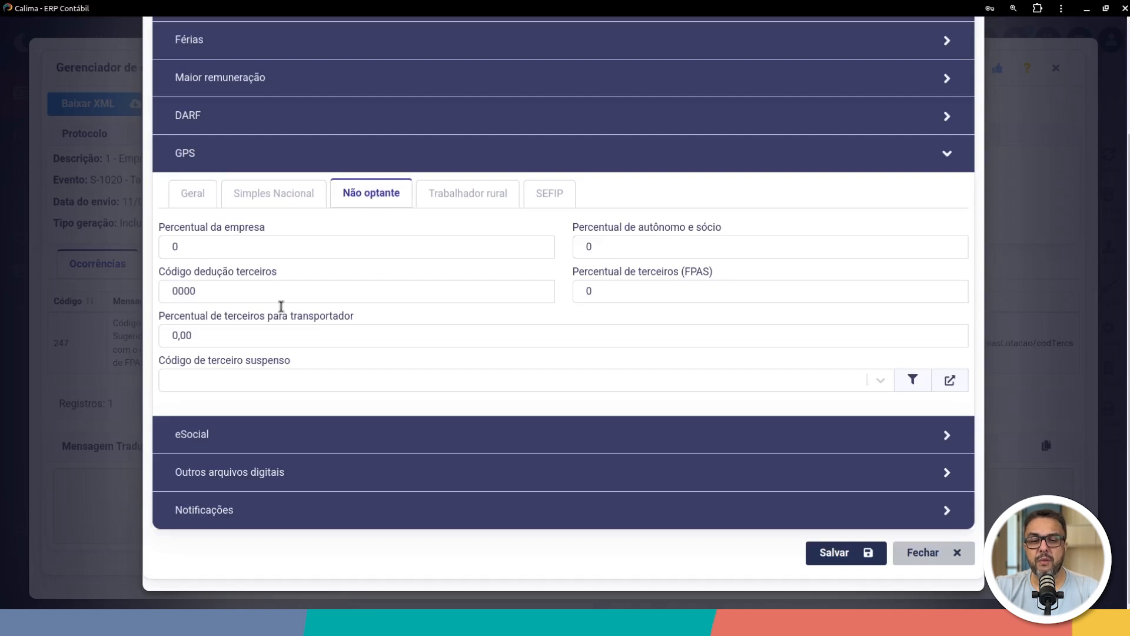
{"action": "left_click_drag", "start_coordinate": [238, 291], "coordinate": [166, 285]}
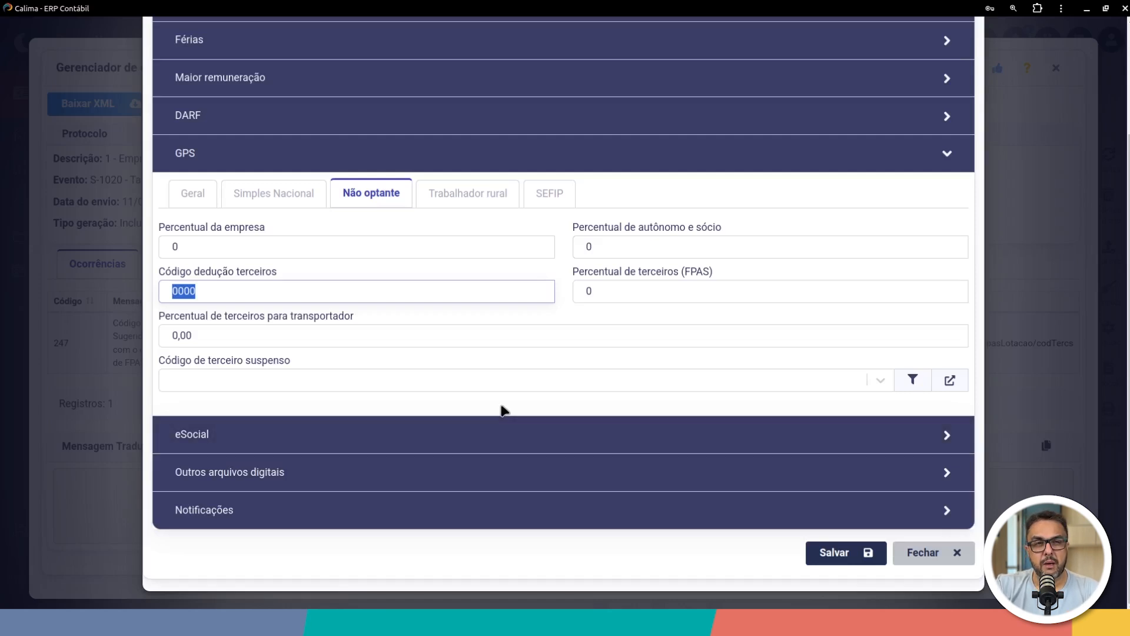
{"action": "left_click", "coordinate": [948, 552]}
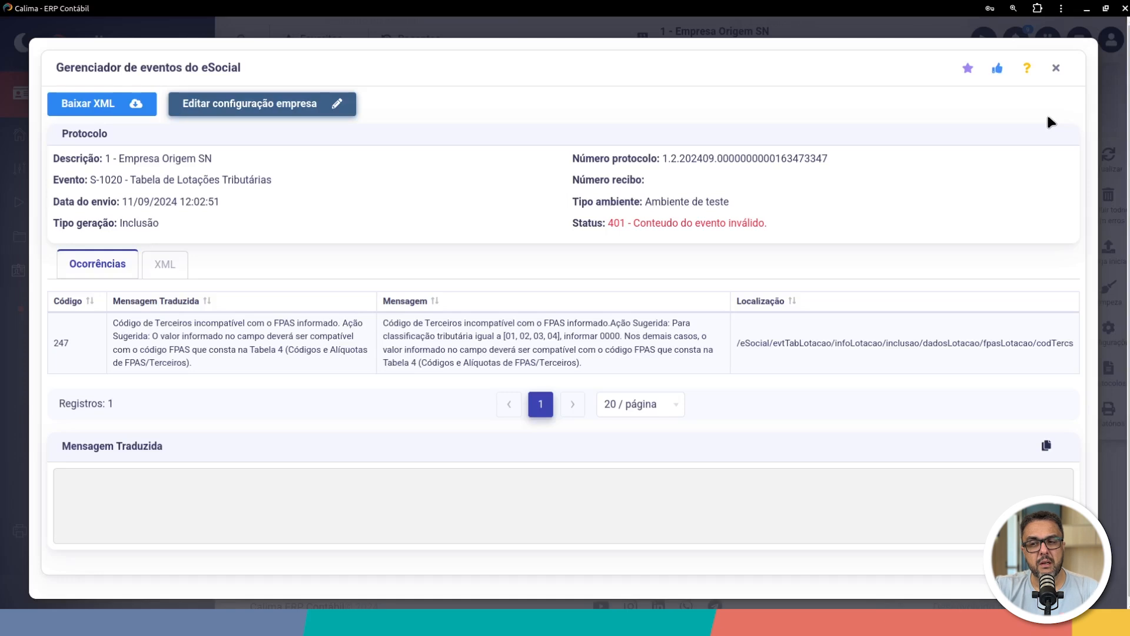
{"action": "left_click", "coordinate": [1057, 67]}
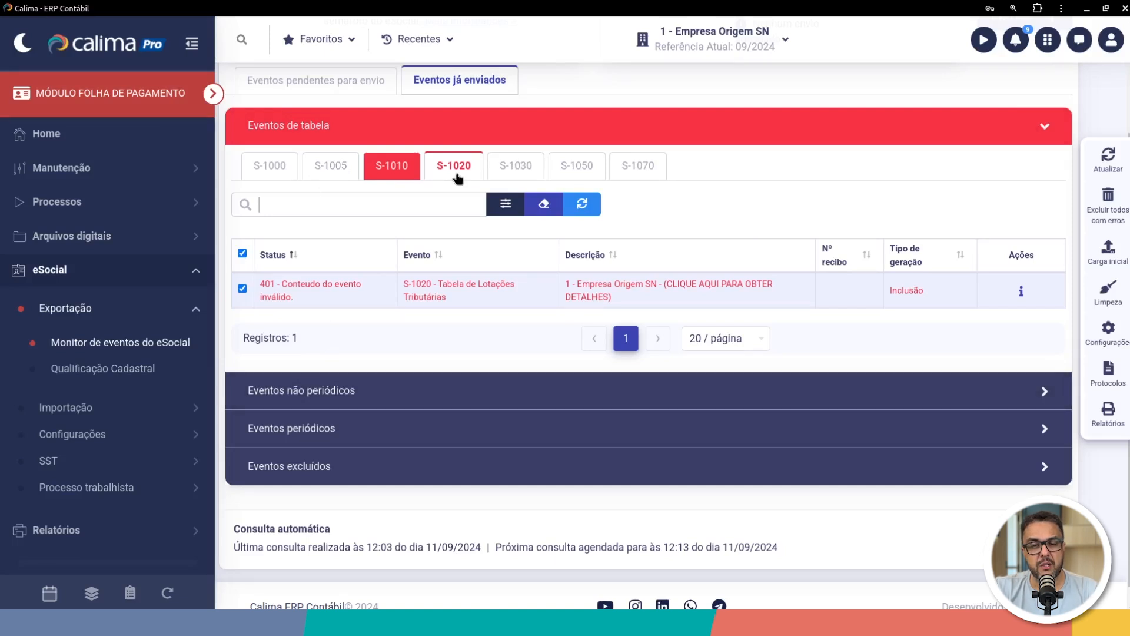
- Filter the sent S-1010 events with the Exibição option Somente com erro
{"action": "left_click", "coordinate": [385, 172]}
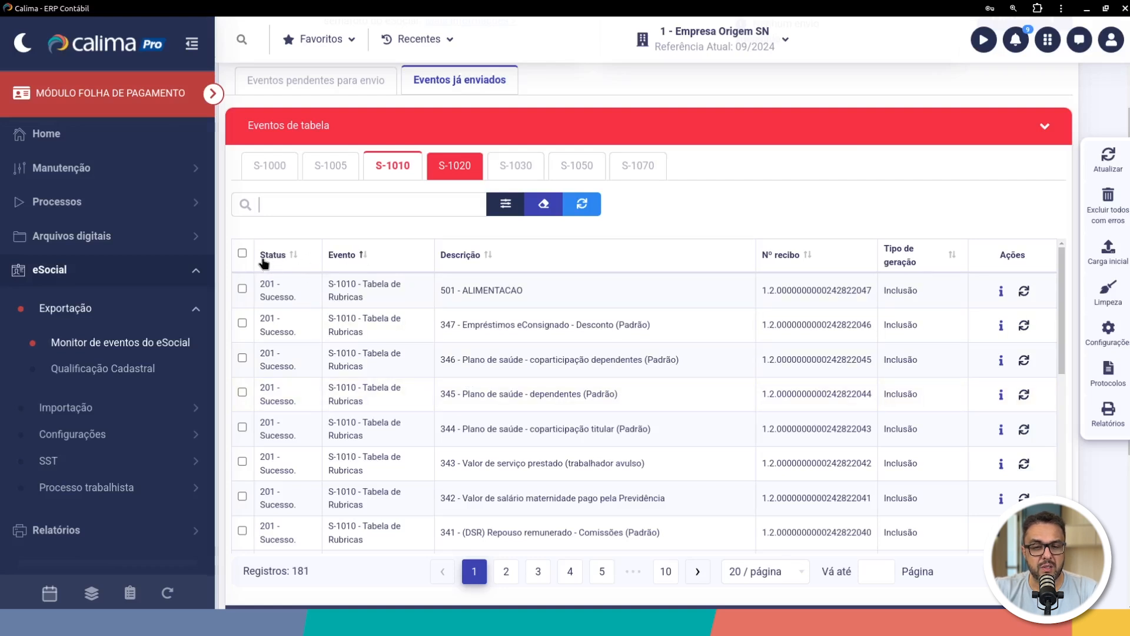
{"action": "scroll", "coordinate": [991, 294], "scroll_direction": "up", "scroll_amount": 3}
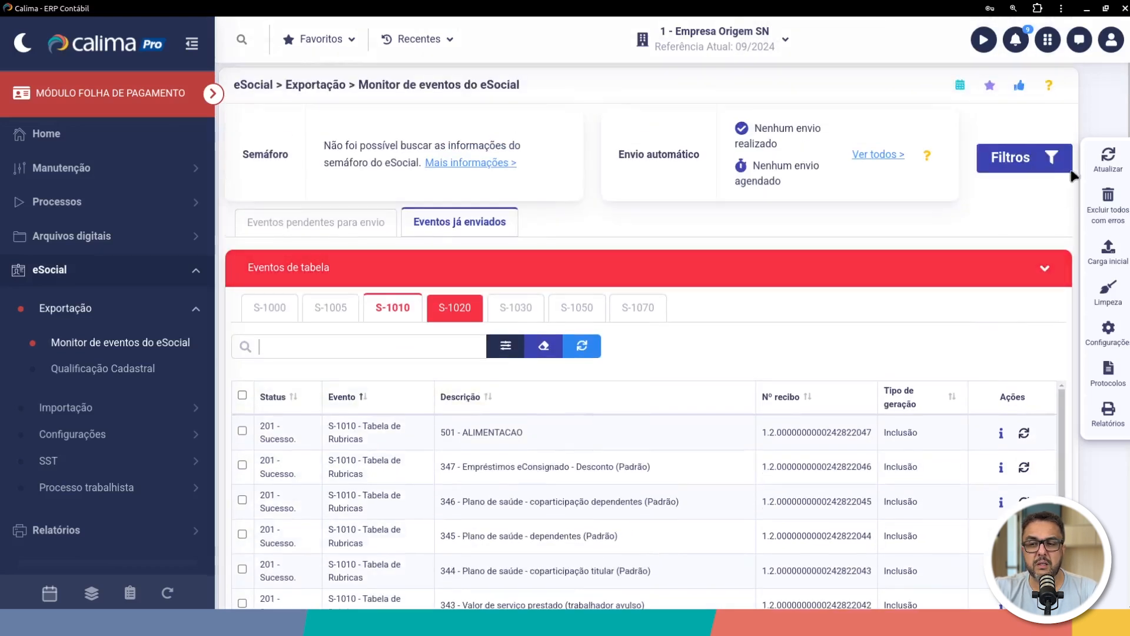
{"action": "left_click", "coordinate": [1040, 167]}
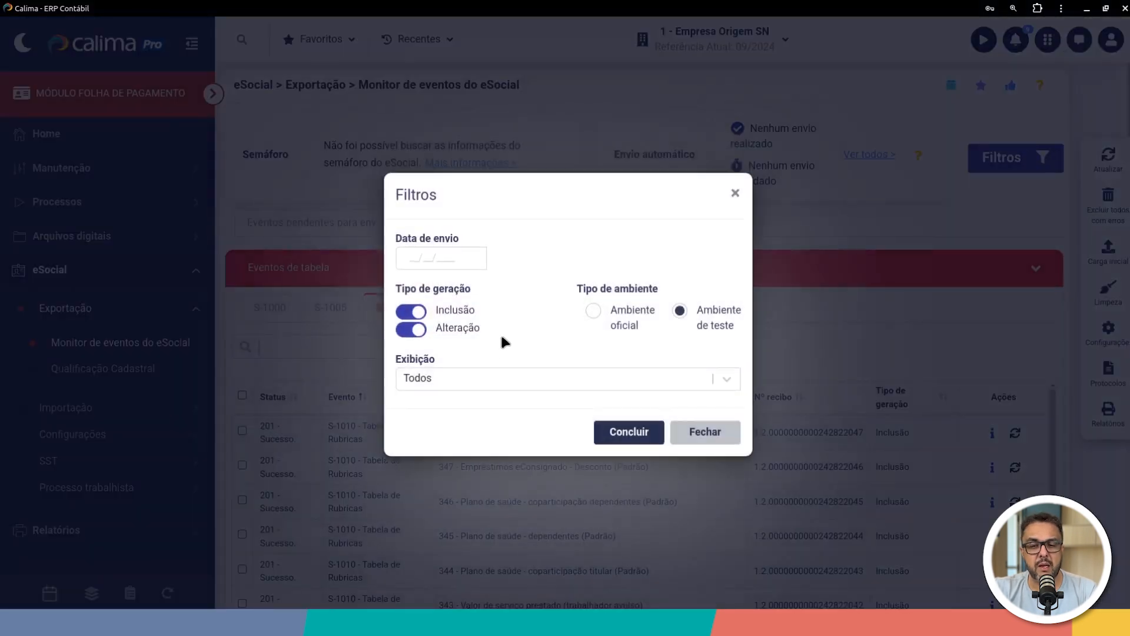
{"action": "left_click", "coordinate": [441, 377]}
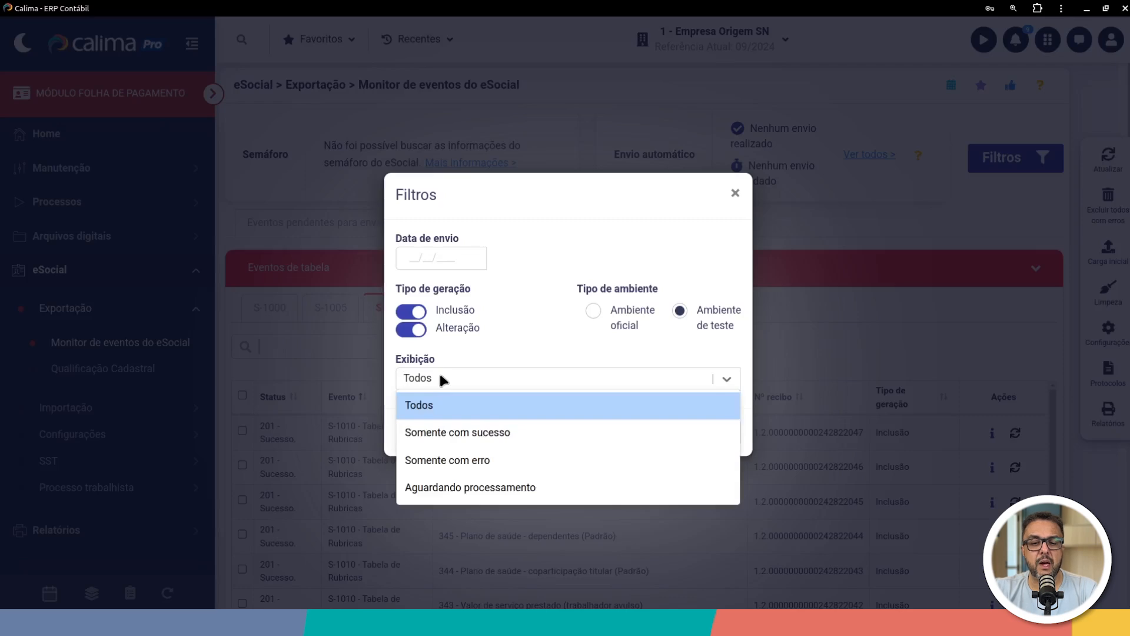
{"action": "left_click", "coordinate": [736, 194]}
{"action": "left_click", "coordinate": [1045, 165]}
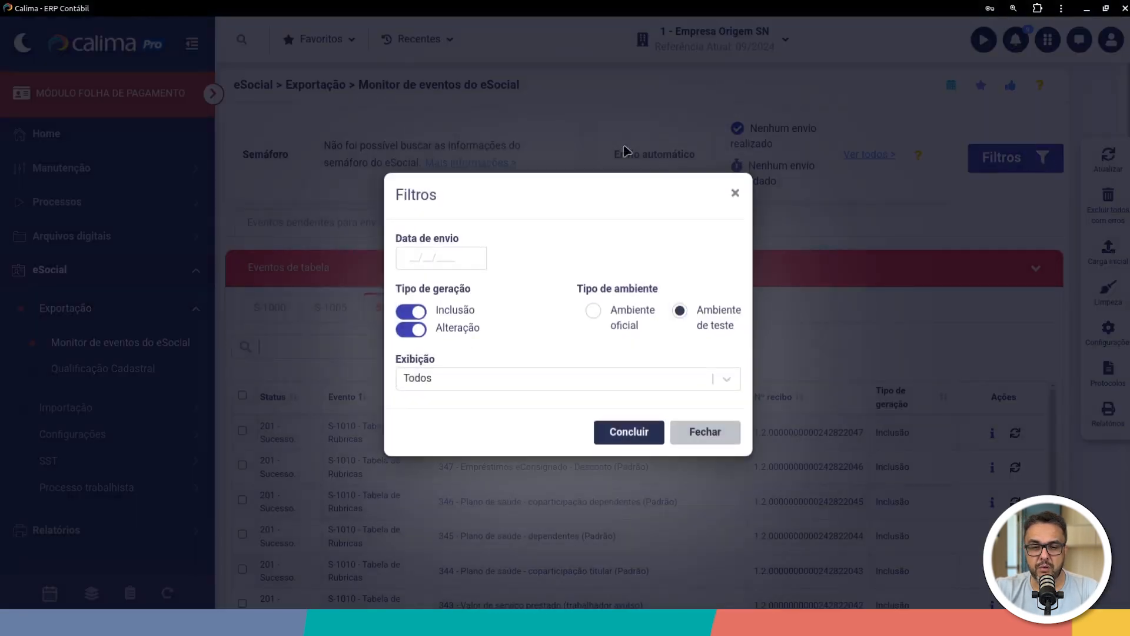
{"action": "left_click", "coordinate": [415, 378]}
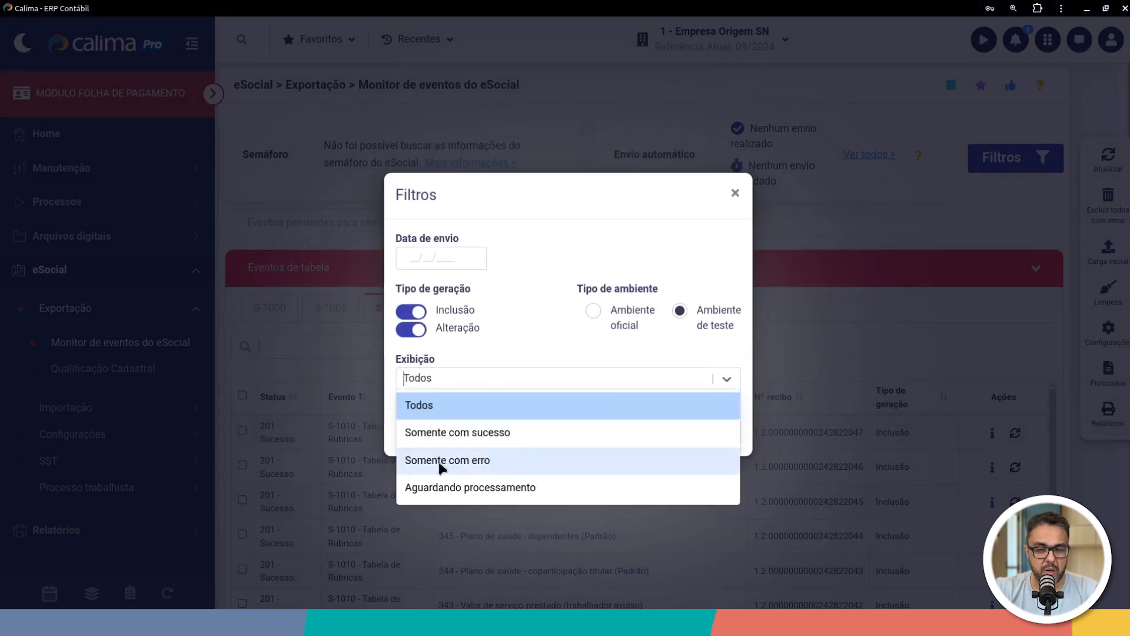
{"action": "left_click", "coordinate": [456, 462]}
{"action": "left_click", "coordinate": [633, 432]}
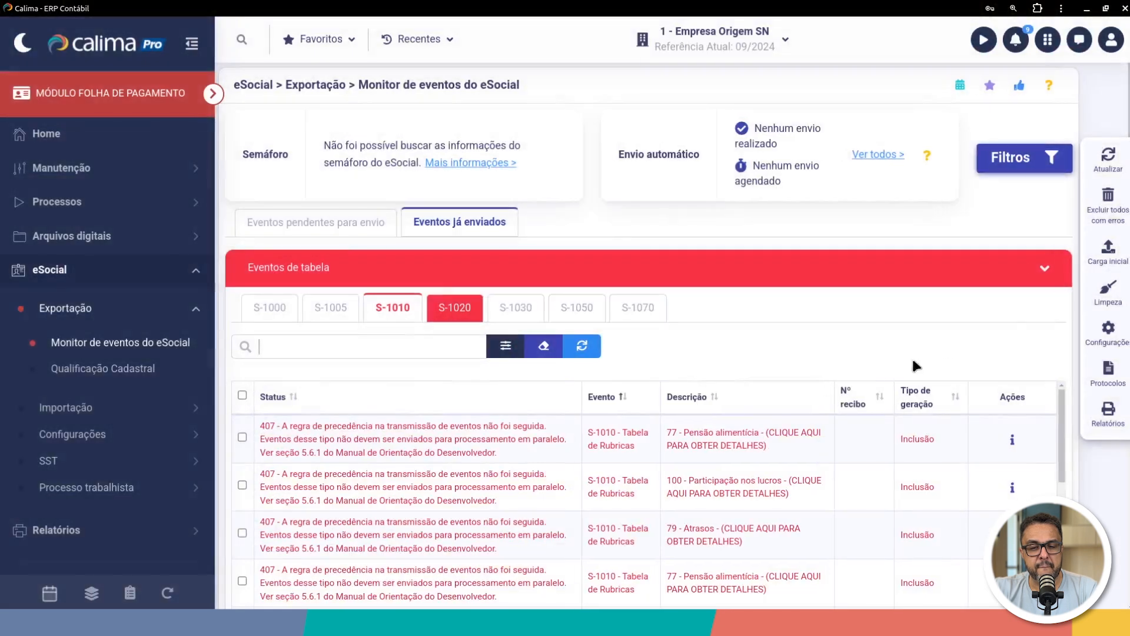
- Examine the error status of the sent S-1010 event 77 - Pensão alimentícia in its event details, and close them
{"action": "scroll", "coordinate": [1090, 492], "scroll_direction": "down", "scroll_amount": 4}
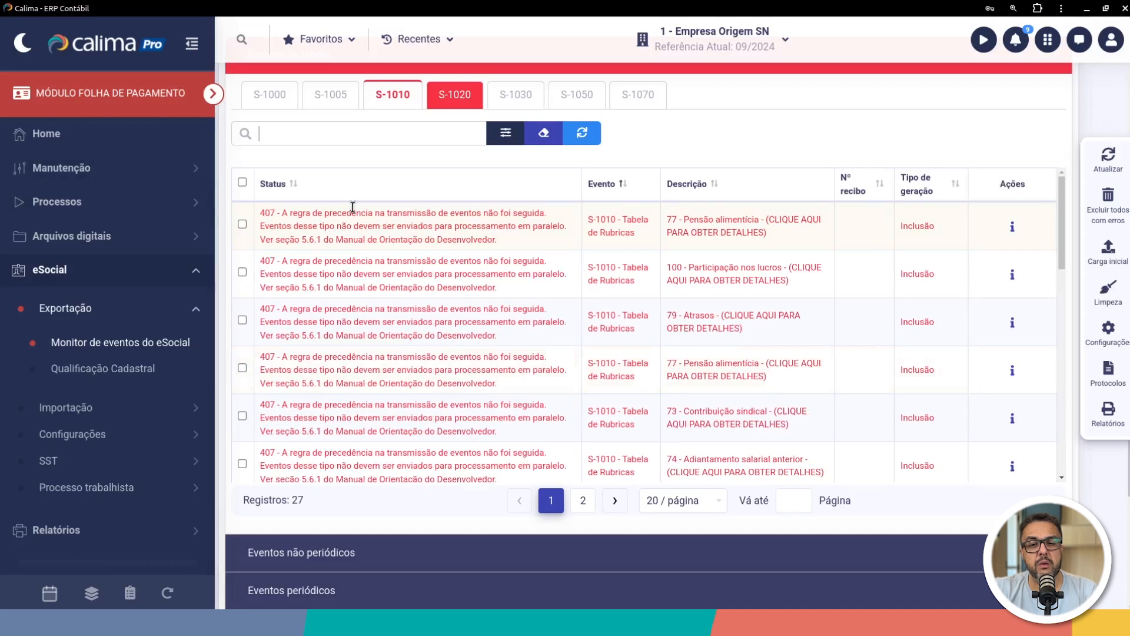
{"action": "left_click_drag", "start_coordinate": [263, 212], "coordinate": [517, 244]}
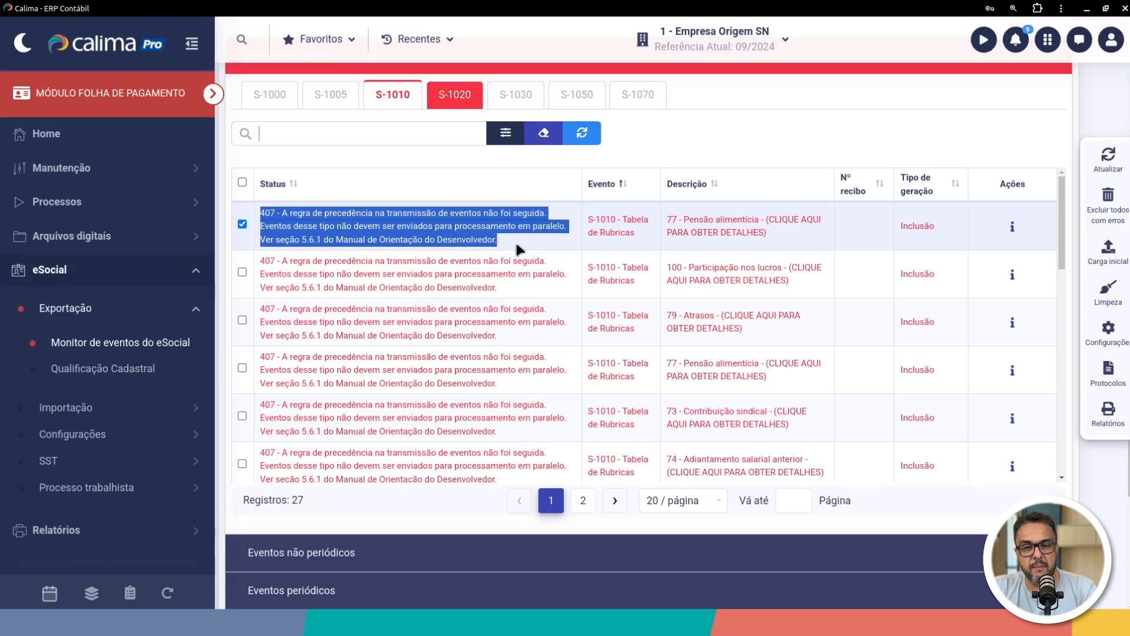
{"action": "double_click", "coordinate": [489, 214]}
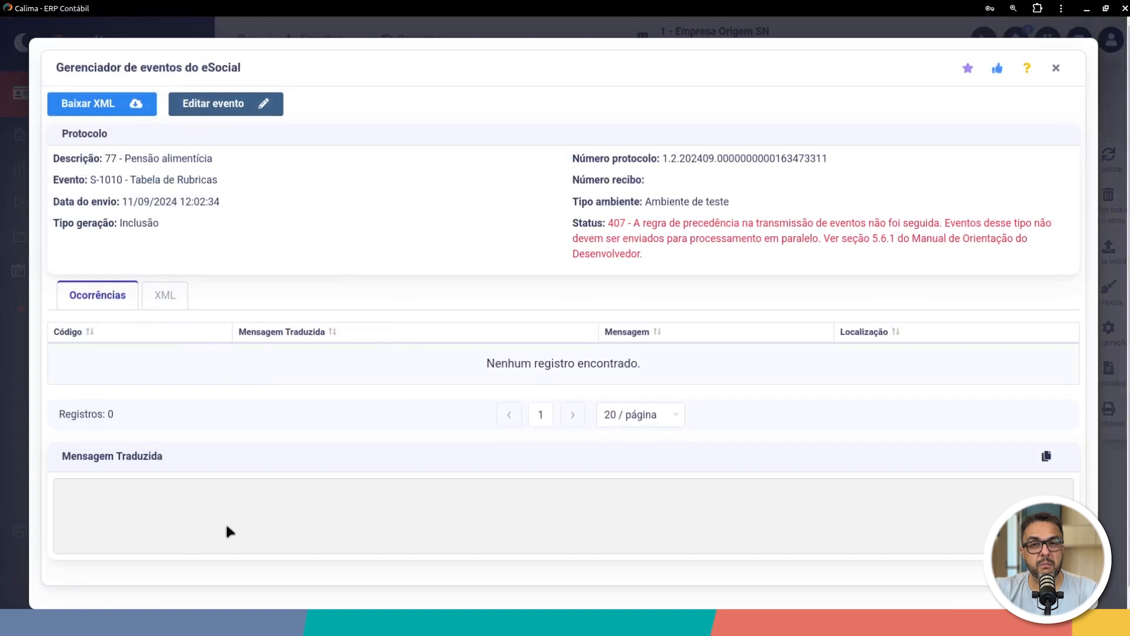
{"action": "left_click_drag", "start_coordinate": [606, 224], "coordinate": [676, 253]}
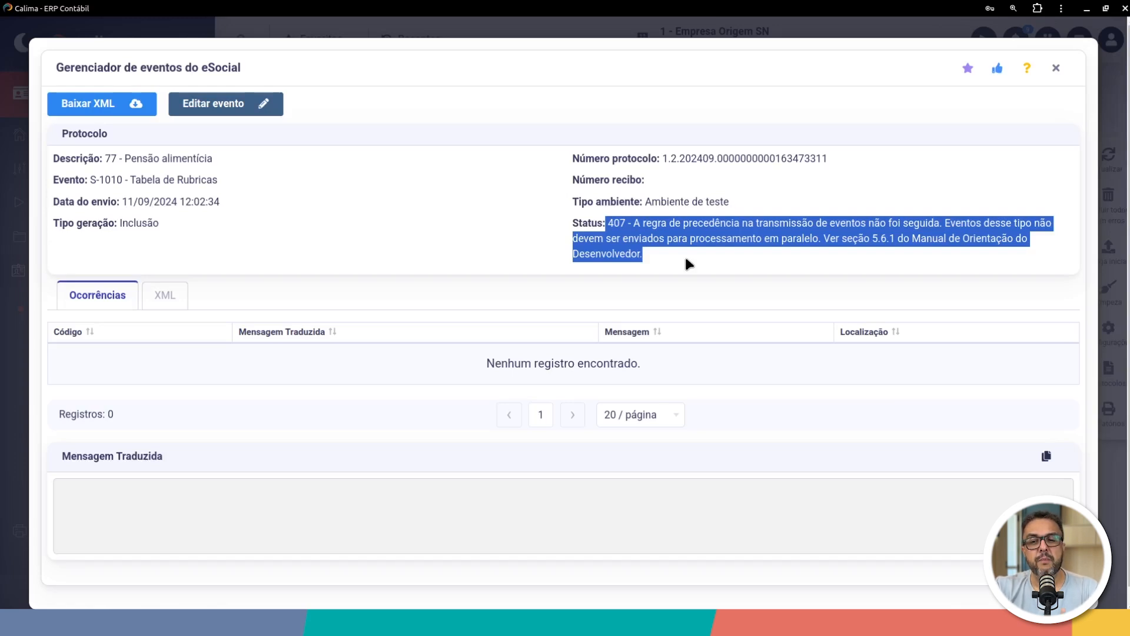
{"action": "left_click_drag", "start_coordinate": [104, 158], "coordinate": [205, 160]}
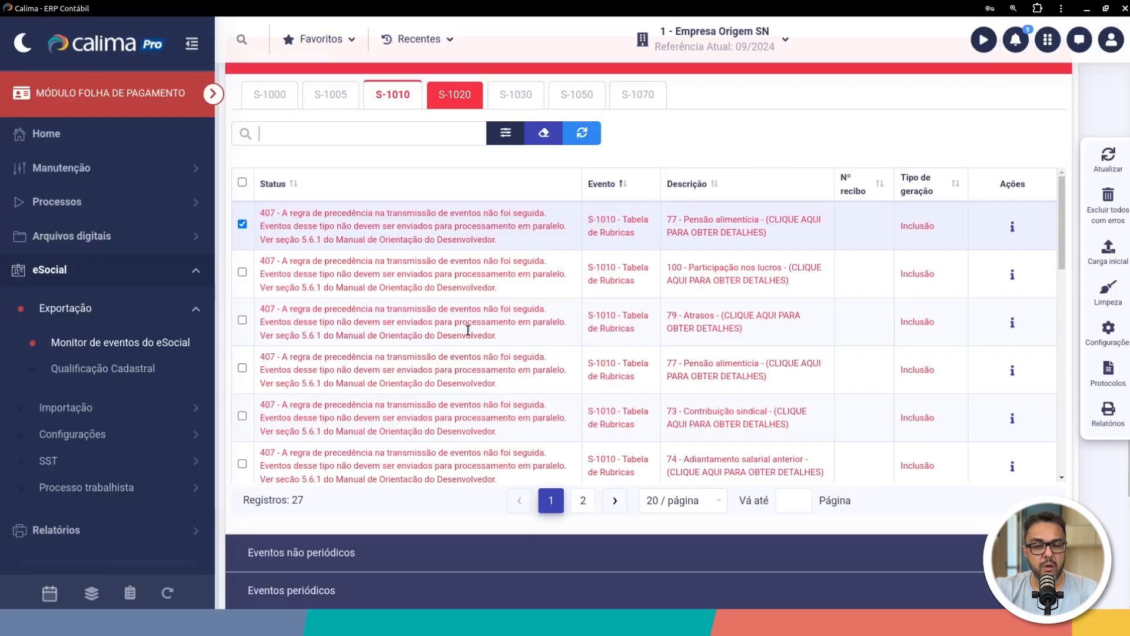
{"action": "left_click", "coordinate": [1056, 68]}
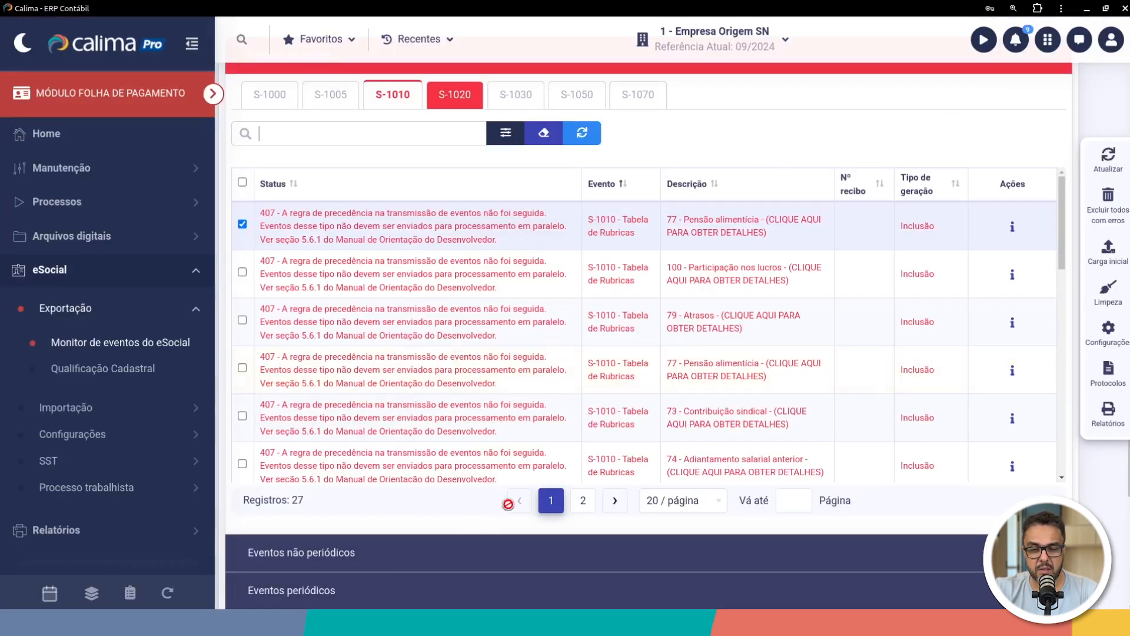
- Show 100 records per page in the S-1010 list and check the number of records with errors
{"action": "left_click", "coordinate": [654, 500]}
{"action": "left_click", "coordinate": [695, 465]}
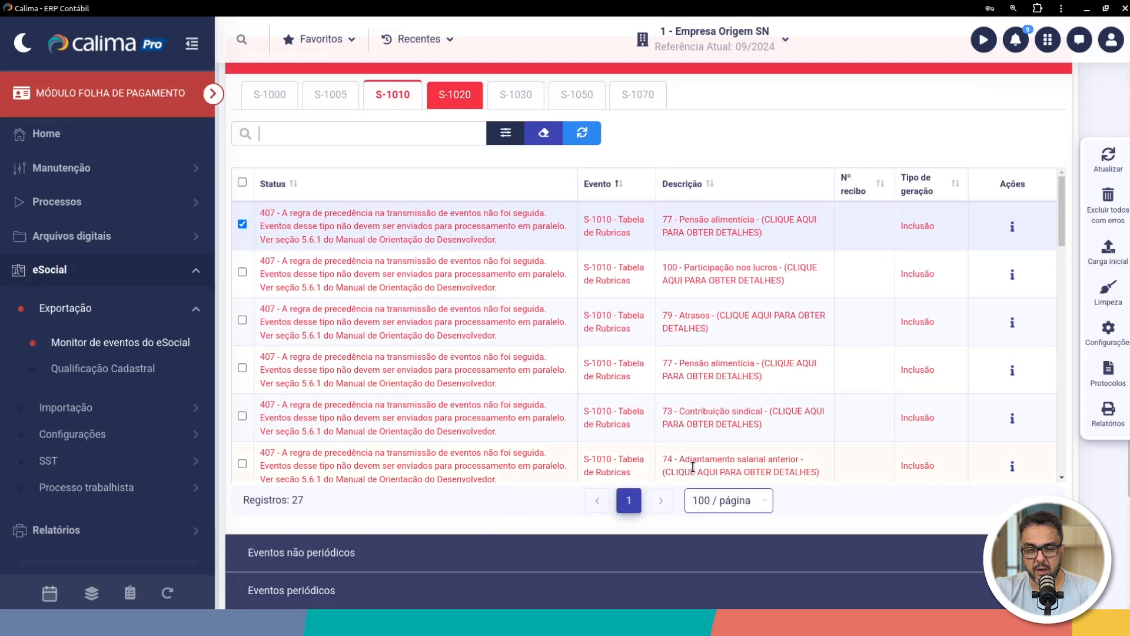
{"action": "left_click_drag", "start_coordinate": [243, 500], "coordinate": [276, 498]}
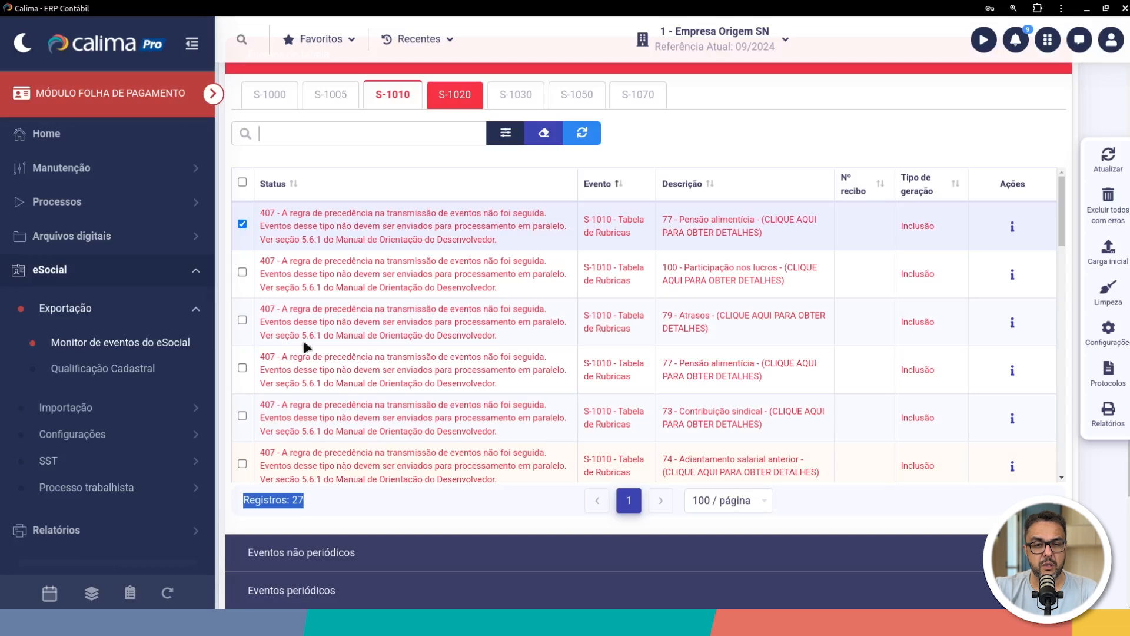
- Switch to the sent S-1000 events and set the Exibição filter back to Todos
{"action": "left_click", "coordinate": [456, 103]}
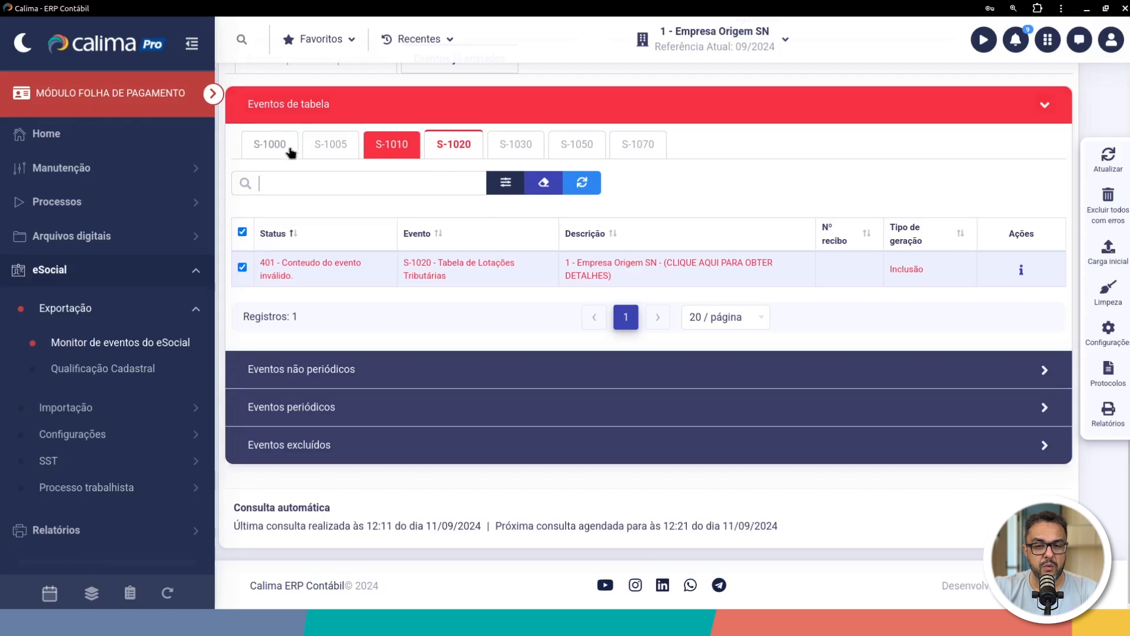
{"action": "left_click", "coordinate": [263, 149]}
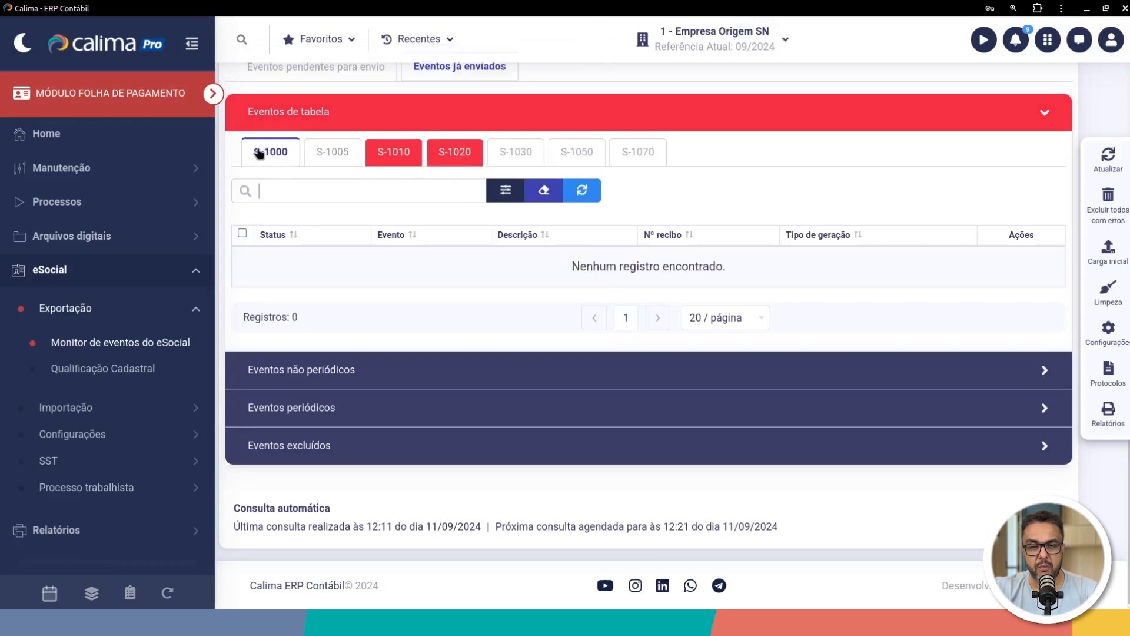
{"action": "scroll", "coordinate": [946, 241], "scroll_direction": "up", "scroll_amount": 3}
{"action": "left_click", "coordinate": [1022, 157]}
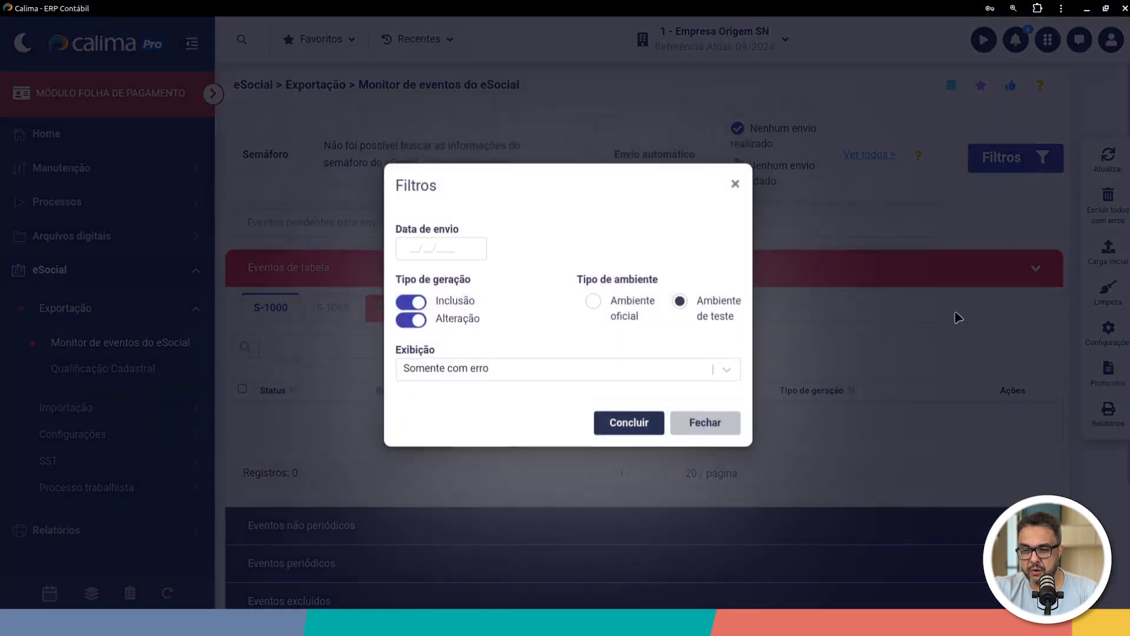
{"action": "left_click", "coordinate": [412, 378]}
{"action": "left_click", "coordinate": [440, 411]}
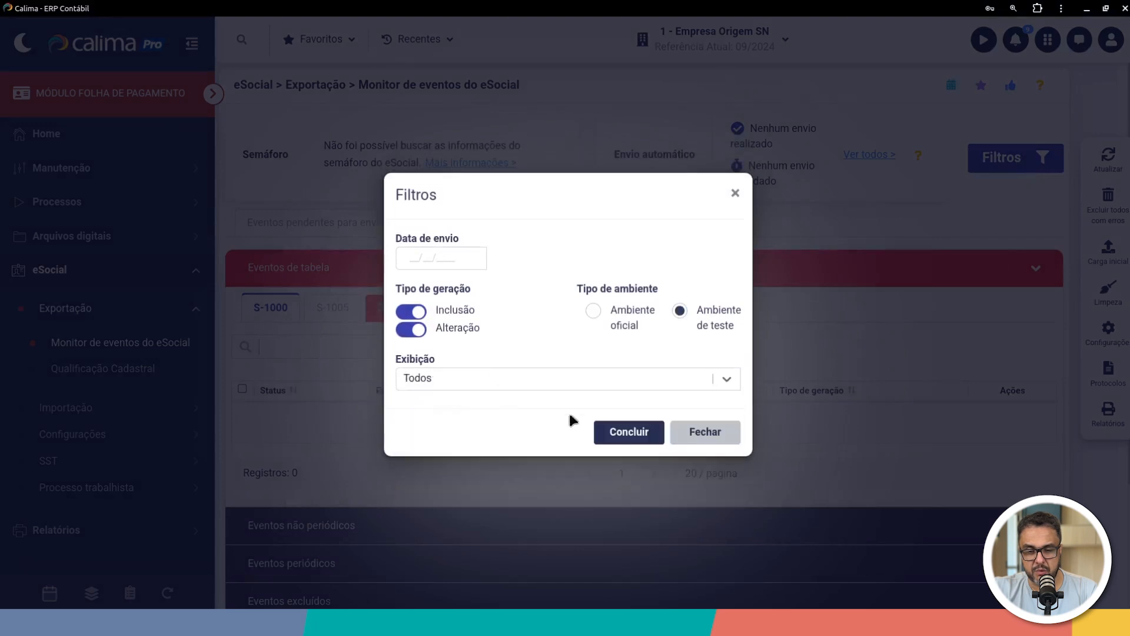
{"action": "left_click", "coordinate": [625, 432]}
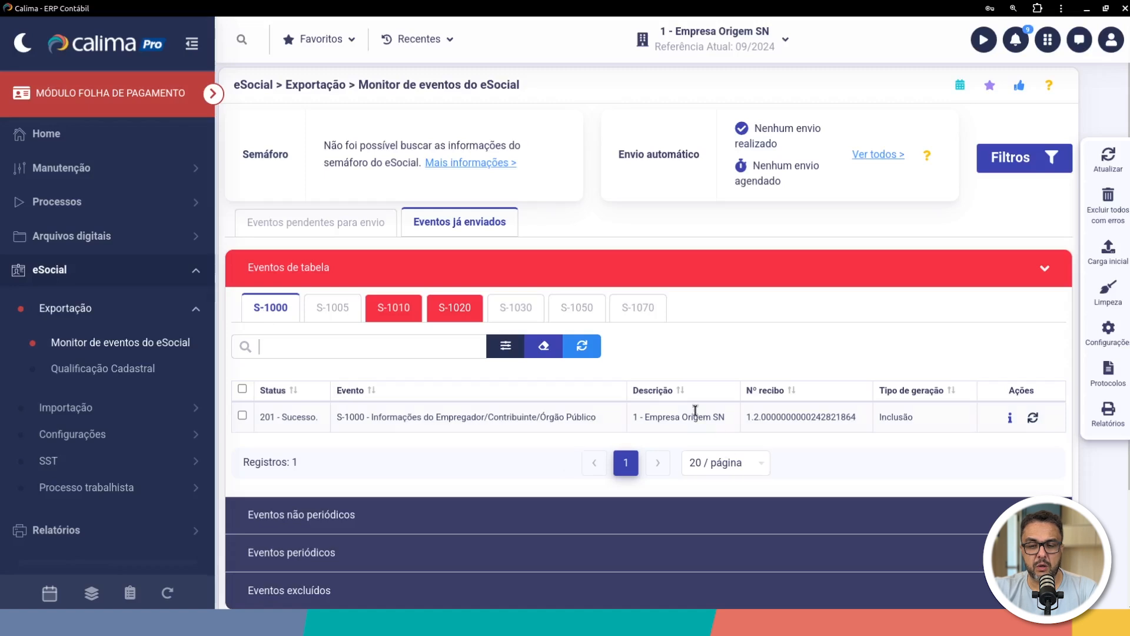
- Examine the classTrib value in the XML of the sent S-1000 event, and close the event details
{"action": "left_click", "coordinate": [1011, 417]}
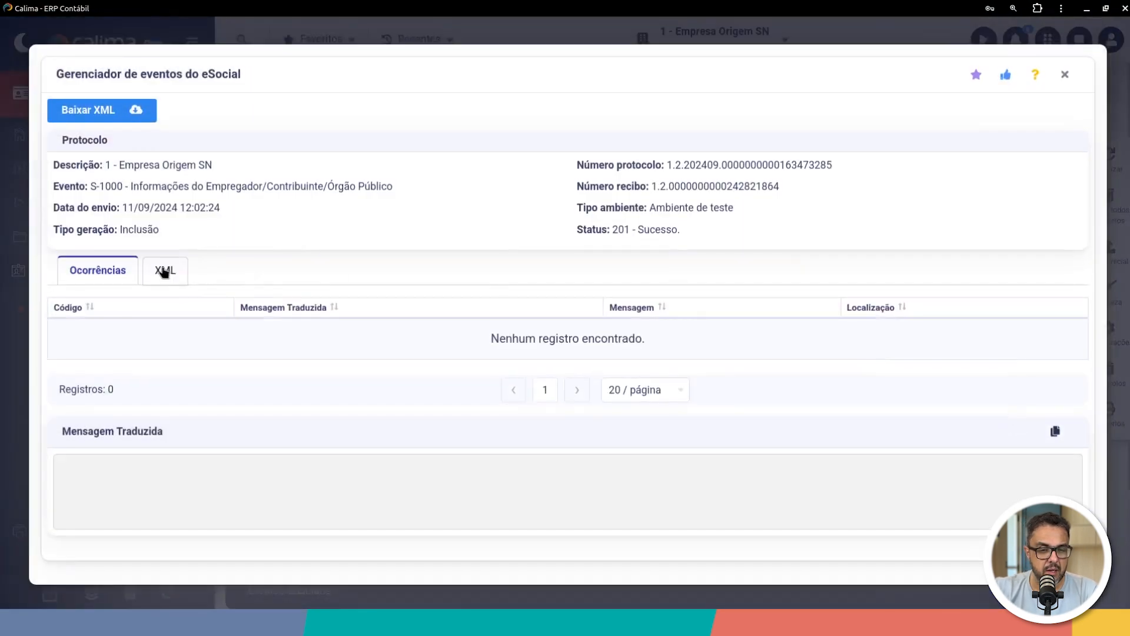
{"action": "left_click", "coordinate": [166, 272]}
{"action": "scroll", "coordinate": [466, 532], "scroll_direction": "down", "scroll_amount": 1}
{"action": "scroll", "coordinate": [462, 532], "scroll_direction": "down", "scroll_amount": 1}
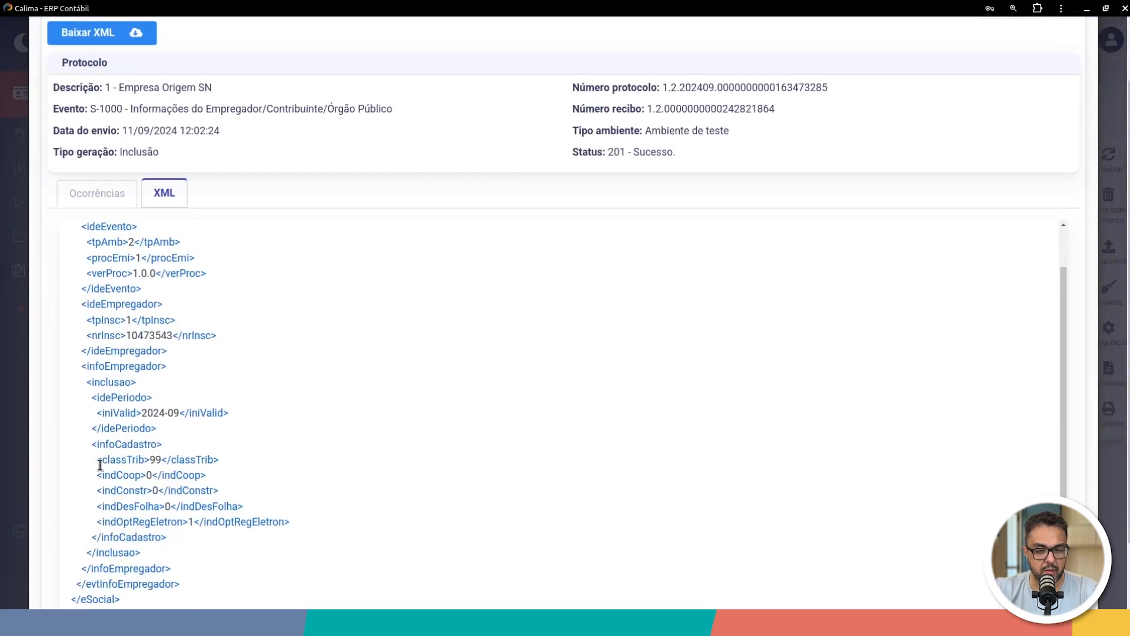
{"action": "left_click_drag", "start_coordinate": [96, 460], "coordinate": [226, 462]}
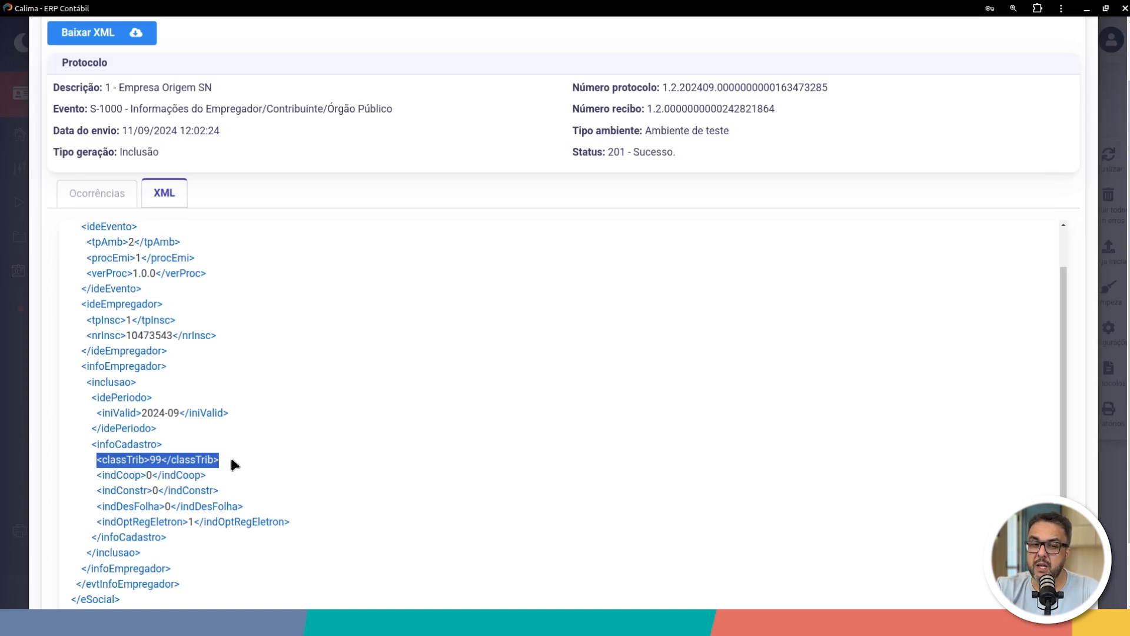
{"action": "scroll", "coordinate": [645, 400], "scroll_direction": "up", "scroll_amount": 2}
{"action": "scroll", "coordinate": [643, 400], "scroll_direction": "down", "scroll_amount": 2}
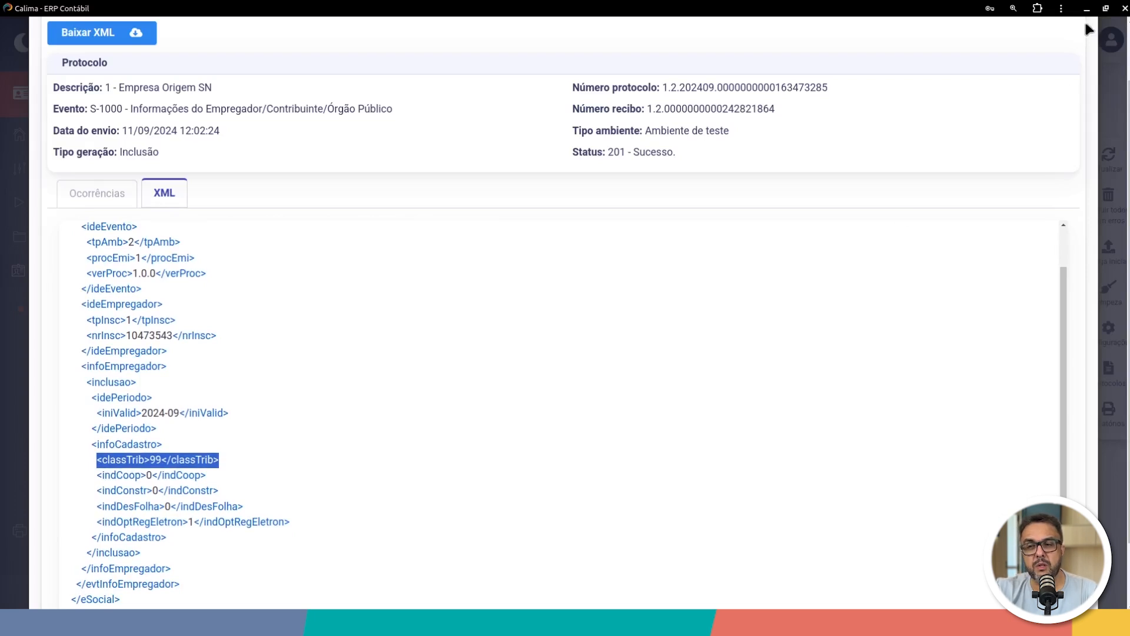
{"action": "scroll", "coordinate": [671, 285], "scroll_direction": "up", "scroll_amount": 2}
{"action": "scroll", "coordinate": [565, 255], "scroll_direction": "up", "scroll_amount": 2}
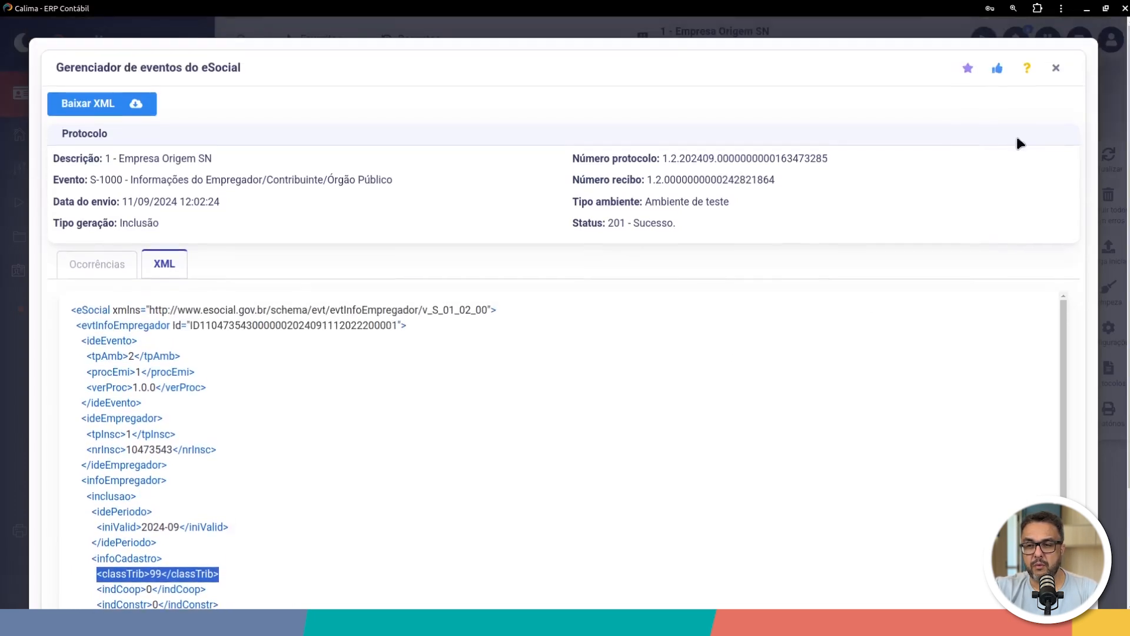
{"action": "left_click", "coordinate": [1057, 68]}
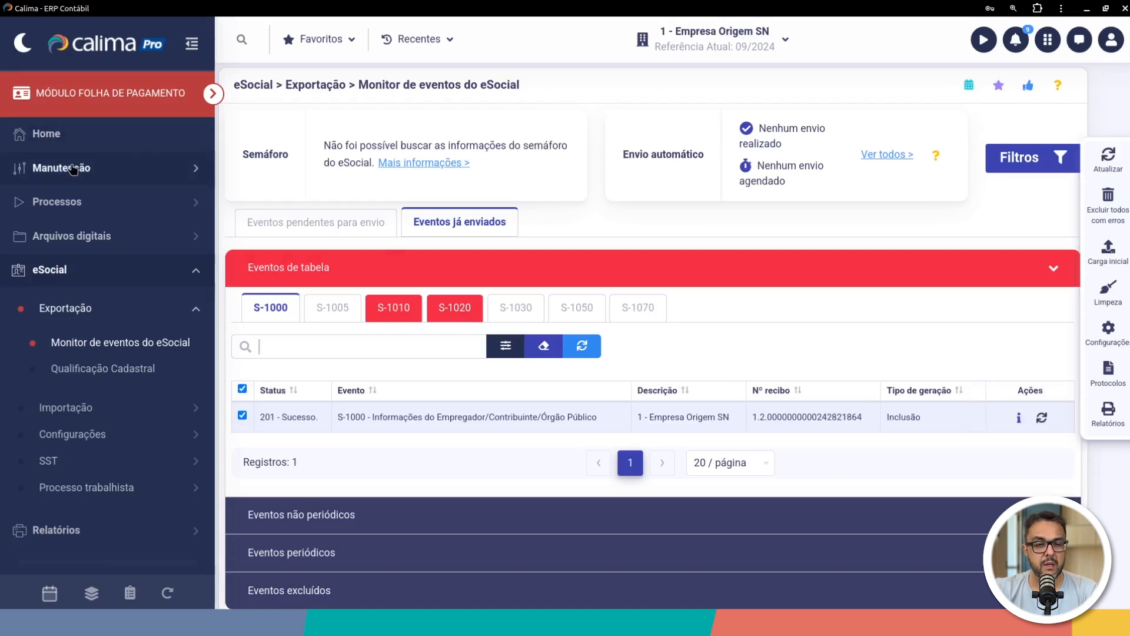
- Open the company configuration under Manutenção and set the Código dedução terceiros to 0115 in the Não optante GPS settings
{"action": "left_click", "coordinate": [99, 172]}
{"action": "left_click", "coordinate": [65, 422]}
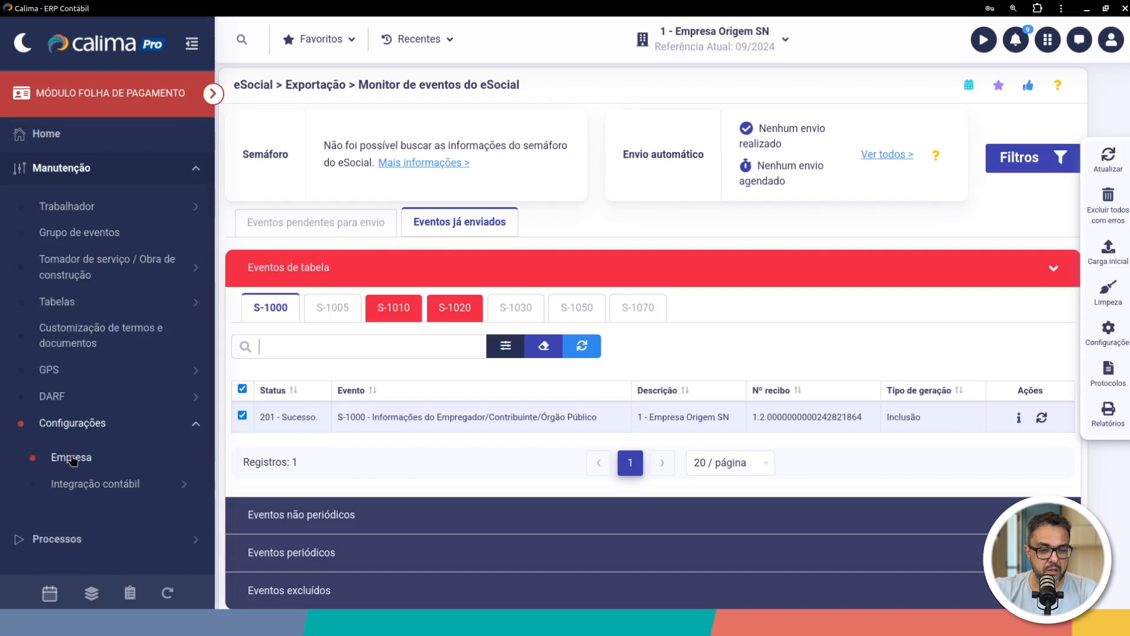
{"action": "left_click", "coordinate": [70, 458]}
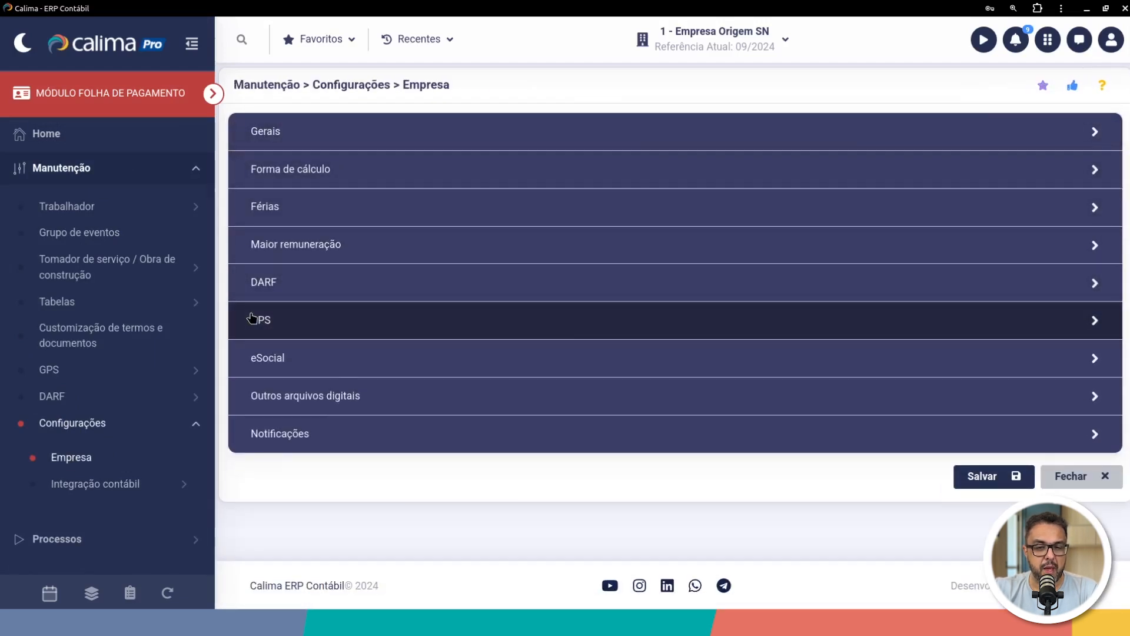
{"action": "left_click", "coordinate": [255, 320]}
{"action": "left_click", "coordinate": [440, 361]}
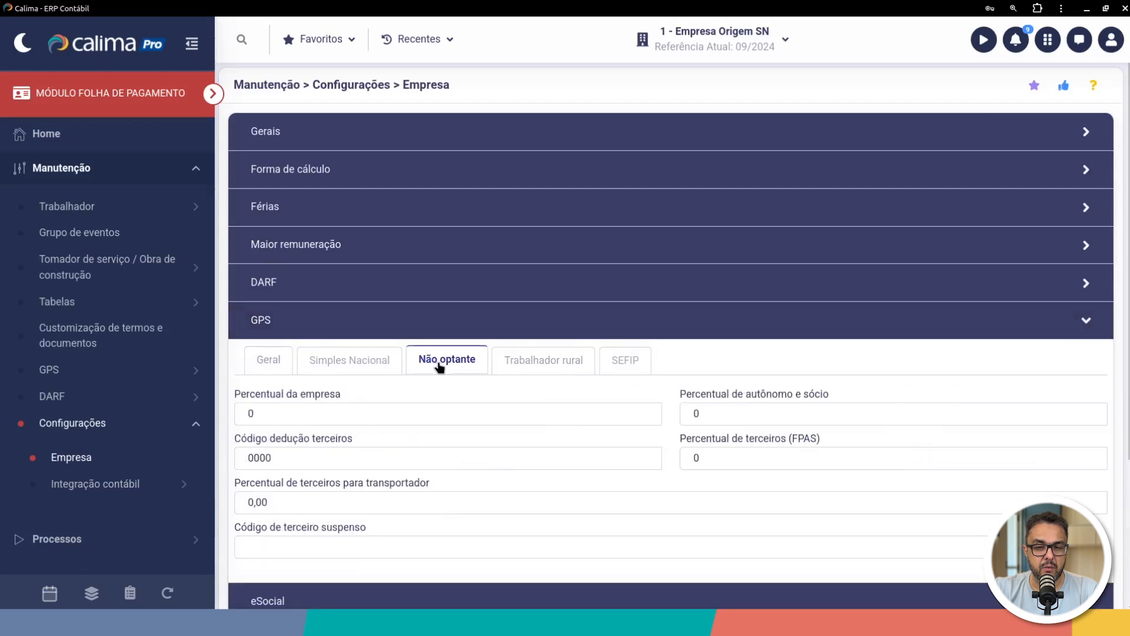
{"action": "left_click", "coordinate": [288, 461]}
{"action": "left_click_drag", "start_coordinate": [287, 460], "coordinate": [215, 463]}
{"action": "type", "text": "0115"}
{"action": "key", "text": "Tab"}
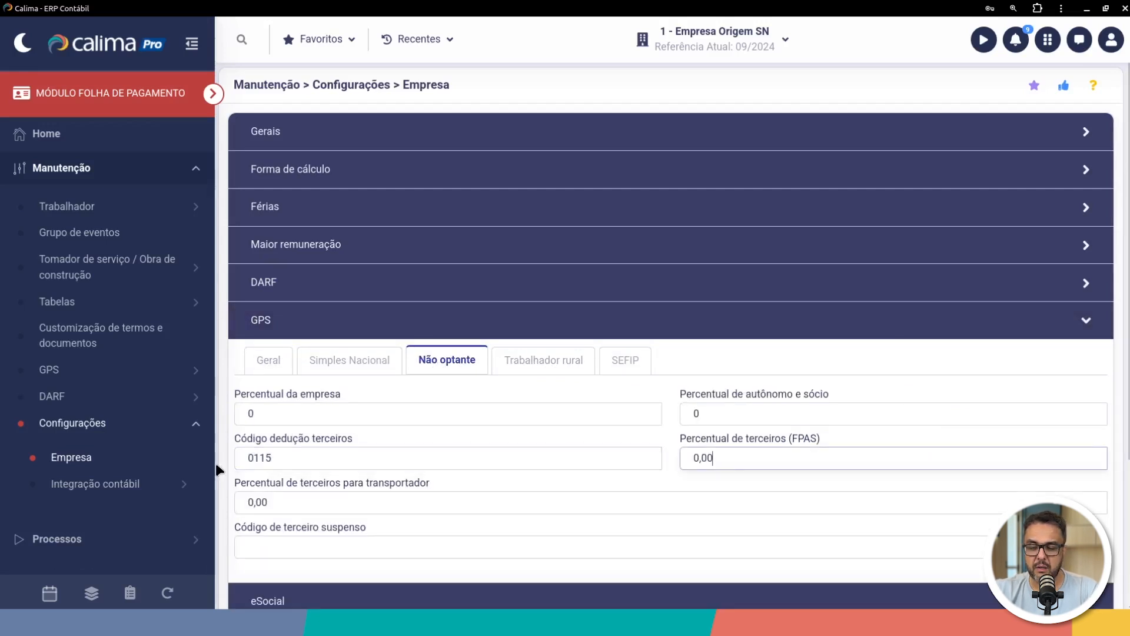
- Set the Percentual de terceiros (FPAS) to 5,80
{"action": "type", "text": "2"}
{"action": "key", "text": "BackSpace"}
{"action": "type", "text": "5"}
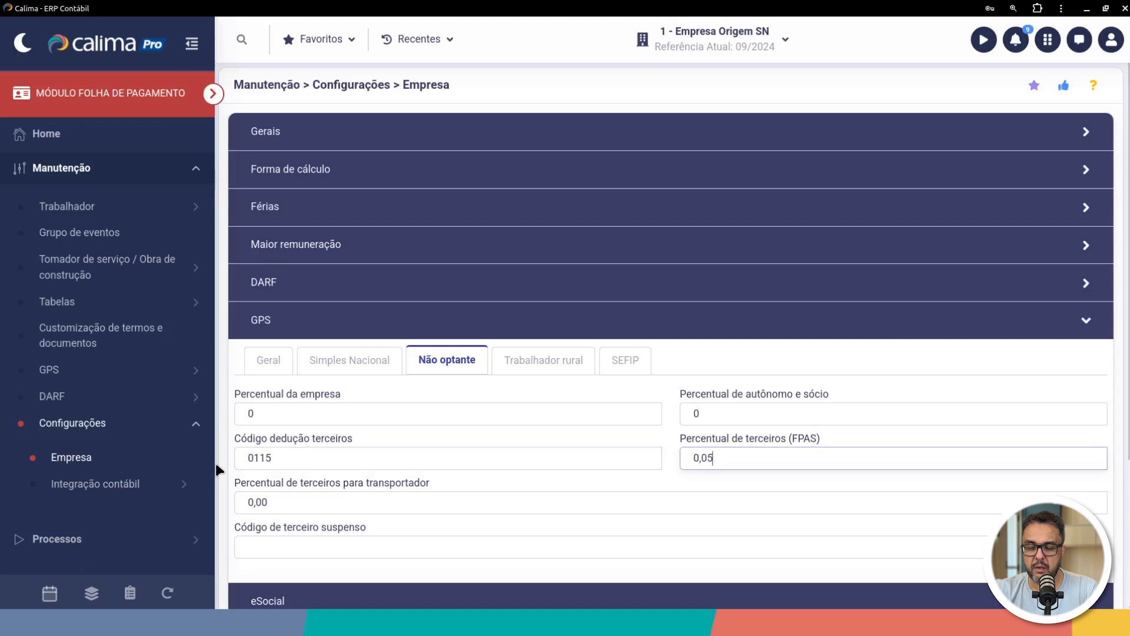
{"action": "type", "text": ",8"}
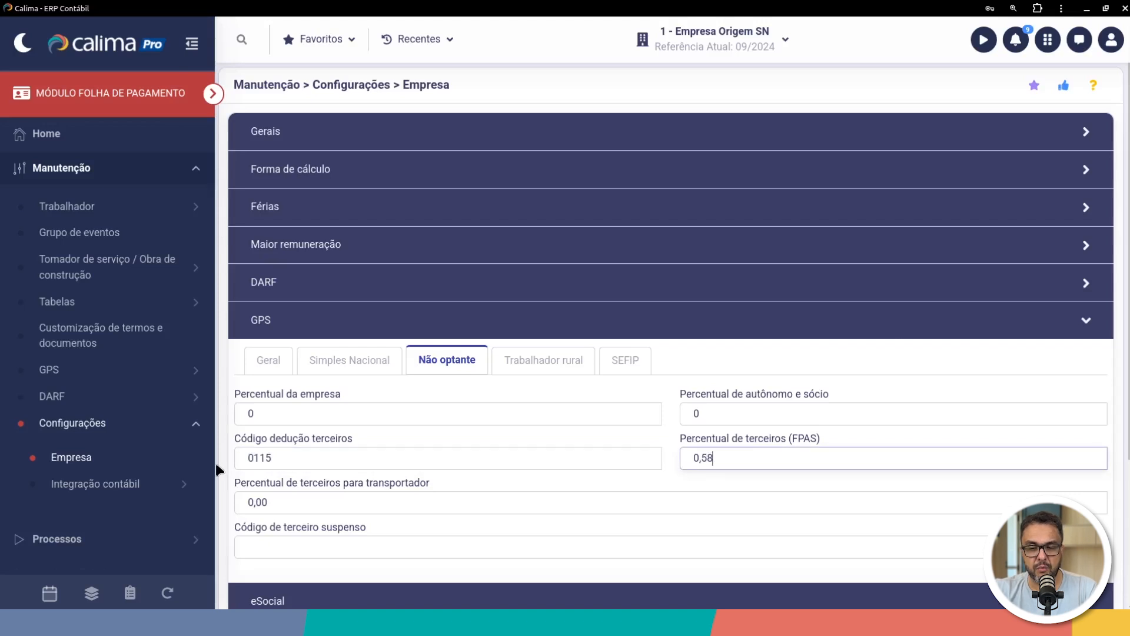
{"action": "type", "text": "0"}
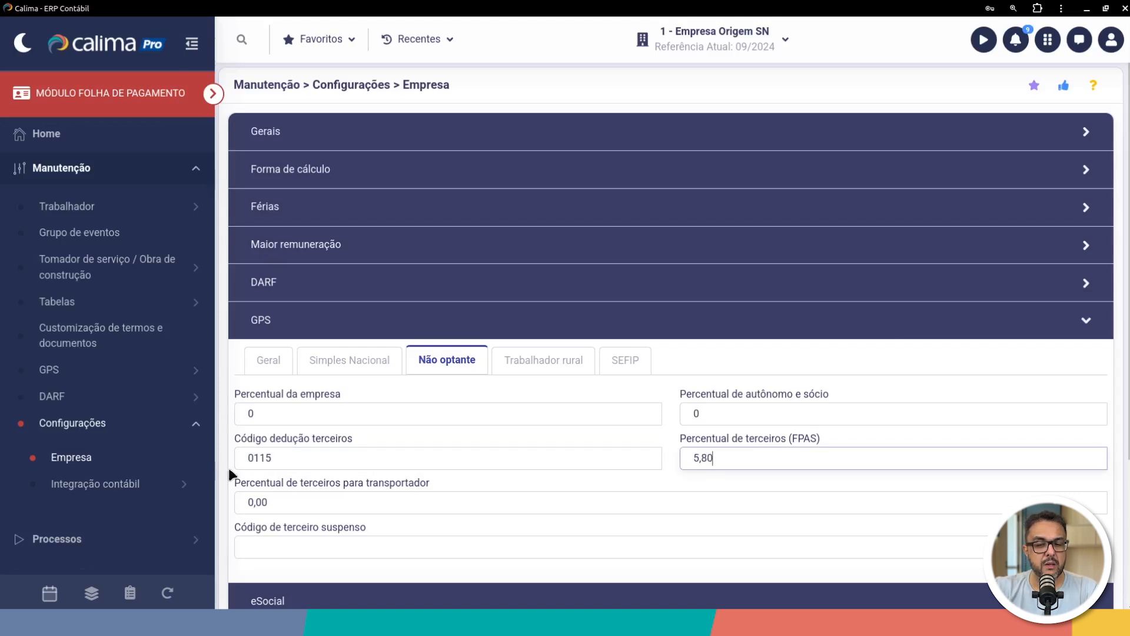
- Set both the Percentual da empresa and the Percentual de autônomo e sócio to 0,20
{"action": "left_click", "coordinate": [251, 411]}
{"action": "type", "text": "20"}
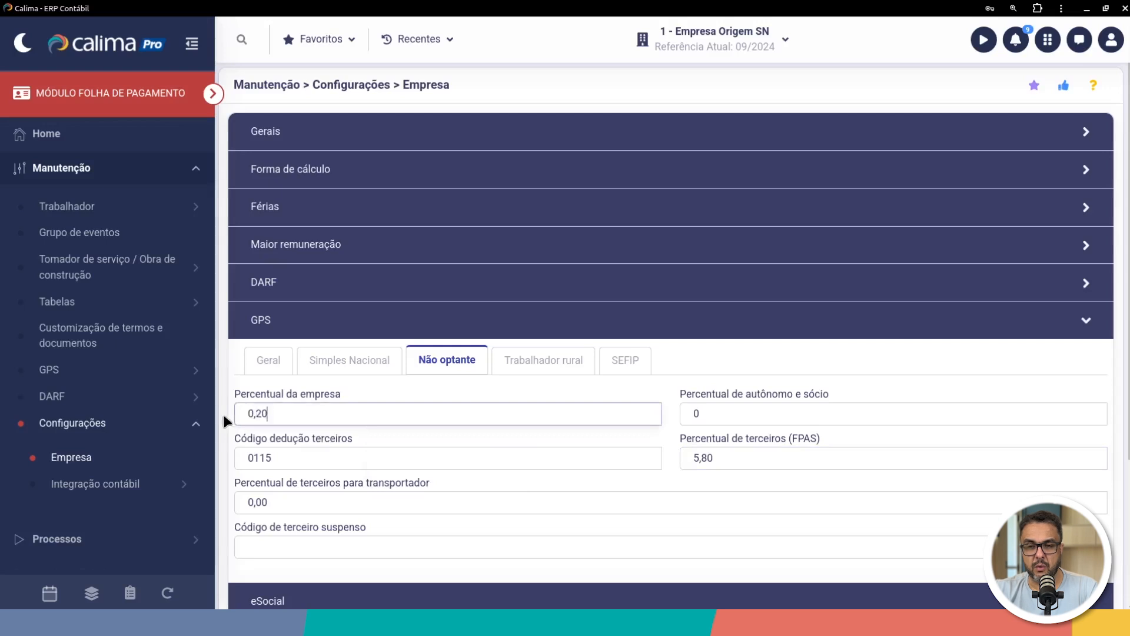
{"action": "key", "text": "Tab"}
{"action": "type", "text": "20"}
{"action": "key", "text": "Tab"}
{"action": "scroll", "coordinate": [350, 408], "scroll_direction": "down", "scroll_amount": 3}
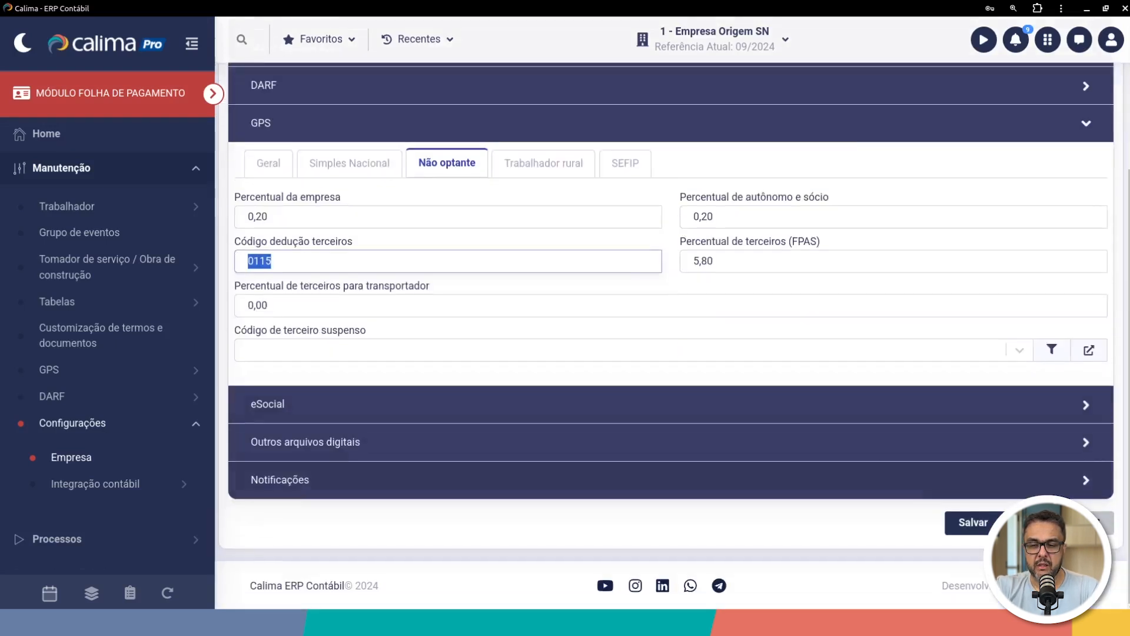
- Correct both the Percentual da empresa and the Percentual de autônomo e sócio to 20,00 in the Não optante GPS settings
{"action": "left_click", "coordinate": [323, 213]}
{"action": "type", "text": "00"}
{"action": "key", "text": "Tab"}
{"action": "type", "text": "00"}
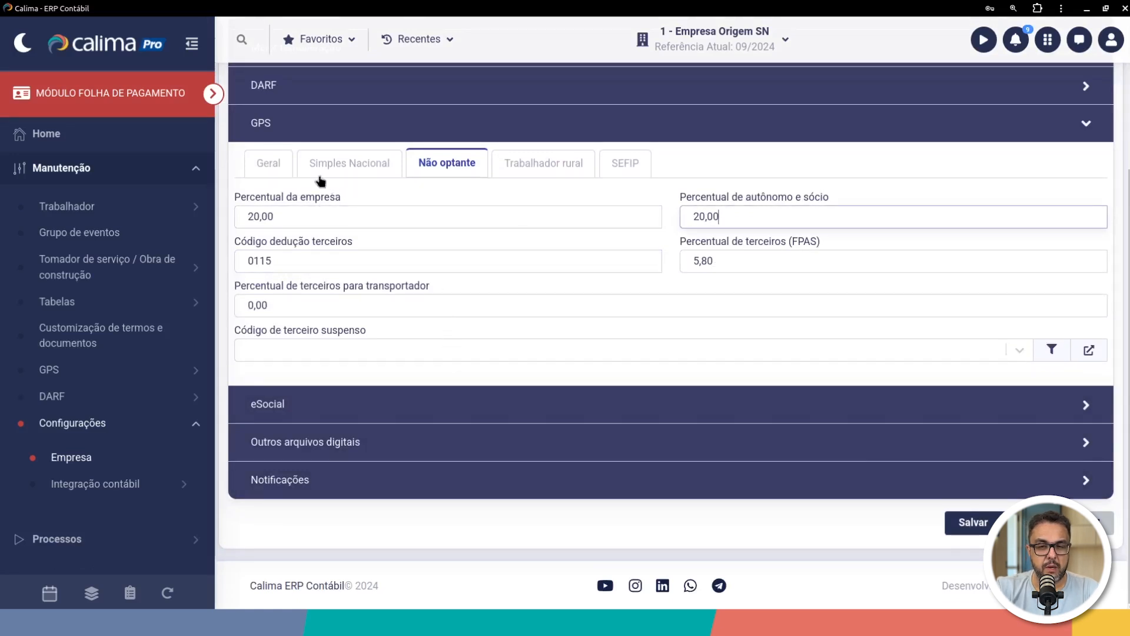
- Enable Calcular RAT e agentes nocivos in the general GPS settings and save the company configuration
{"action": "left_click", "coordinate": [266, 168]}
{"action": "left_click", "coordinate": [547, 260]}
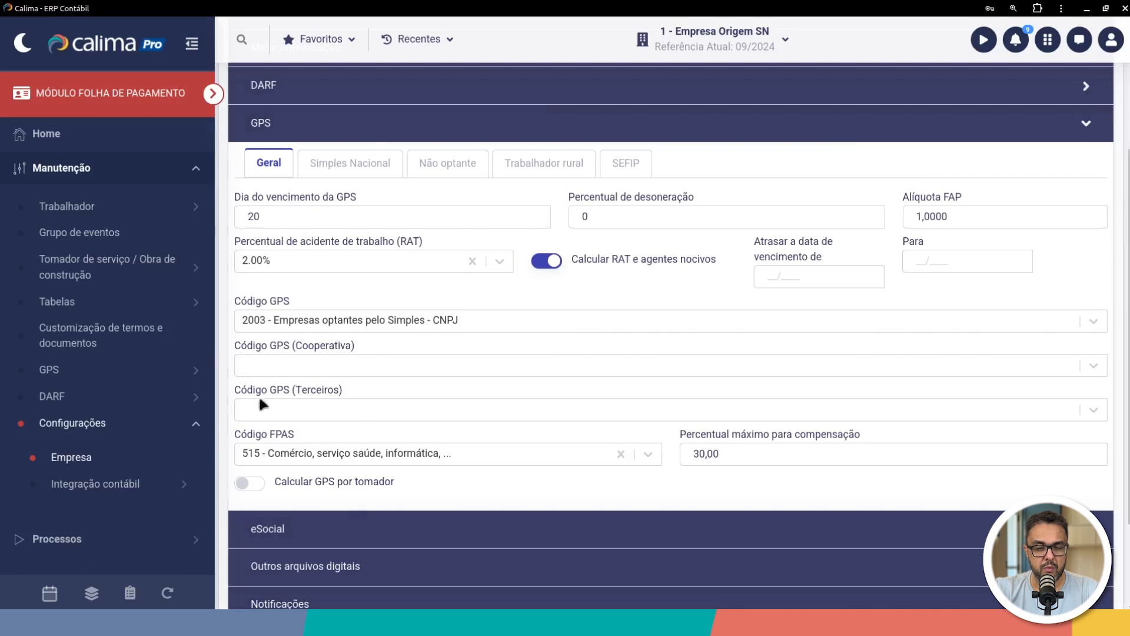
{"action": "left_click", "coordinate": [448, 166]}
{"action": "left_click", "coordinate": [977, 521]}
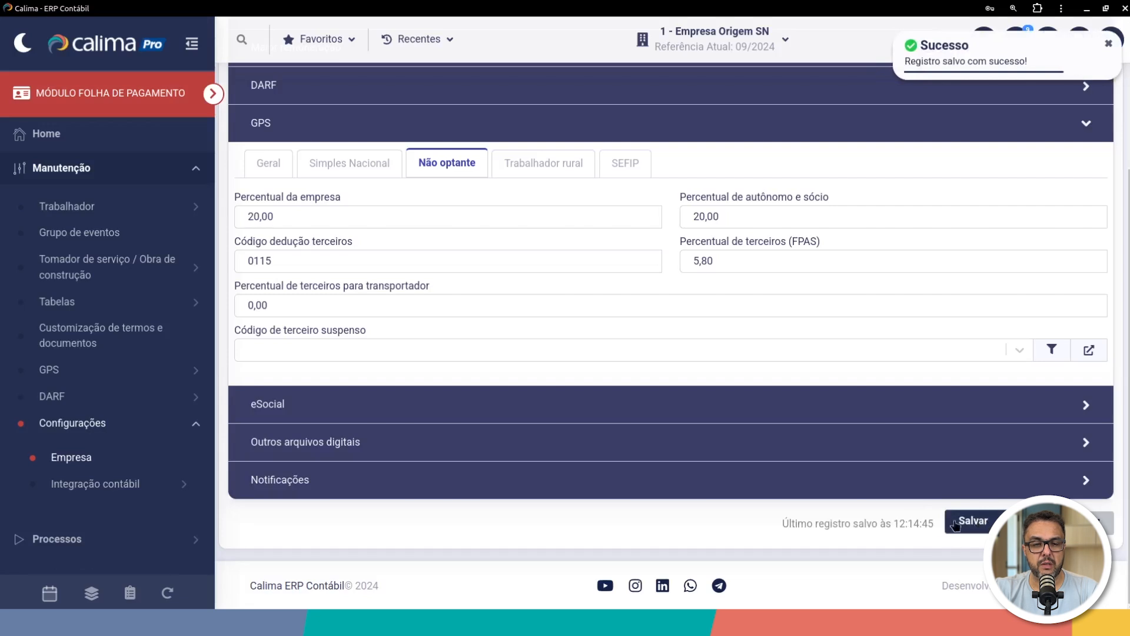
- Open the Monitor de eventos do eSocial under eSocial Exportação and start a Carga inicial
{"action": "left_click", "coordinate": [62, 171]}
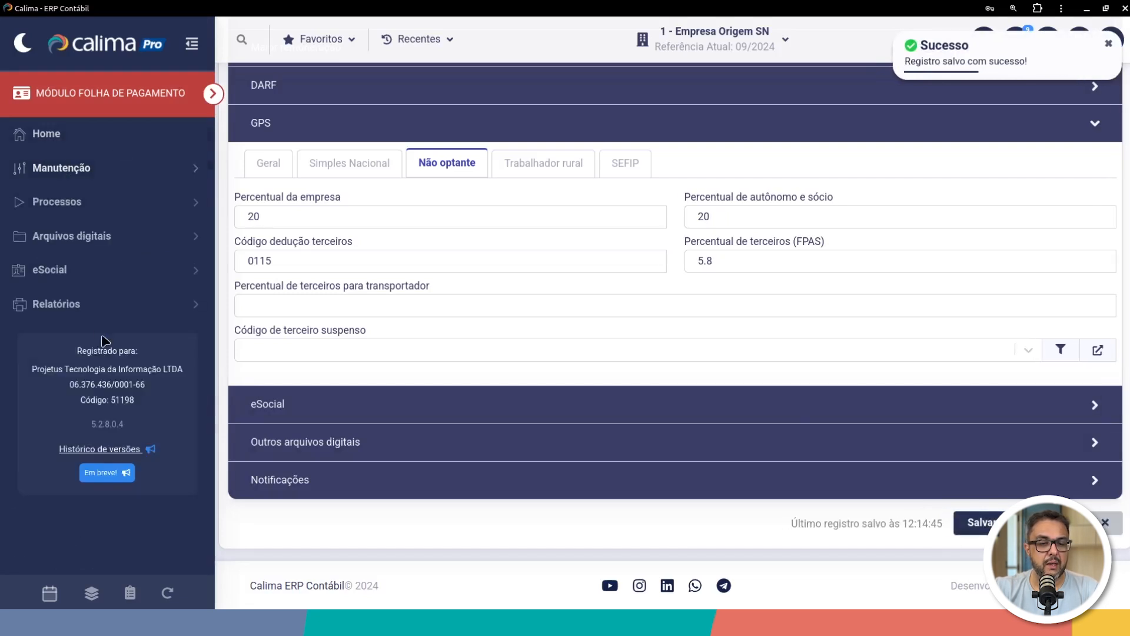
{"action": "left_click", "coordinate": [40, 272]}
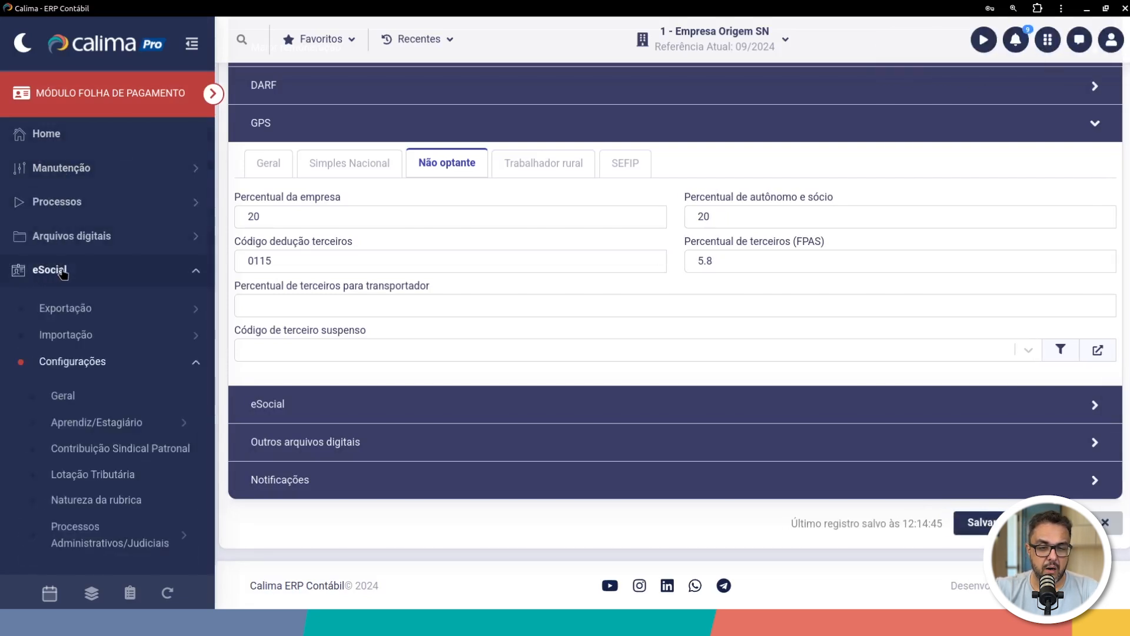
{"action": "left_click", "coordinate": [81, 307]}
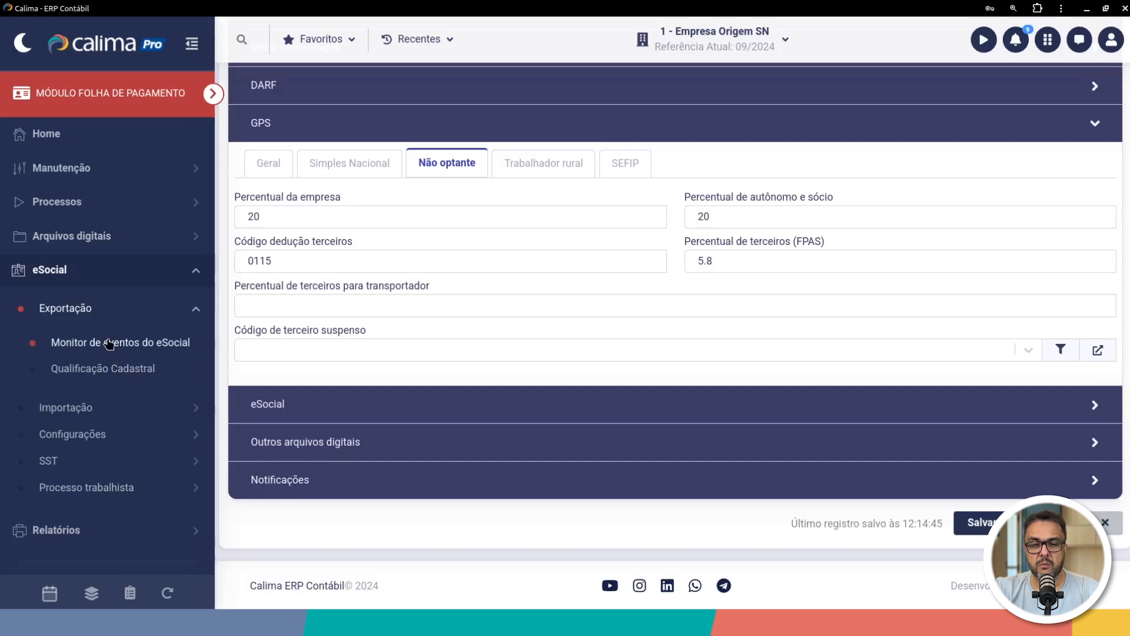
{"action": "left_click", "coordinate": [110, 343]}
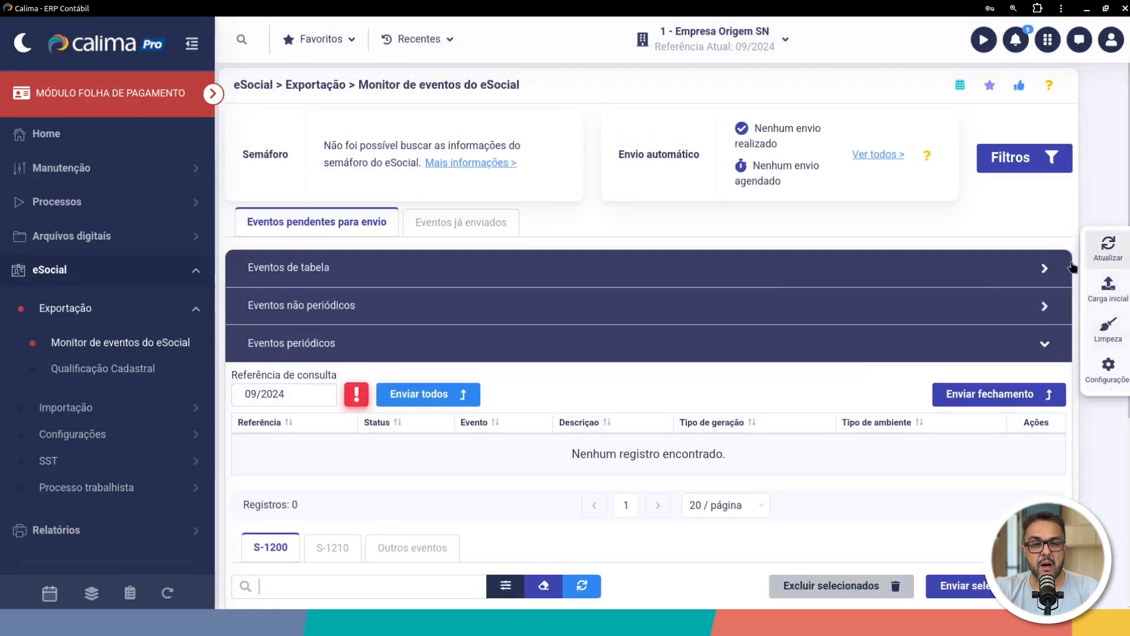
{"action": "left_click", "coordinate": [1109, 287]}
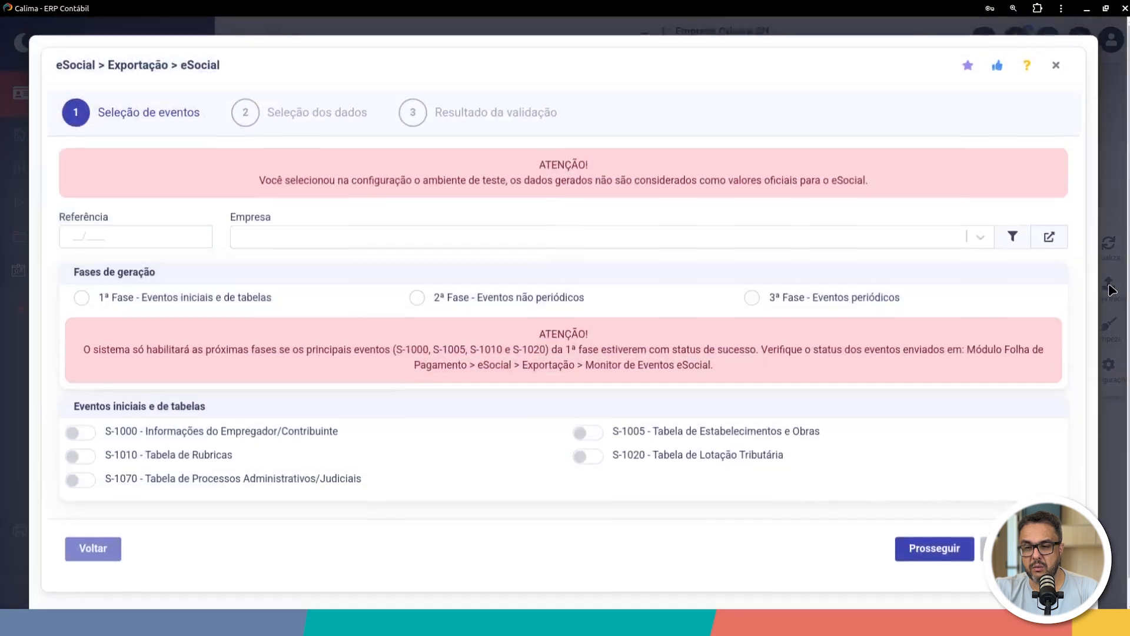
- Set the Referência to 09/2024, exclude the S-1000, S-1005 and S-1070 events from the first phase, and proceed to the data selection
{"action": "left_click", "coordinate": [133, 243]}
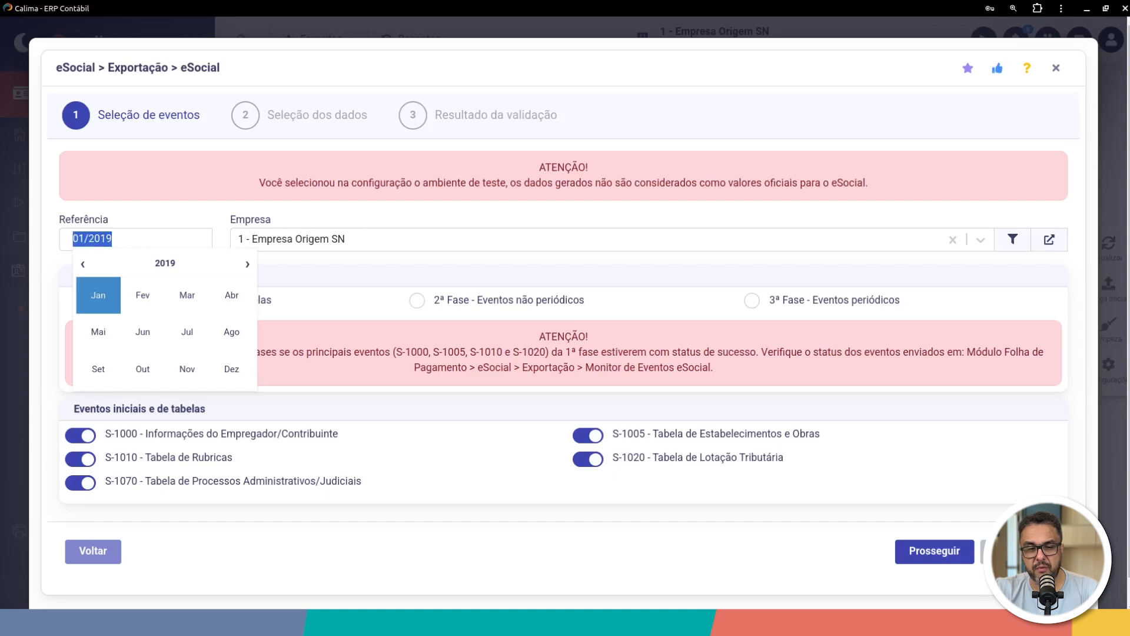
{"action": "type", "text": "0"}
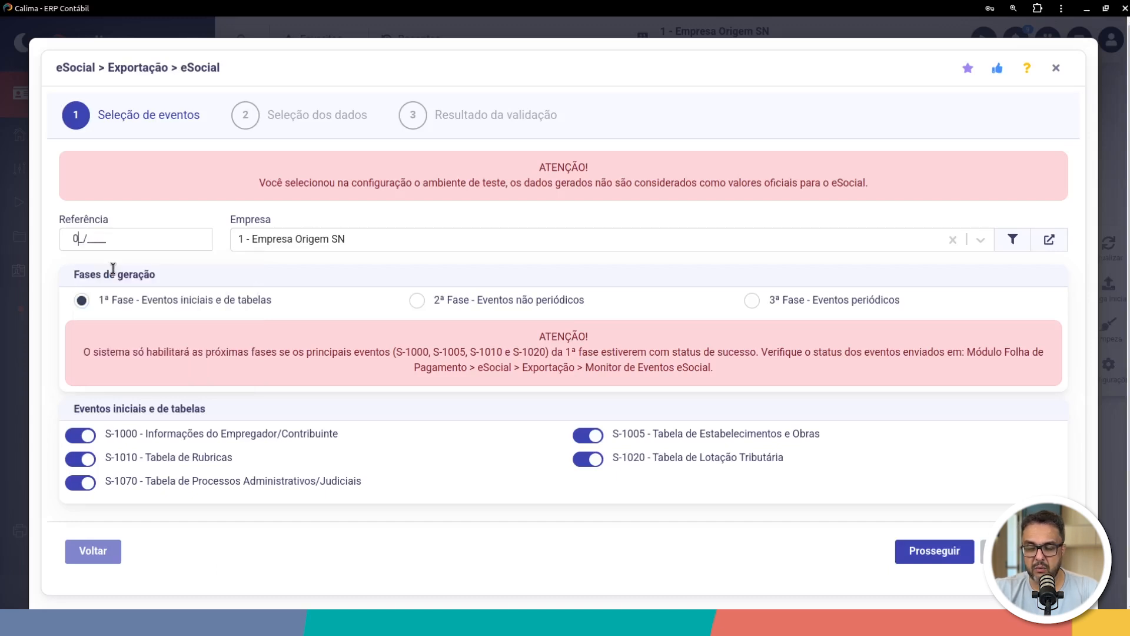
{"action": "type", "text": "9/2024"}
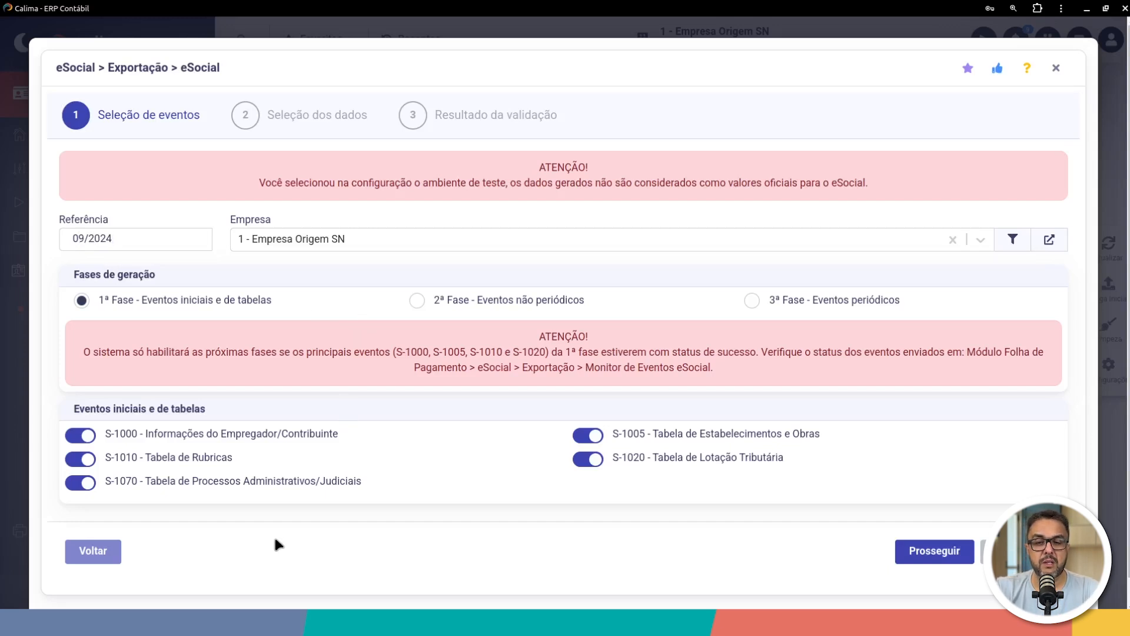
{"action": "left_click", "coordinate": [89, 435]}
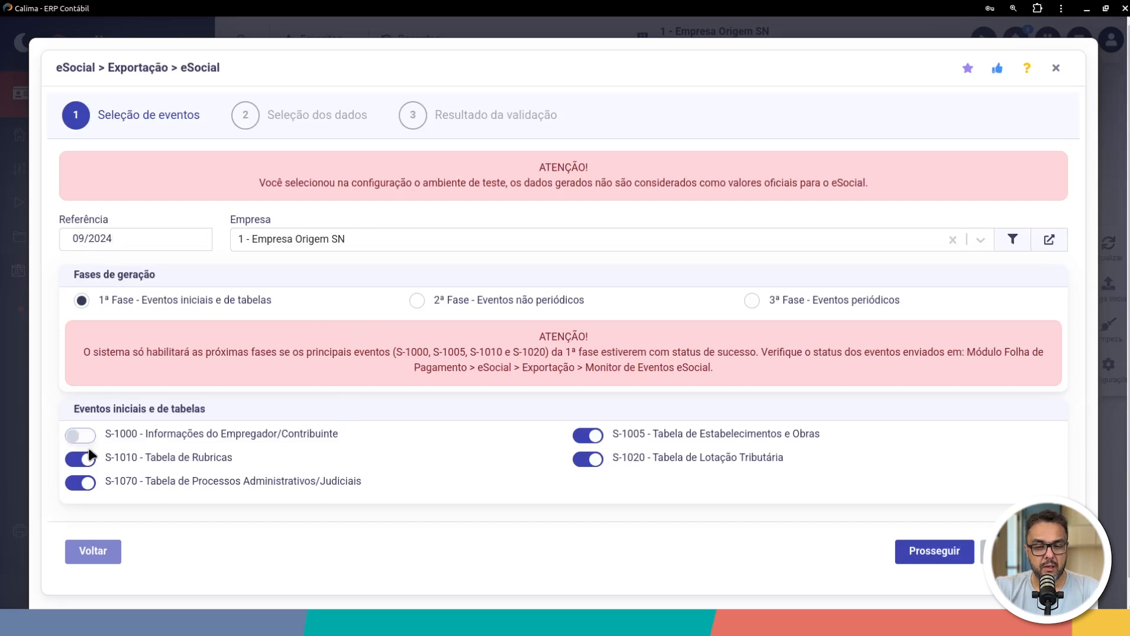
{"action": "left_click", "coordinate": [82, 483]}
{"action": "left_click", "coordinate": [581, 435]}
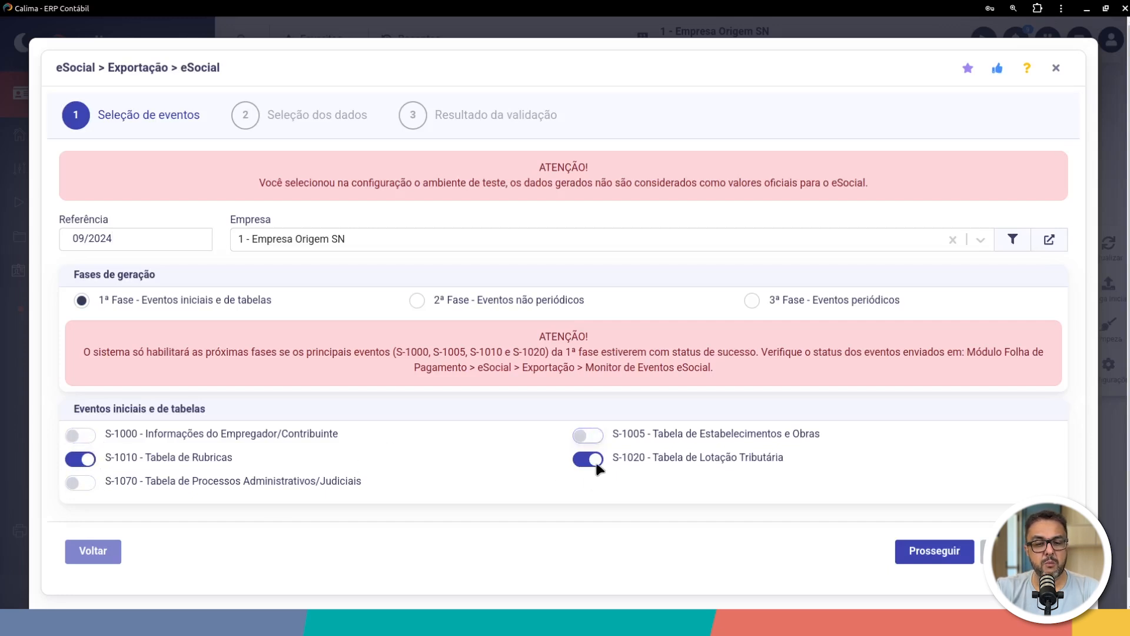
{"action": "left_click", "coordinate": [936, 552]}
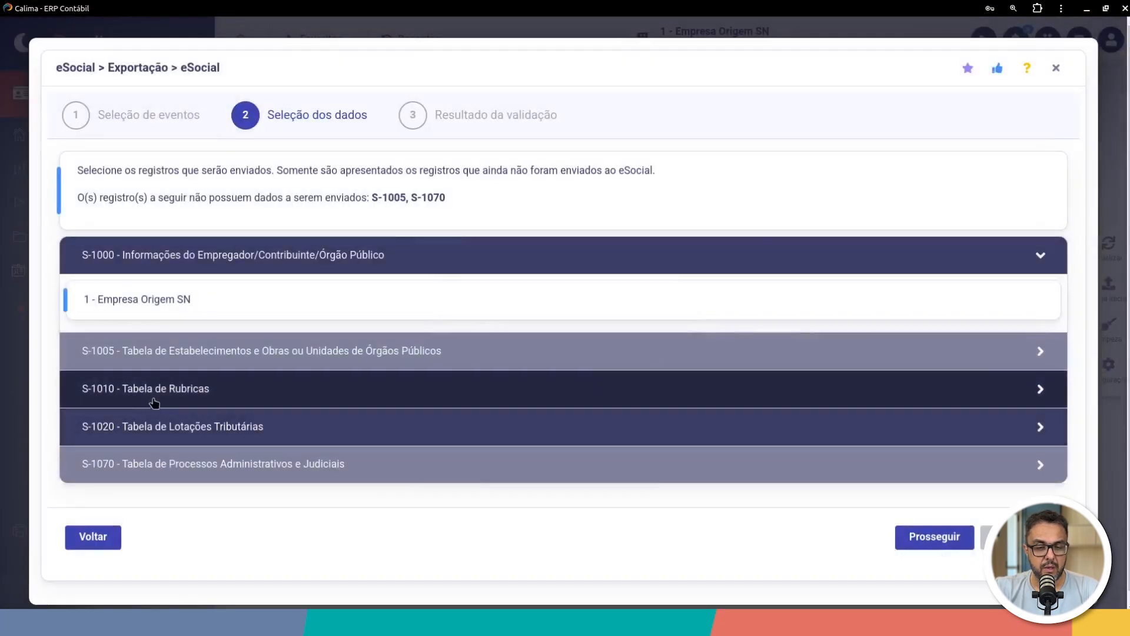
- Select the unsent S-1010 rubrics 35, 42, 73 to 79, 85, 86 and 87 under EVENTOS FOLHA
{"action": "left_click", "coordinate": [125, 390]}
{"action": "left_click", "coordinate": [77, 451]}
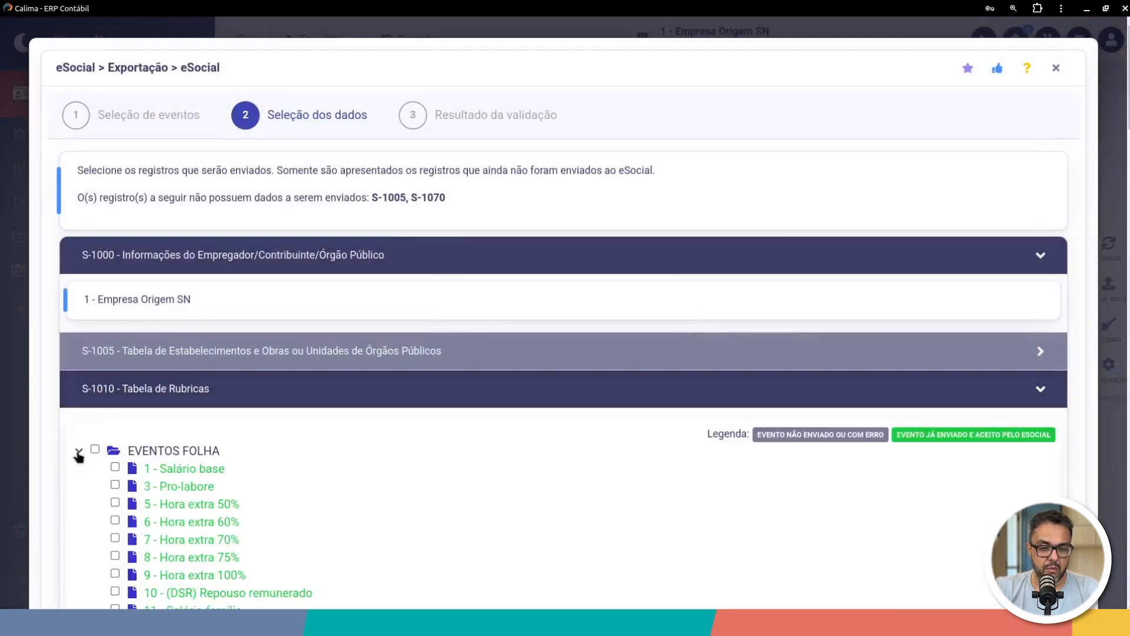
{"action": "scroll", "coordinate": [80, 458], "scroll_direction": "down", "scroll_amount": 2}
{"action": "scroll", "coordinate": [197, 478], "scroll_direction": "down", "scroll_amount": 10}
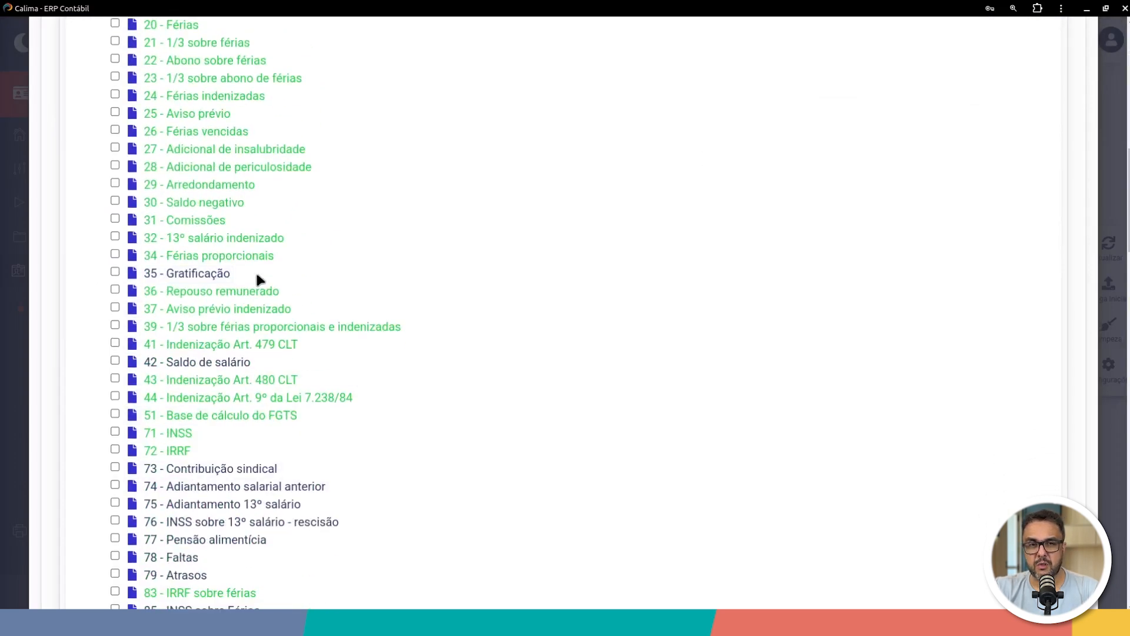
{"action": "left_click", "coordinate": [115, 271]}
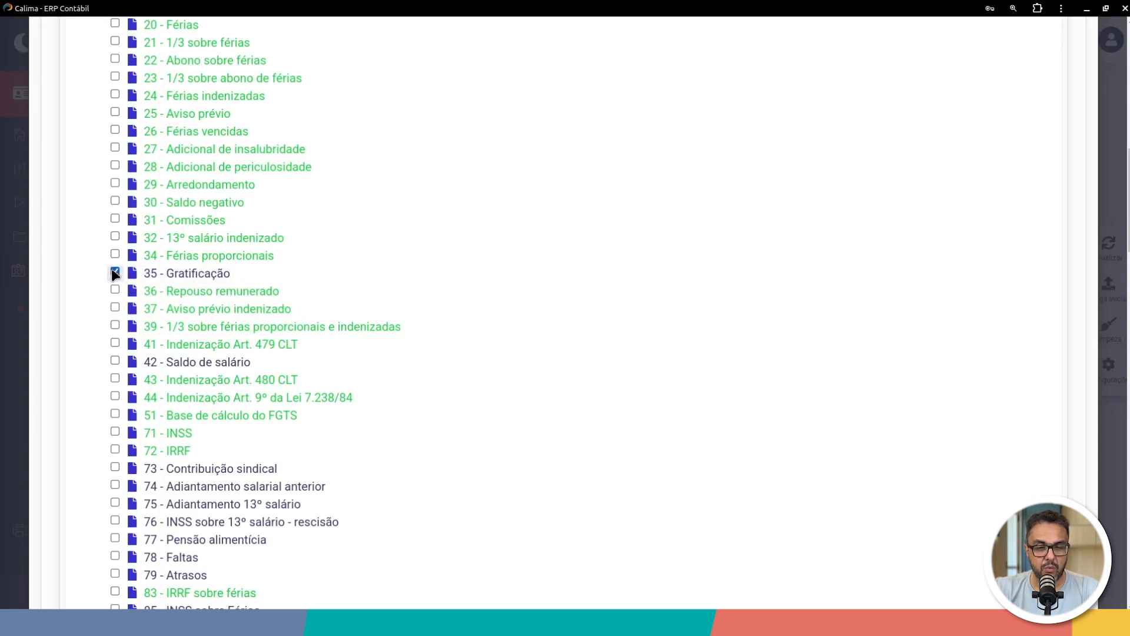
{"action": "left_click", "coordinate": [115, 362]}
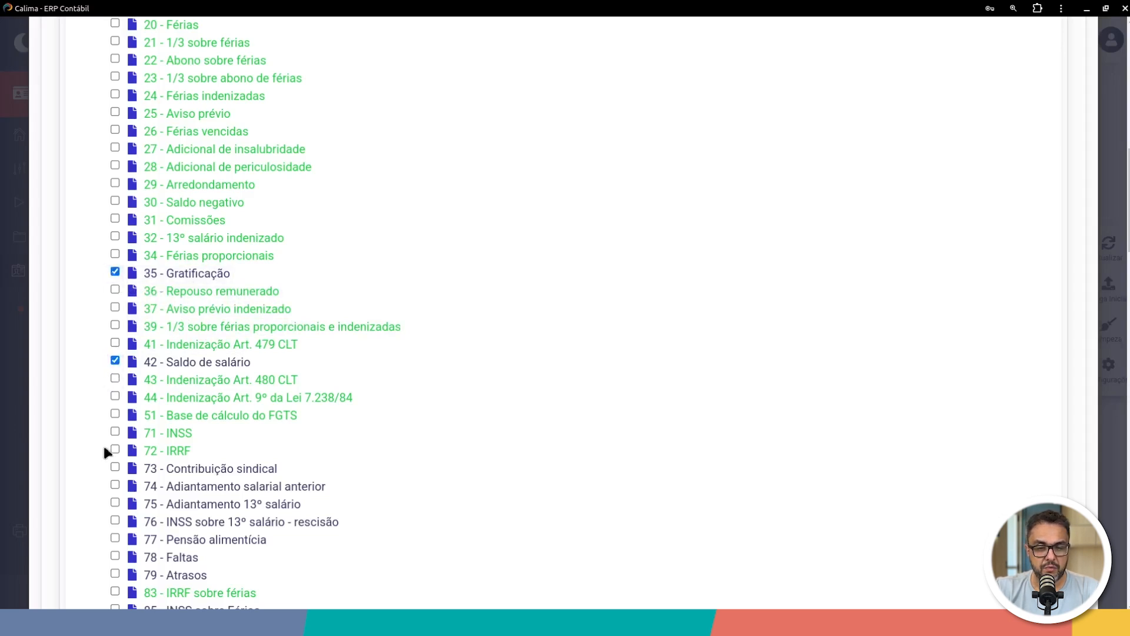
{"action": "scroll", "coordinate": [88, 471], "scroll_direction": "down", "scroll_amount": 2}
{"action": "left_click", "coordinate": [115, 326]}
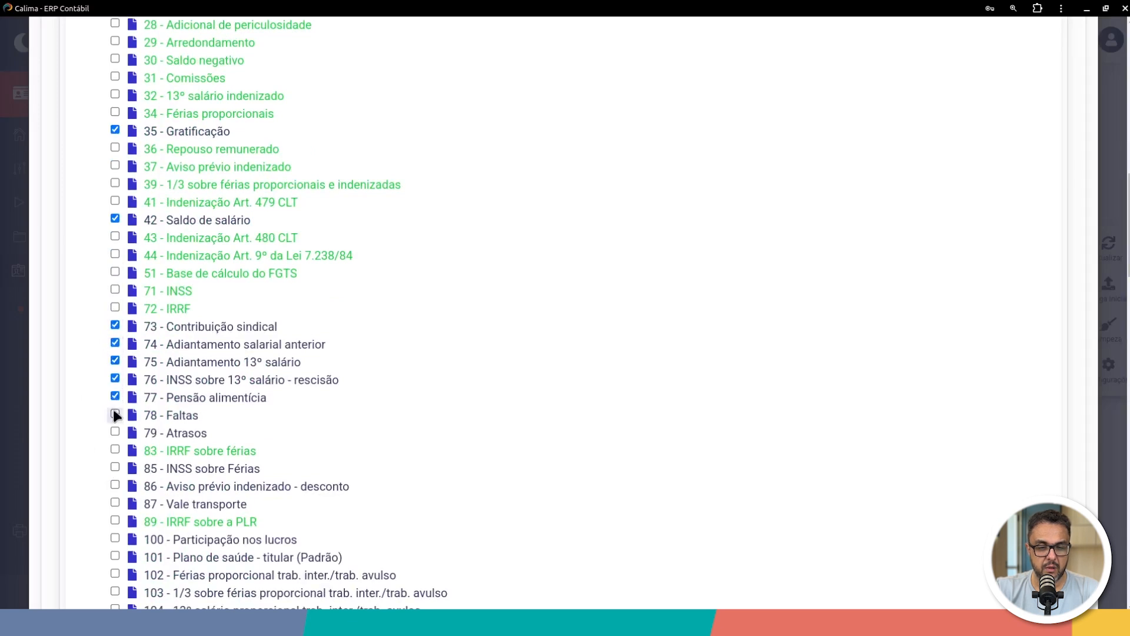
{"action": "left_click", "coordinate": [114, 432]}
{"action": "left_click", "coordinate": [115, 467]}
{"action": "left_click", "coordinate": [115, 486]}
{"action": "left_click", "coordinate": [115, 504]}
- Select the unsent S-1010 rubrics 100 to 104, 109, 110 and 198 to 201
{"action": "scroll", "coordinate": [321, 451], "scroll_direction": "down", "scroll_amount": 5}
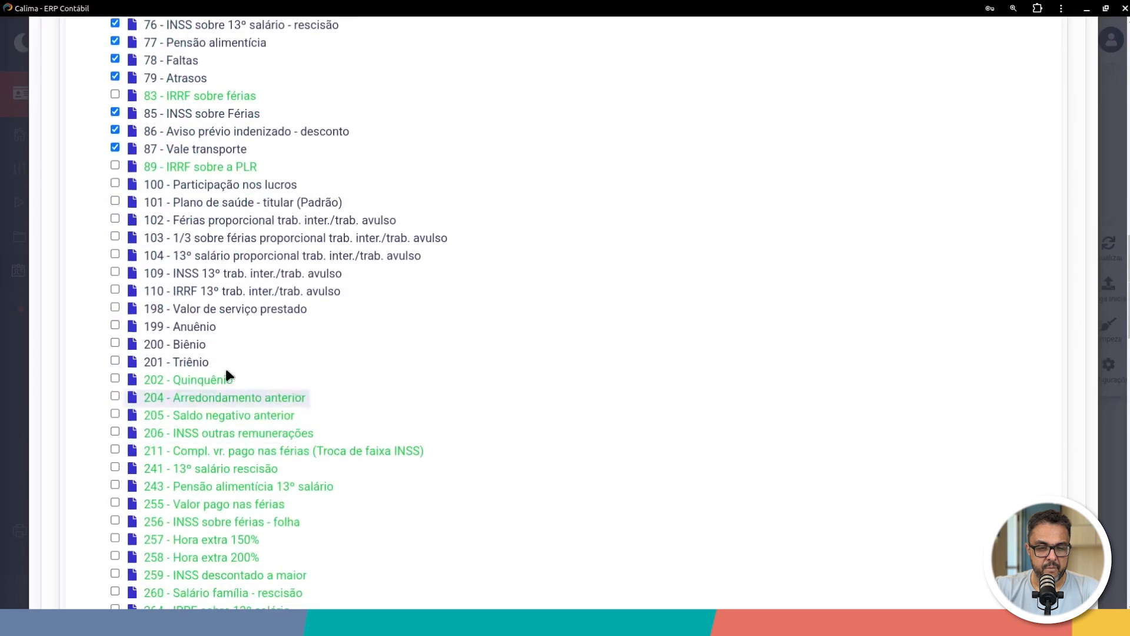
{"action": "left_click", "coordinate": [114, 183]}
{"action": "left_click", "coordinate": [115, 218]}
{"action": "left_click", "coordinate": [114, 254]}
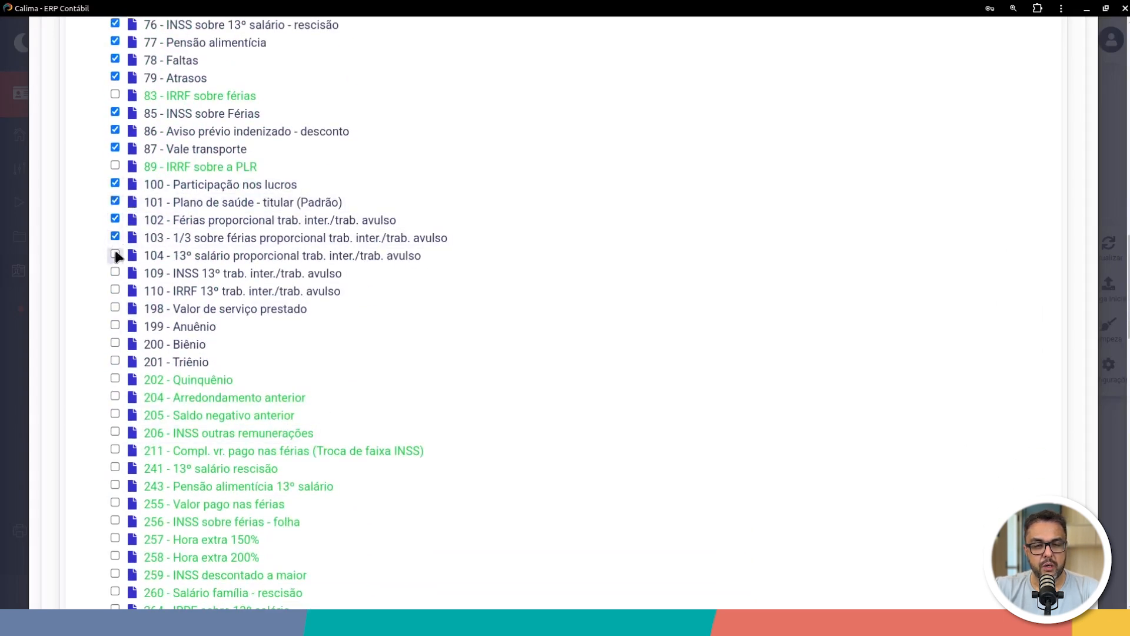
{"action": "left_click", "coordinate": [115, 272]}
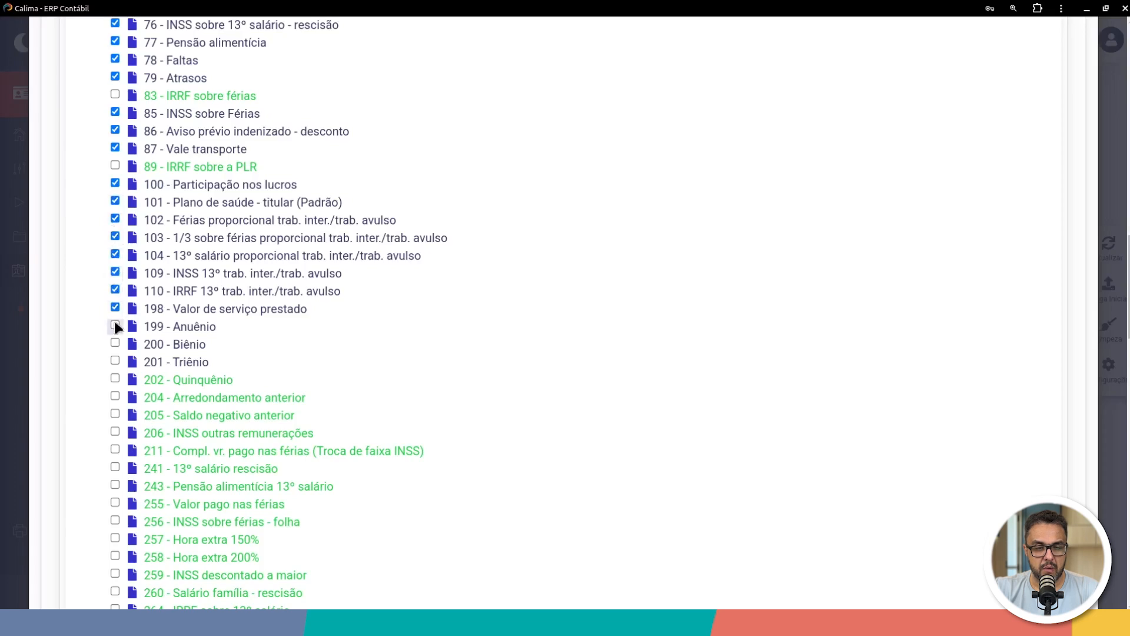
- Expand the S-1020 Tabela de Lotações Tributárias and select the whole LOTAÇÕES TRIBUTÁRIAS group
{"action": "scroll", "coordinate": [139, 428], "scroll_direction": "down", "scroll_amount": 15}
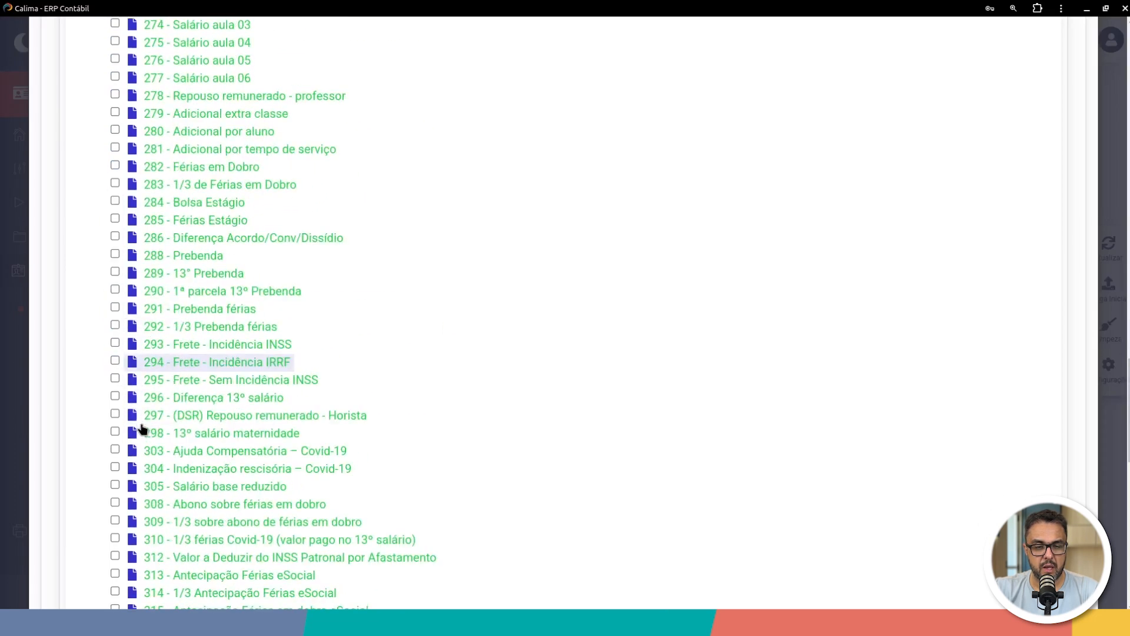
{"action": "scroll", "coordinate": [139, 428], "scroll_direction": "down", "scroll_amount": 5}
{"action": "left_click", "coordinate": [124, 409]}
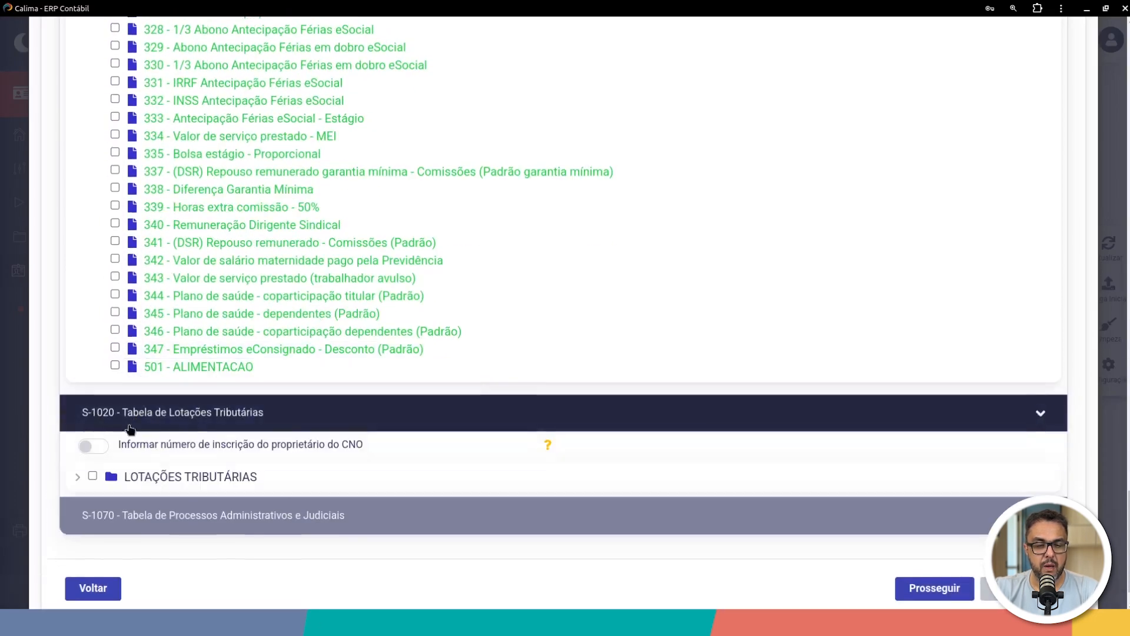
{"action": "scroll", "coordinate": [119, 459], "scroll_direction": "down", "scroll_amount": 1}
{"action": "left_click", "coordinate": [80, 404]}
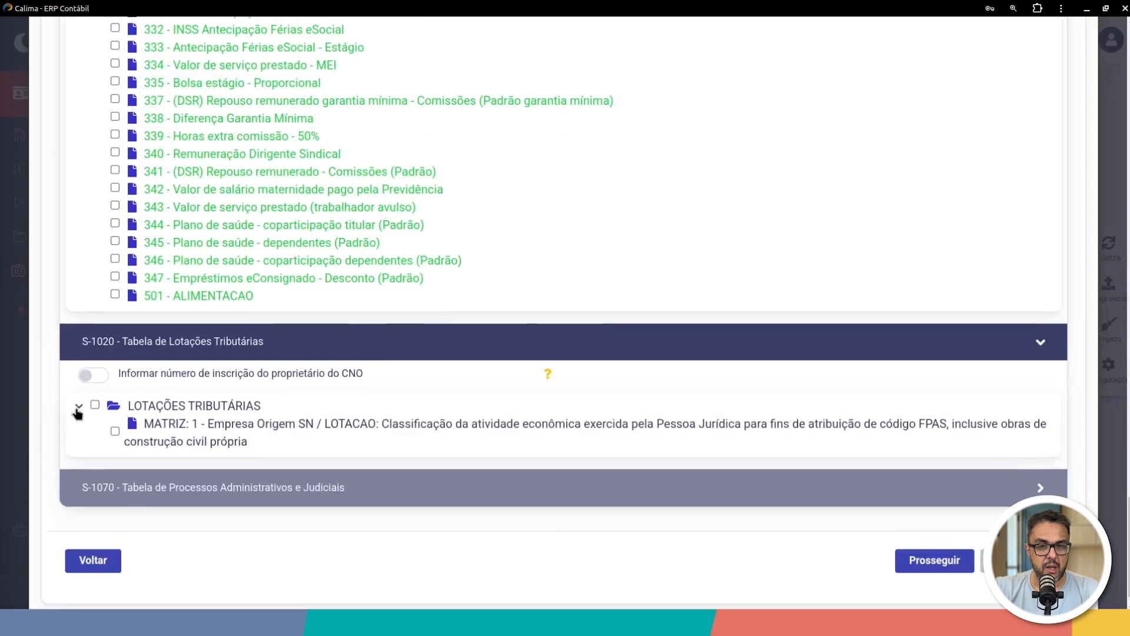
{"action": "left_click", "coordinate": [95, 405]}
- Validate the selected records, conclude the export and accept the notice to send the batch to eSocial
{"action": "left_click", "coordinate": [941, 564]}
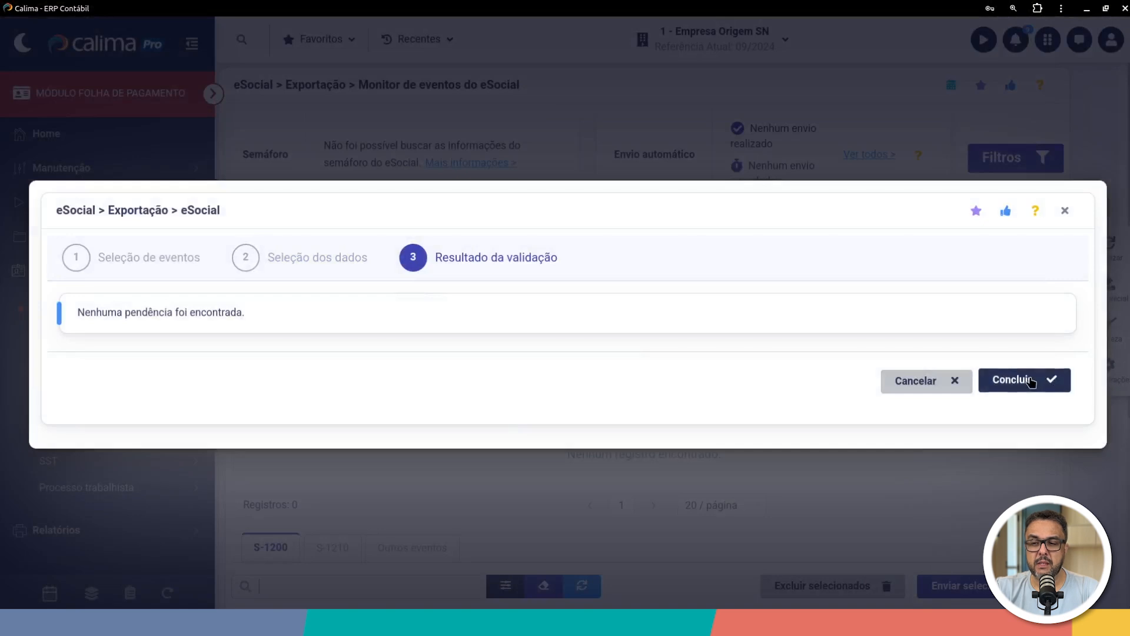
{"action": "left_click", "coordinate": [1031, 382]}
{"action": "left_click", "coordinate": [539, 379]}
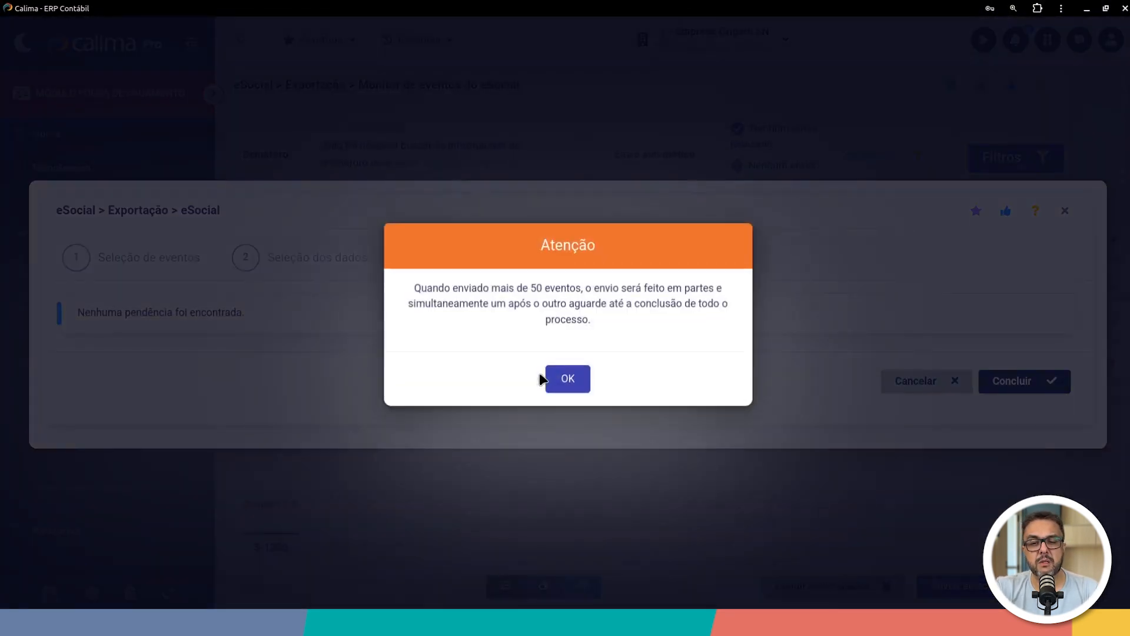
{"action": "left_click", "coordinate": [557, 375]}
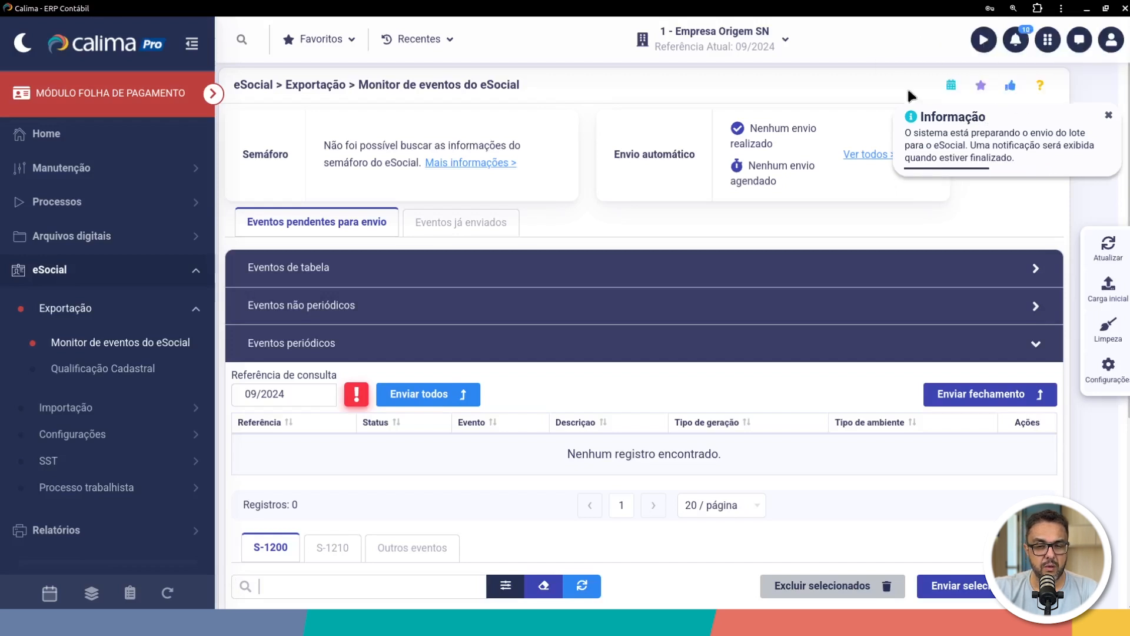
- Show the already sent events in the monitor, collapse the periodic events and expand the Eventos de tabela
{"action": "left_click", "coordinate": [290, 347]}
{"action": "left_click_drag", "start_coordinate": [359, 85], "coordinate": [519, 88]}
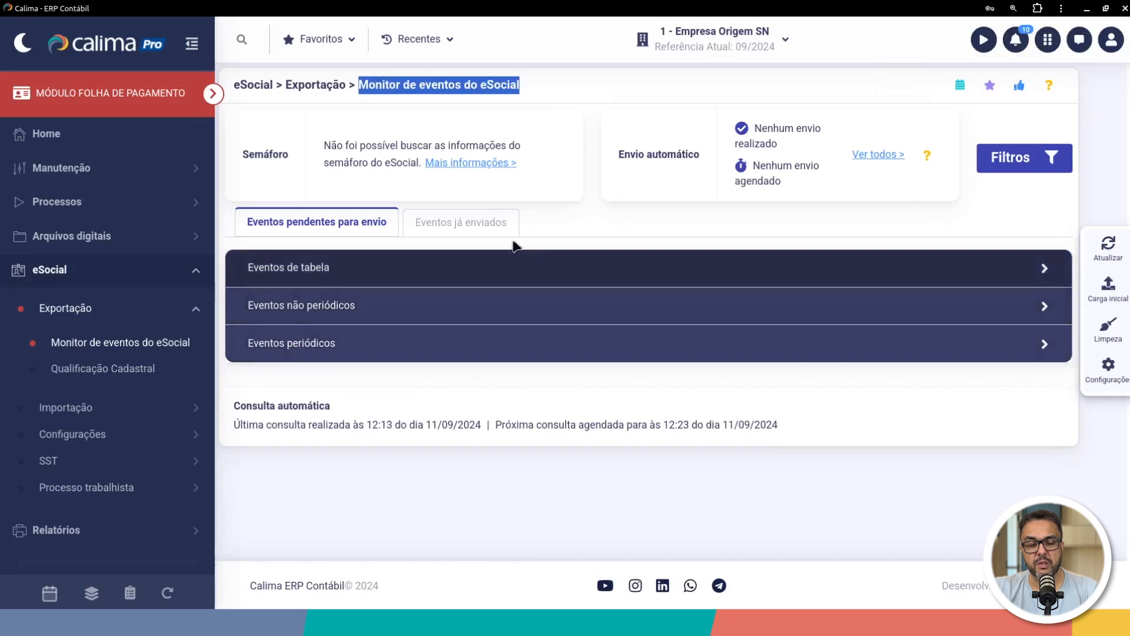
{"action": "left_click", "coordinate": [479, 229]}
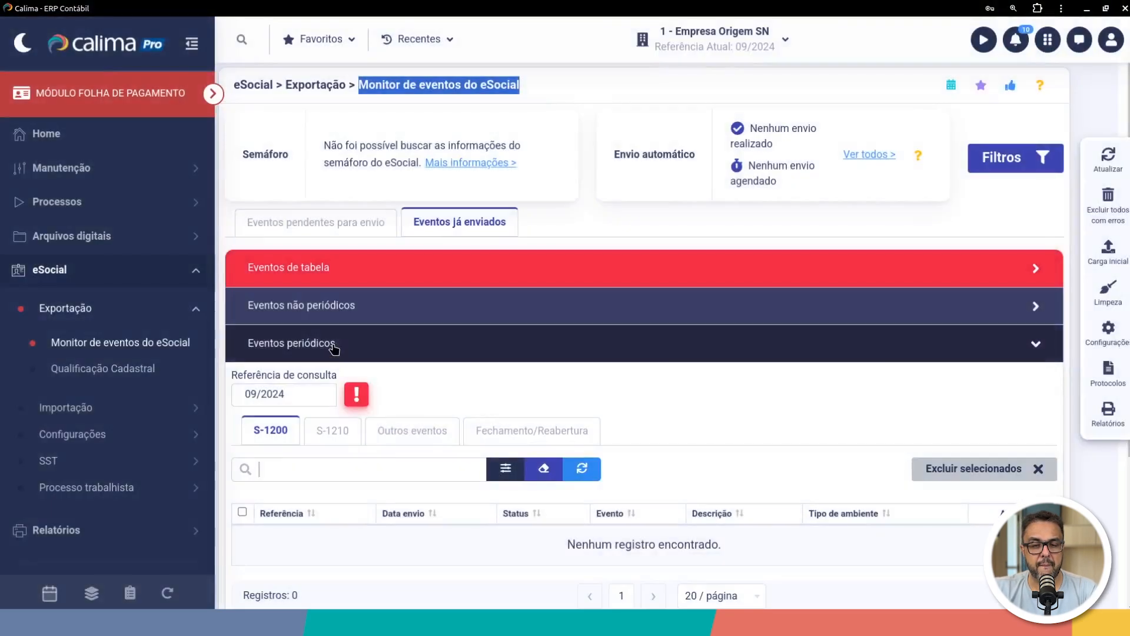
{"action": "left_click", "coordinate": [321, 341]}
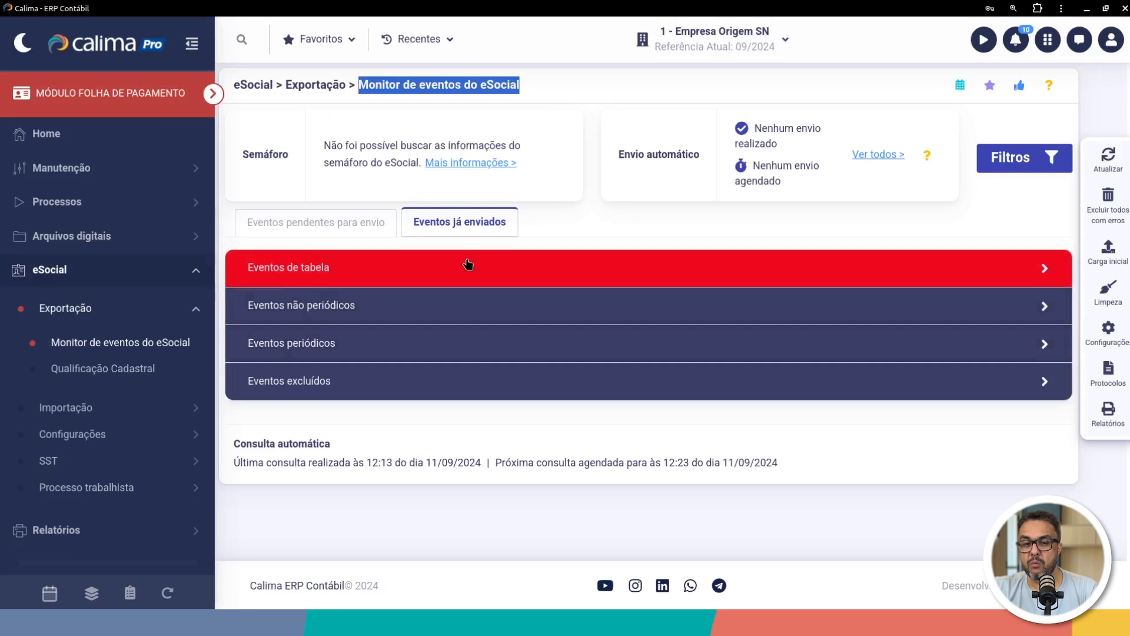
{"action": "left_click", "coordinate": [324, 272]}
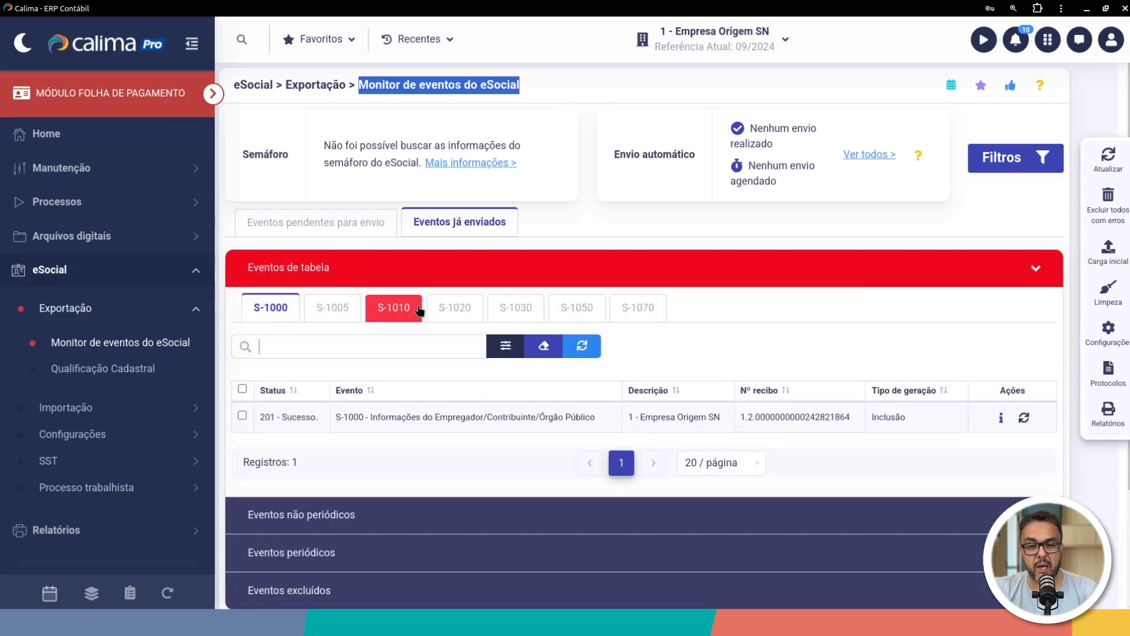
- Sort the sent S-1010 events by status to check for errors, and review the sent S-1020 event
{"action": "left_click", "coordinate": [382, 309]}
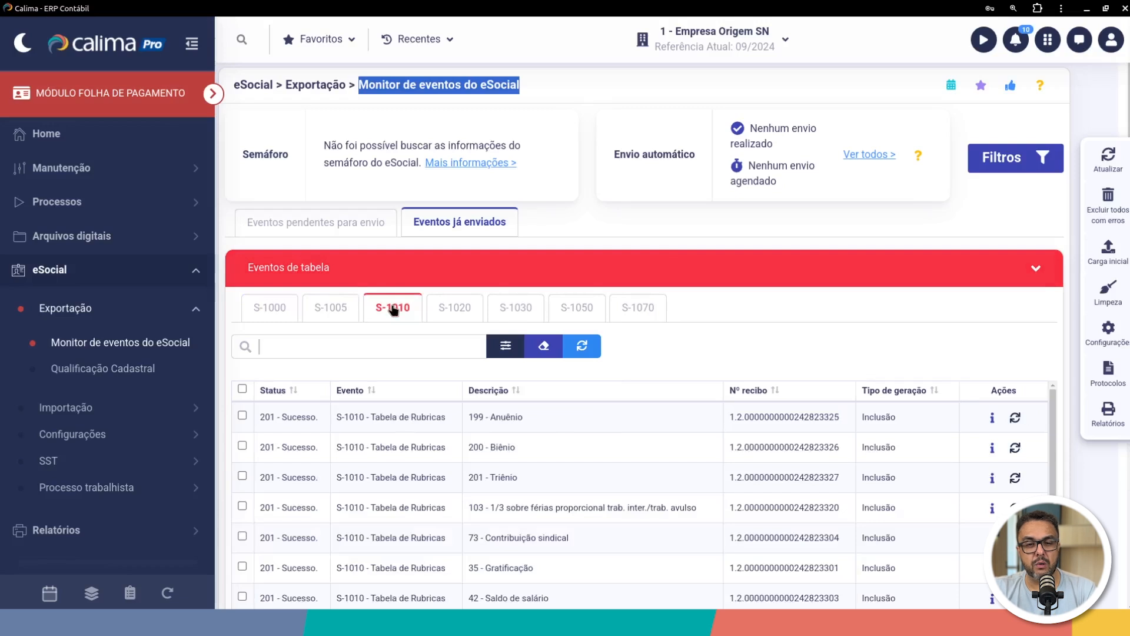
{"action": "left_click", "coordinate": [292, 393]}
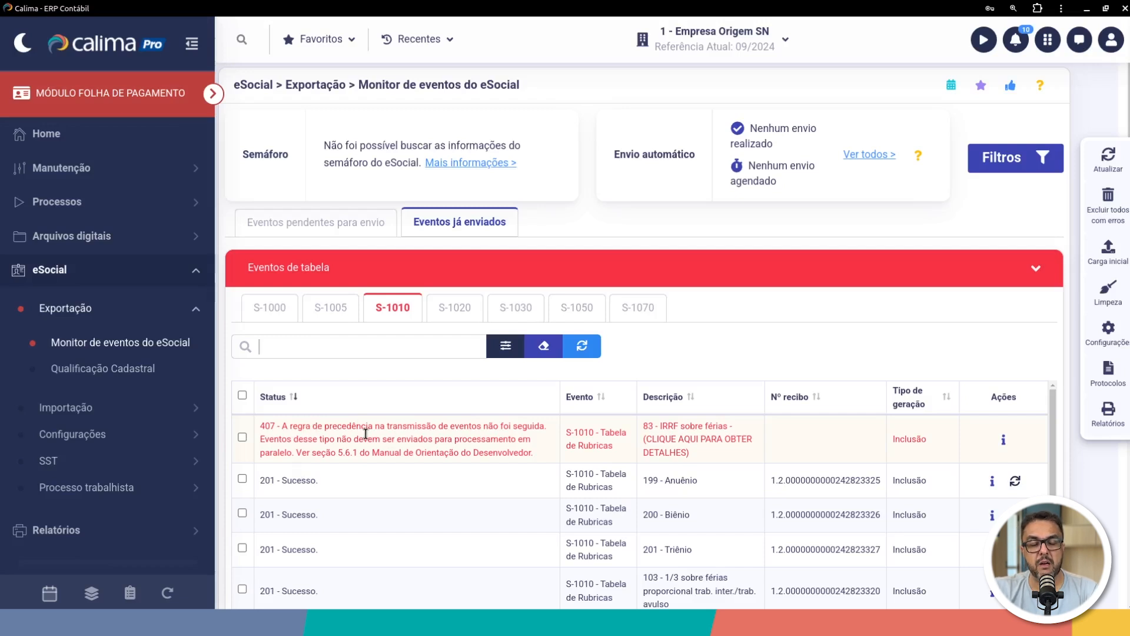
{"action": "left_click", "coordinate": [455, 308]}
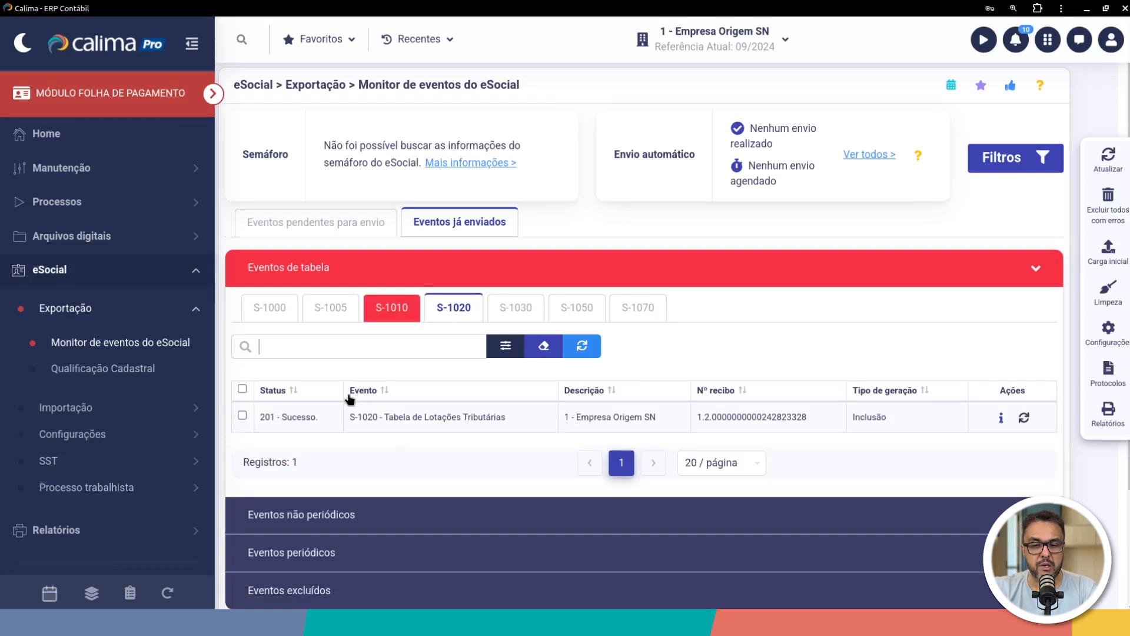
- Review the error status of the sent S-1010 event 83 - IRRF sobre férias, and delete all events with errors from the monitor
{"action": "left_click", "coordinate": [325, 417]}
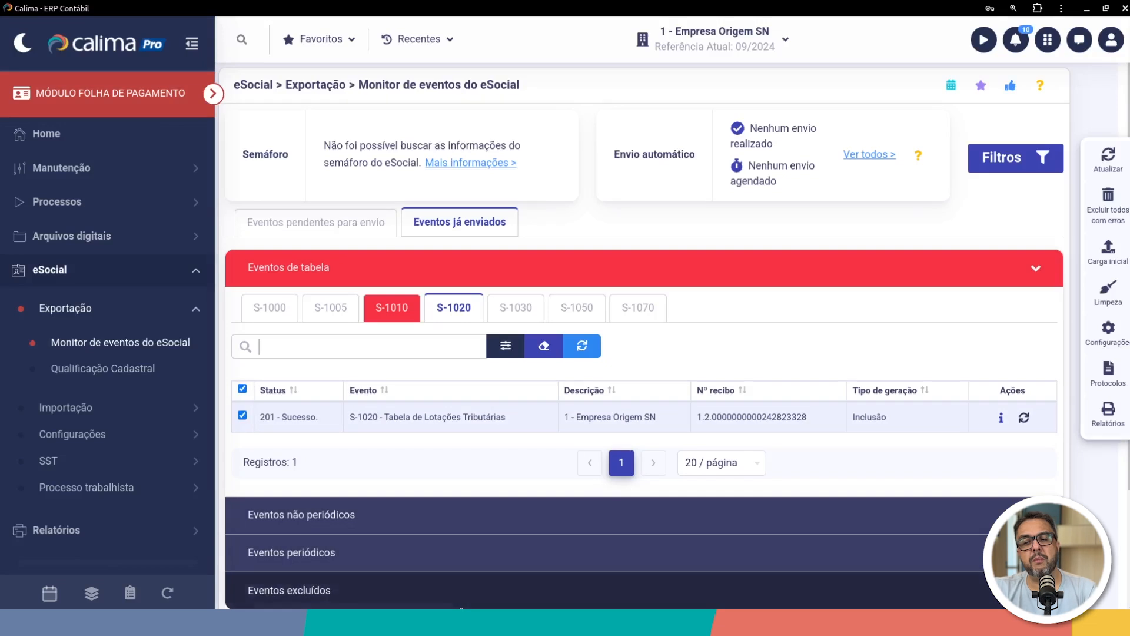
{"action": "left_click", "coordinate": [394, 312]}
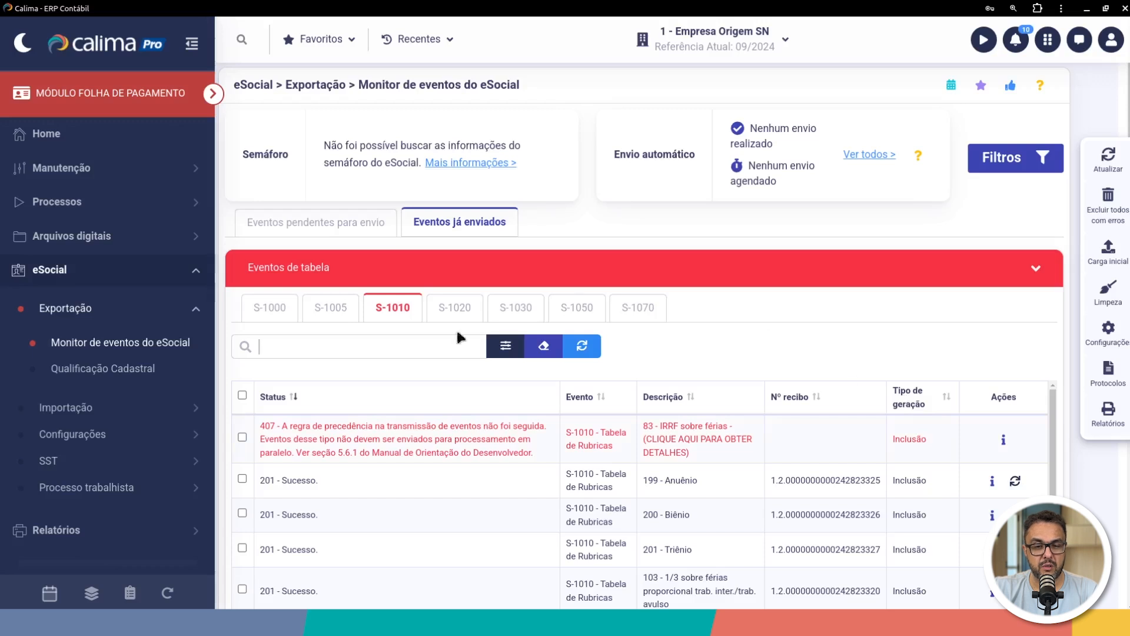
{"action": "left_click_drag", "start_coordinate": [265, 426], "coordinate": [534, 452]}
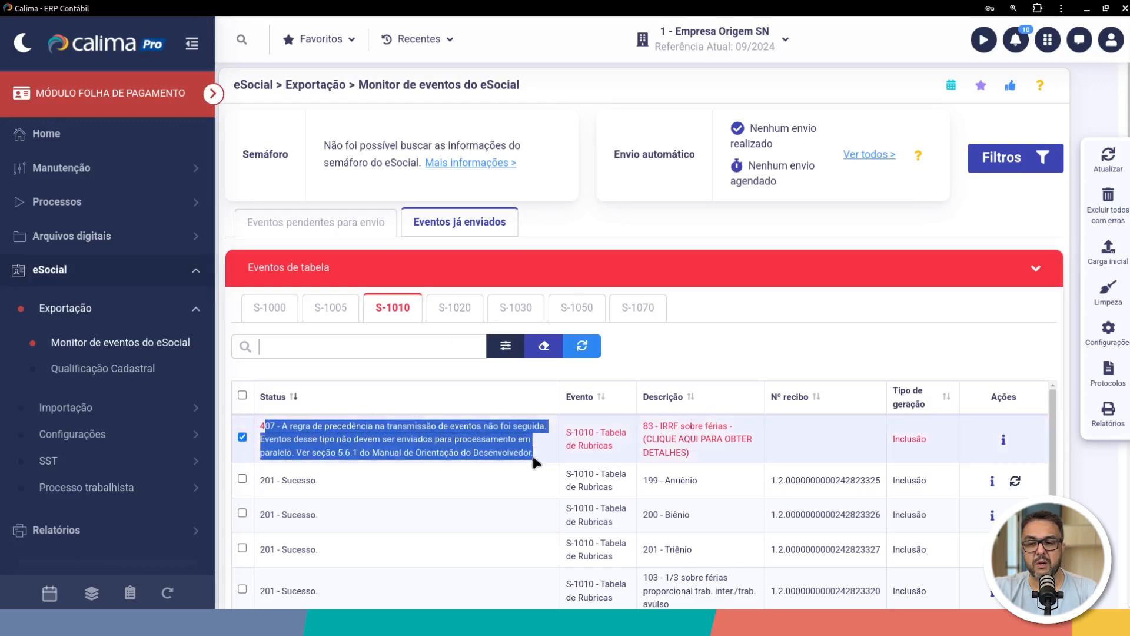
{"action": "left_click", "coordinate": [1107, 214]}
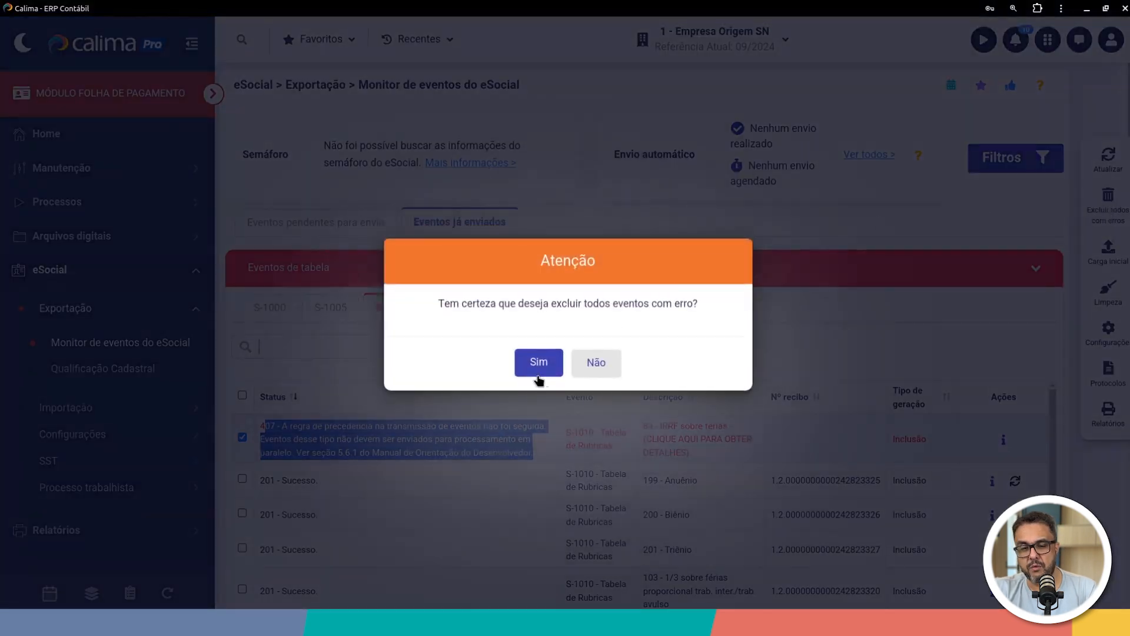
{"action": "left_click", "coordinate": [538, 364]}
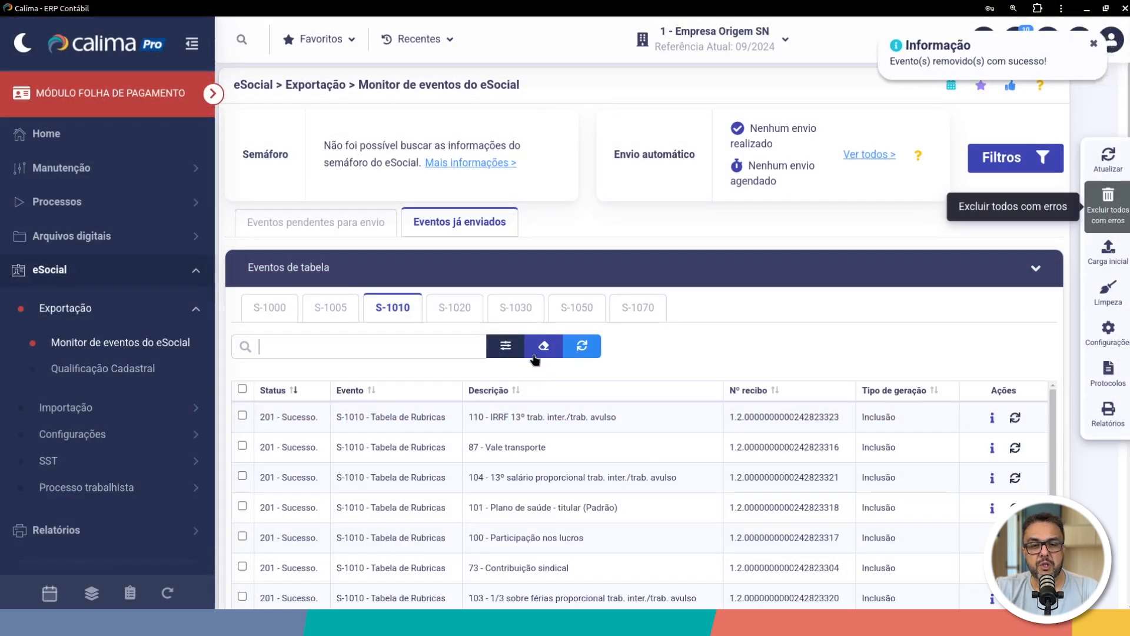
- Review the sent table events one type at a time, from S-1000 through S-1050, checking status and receipt of each
{"action": "left_click", "coordinate": [268, 312]}
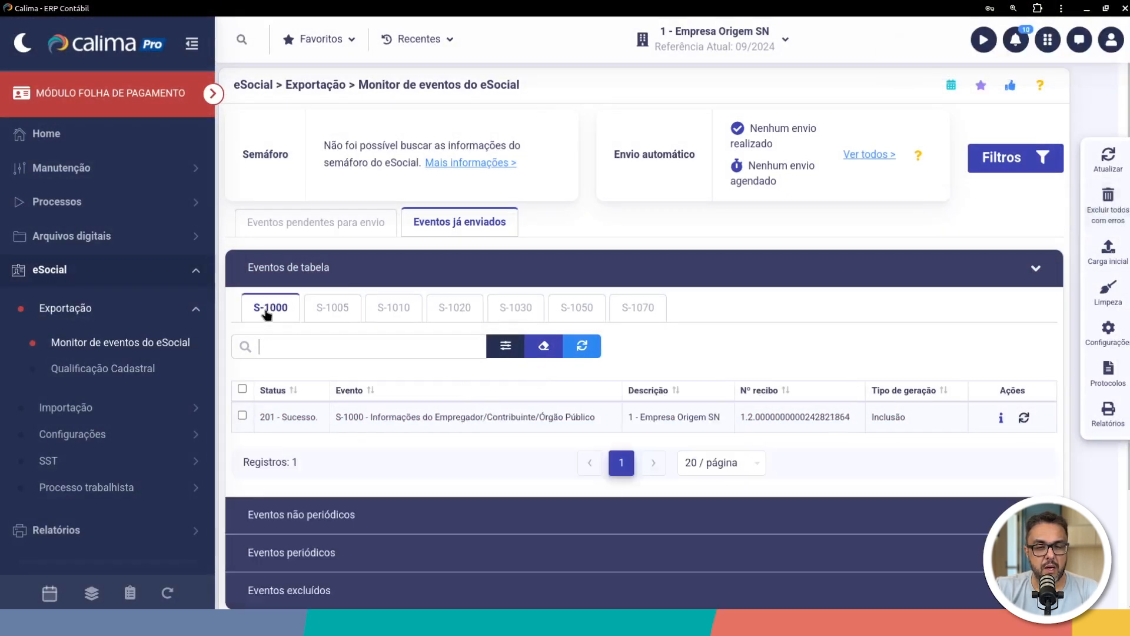
{"action": "left_click", "coordinate": [325, 310]}
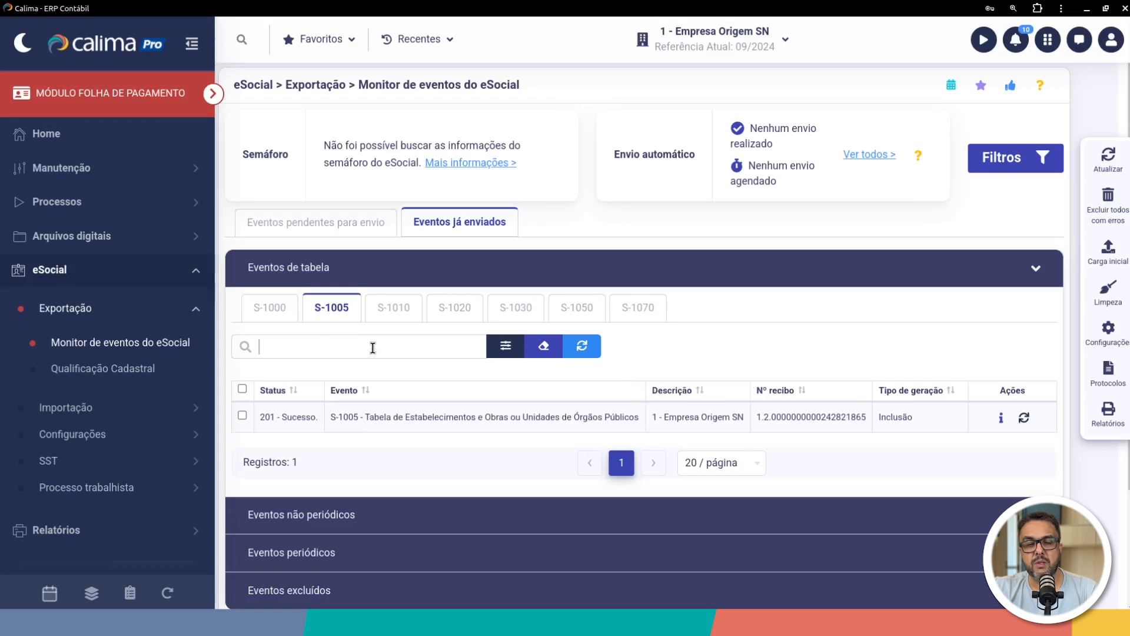
{"action": "left_click", "coordinate": [396, 313]}
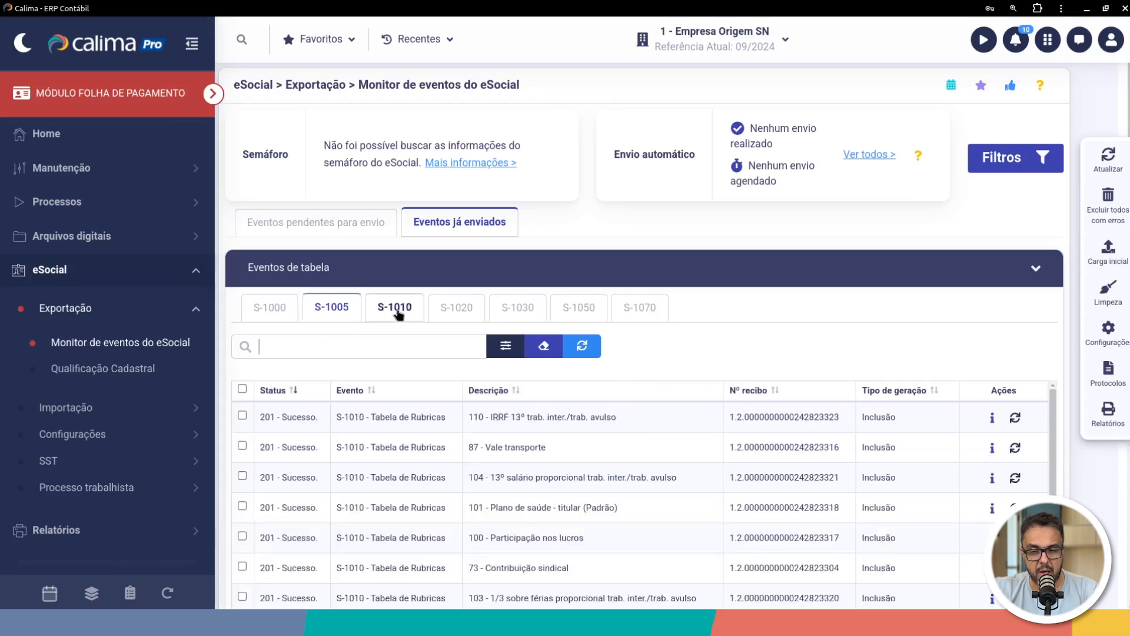
{"action": "scroll", "coordinate": [910, 389], "scroll_direction": "down", "scroll_amount": 3}
{"action": "scroll", "coordinate": [914, 391], "scroll_direction": "up", "scroll_amount": 3}
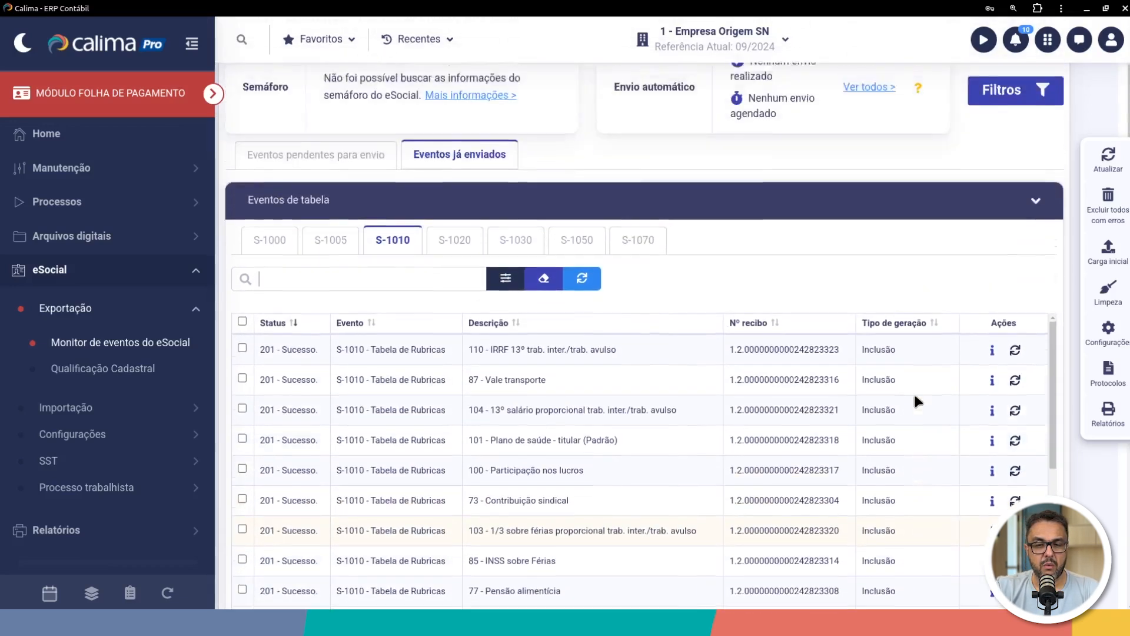
{"action": "left_click", "coordinate": [456, 307]}
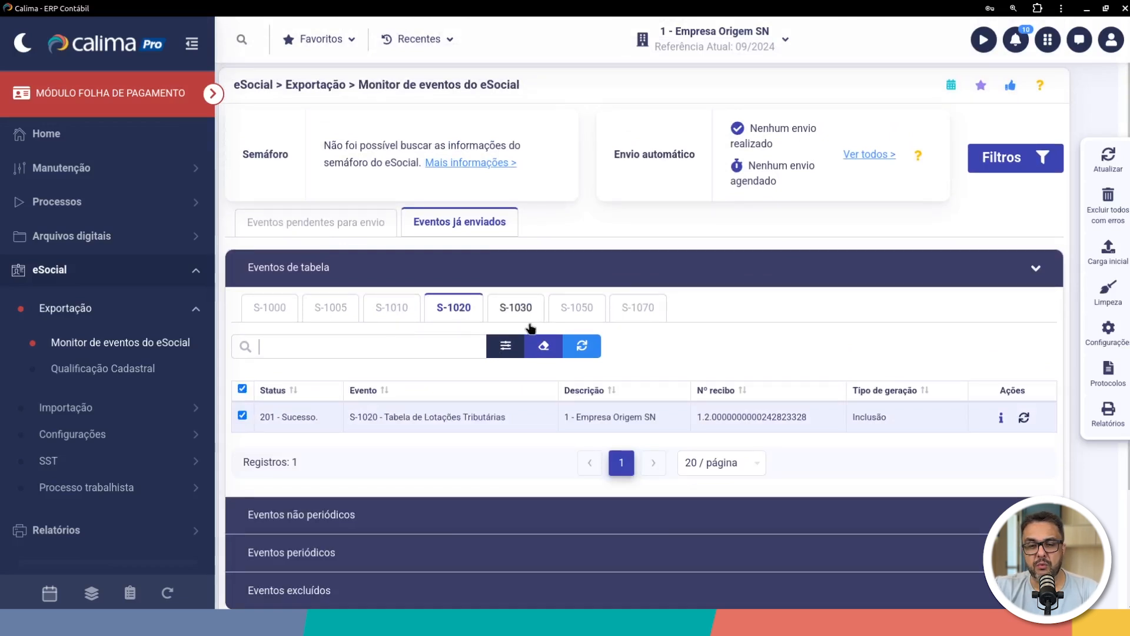
{"action": "left_click", "coordinate": [515, 309]}
{"action": "left_click", "coordinate": [574, 308]}
{"action": "left_click", "coordinate": [520, 312]}
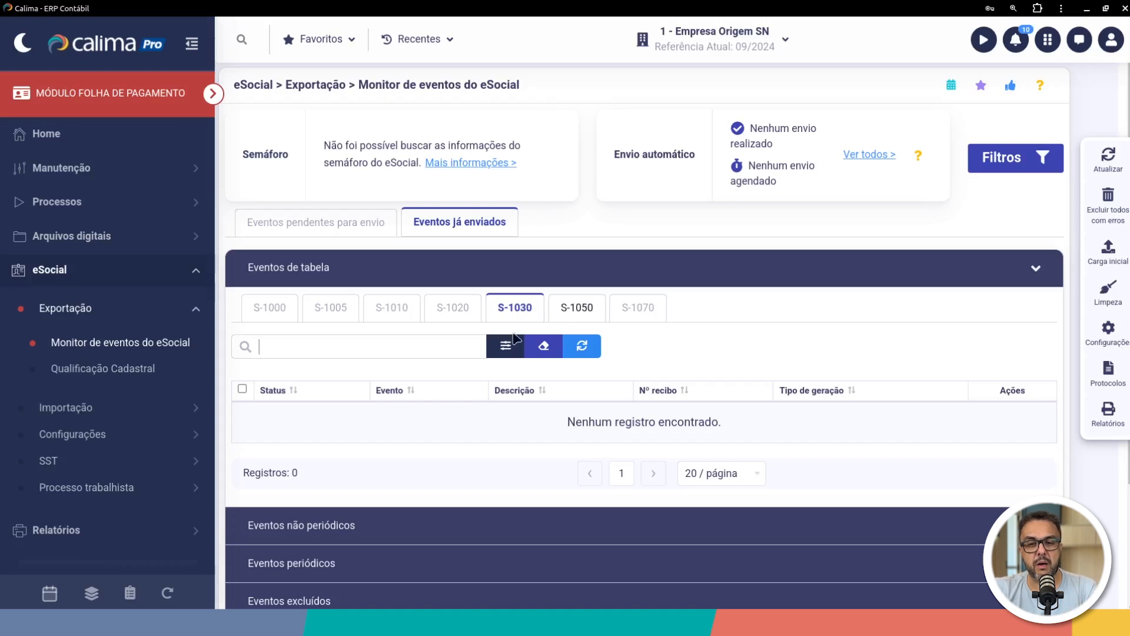
- Go through the sent S-1000, S-1005, S-1010 and S-1020 events again as a recap of the first phase
{"action": "left_click", "coordinate": [265, 307]}
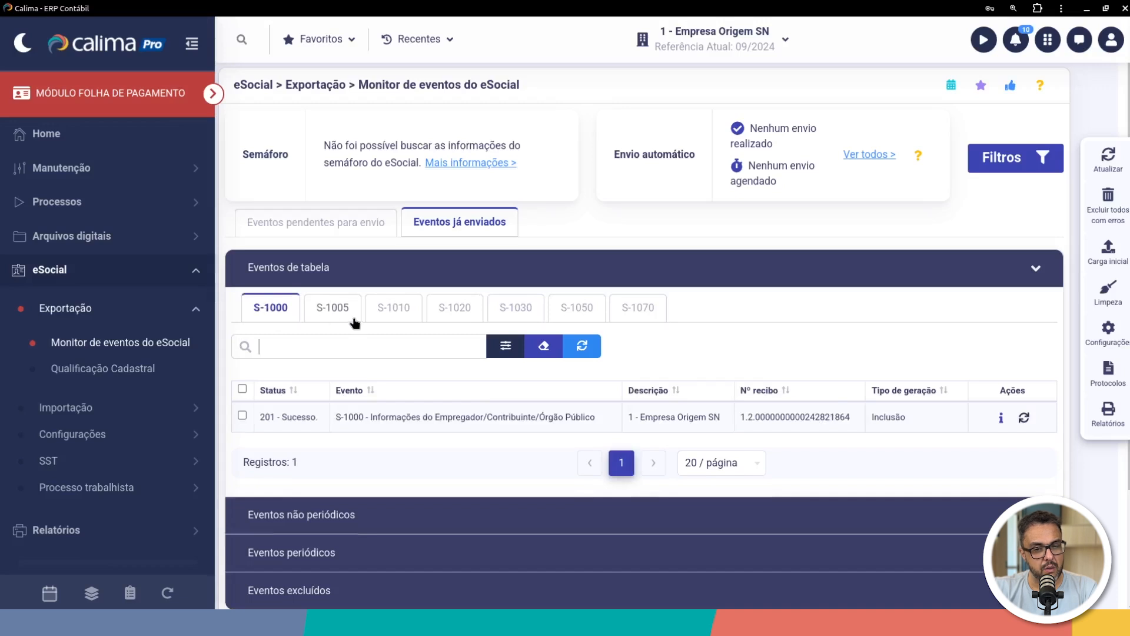
{"action": "left_click", "coordinate": [332, 309]}
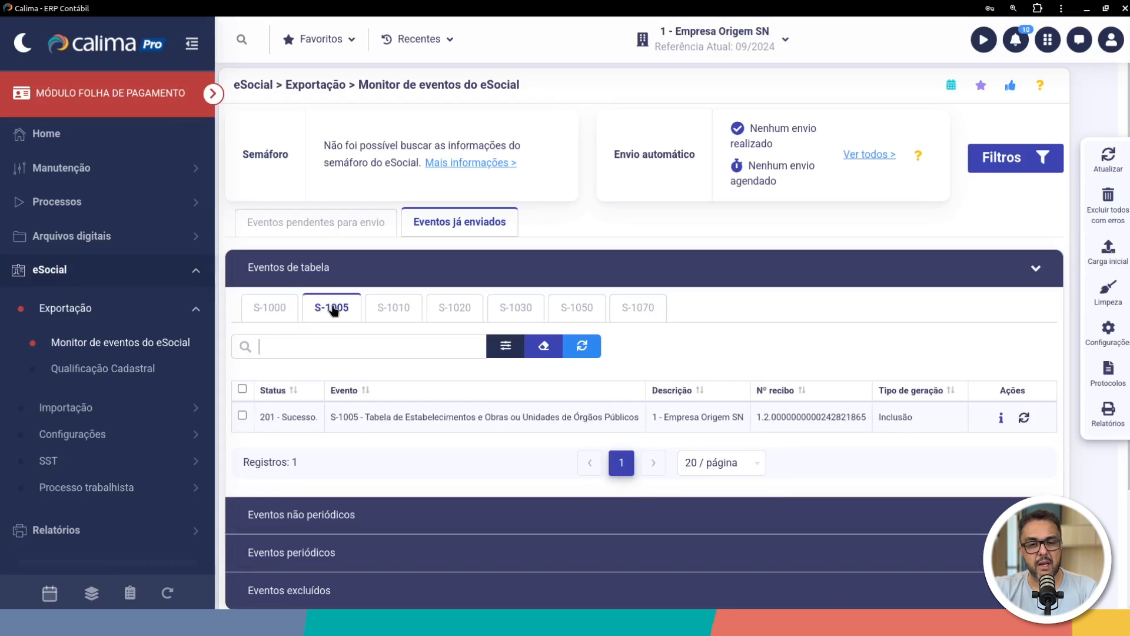
{"action": "left_click", "coordinate": [393, 308]}
{"action": "left_click", "coordinate": [447, 319]}
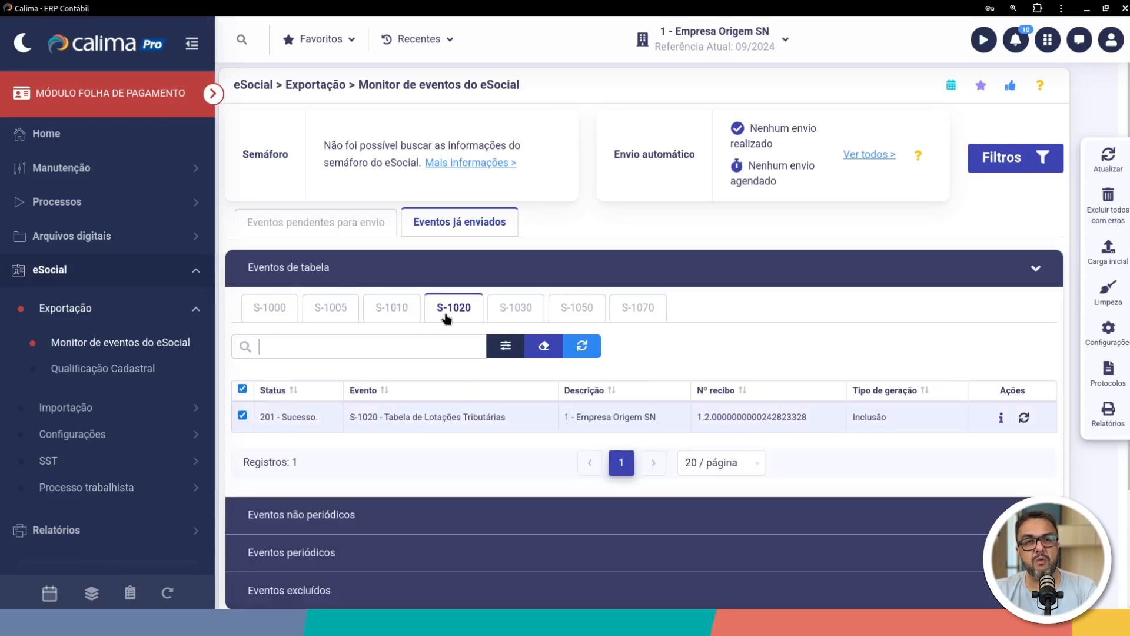